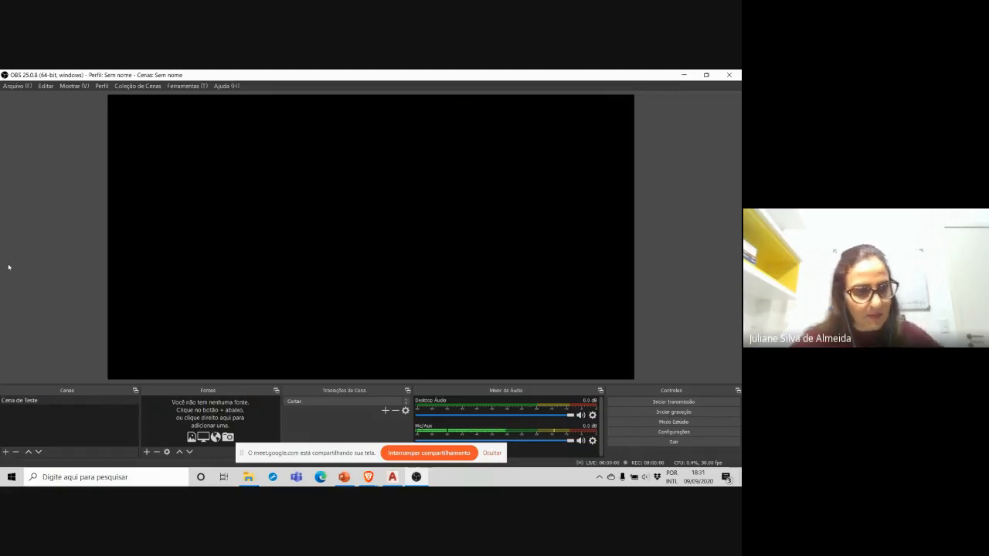
Step: Try to delete the scene "Cena de Teste"
left_click(15, 452)
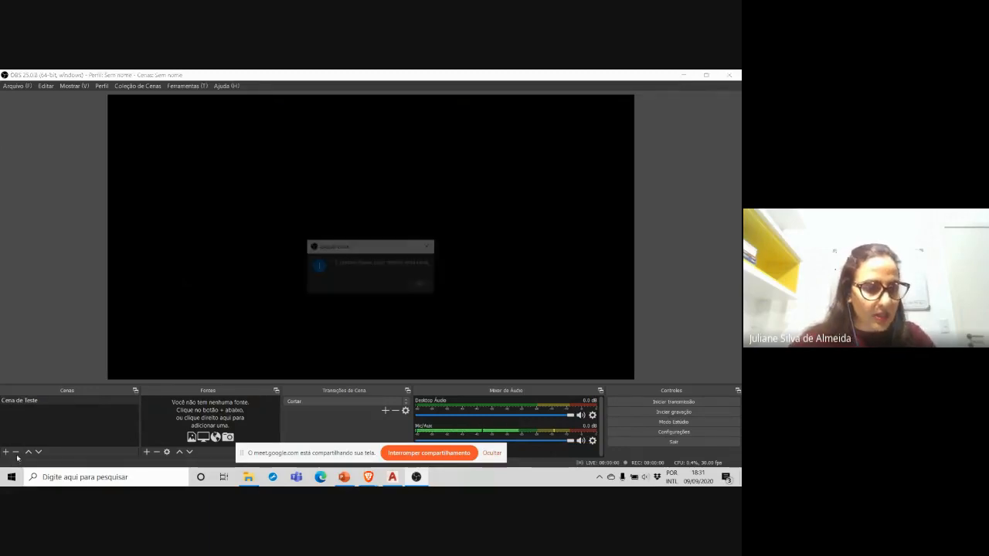
left_click(419, 285)
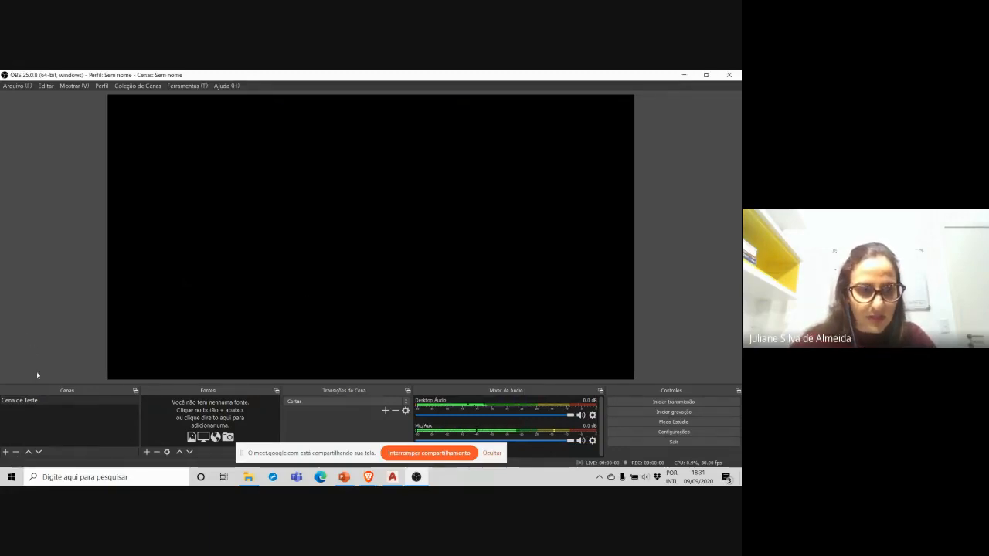
left_click(19, 402)
left_click(15, 452)
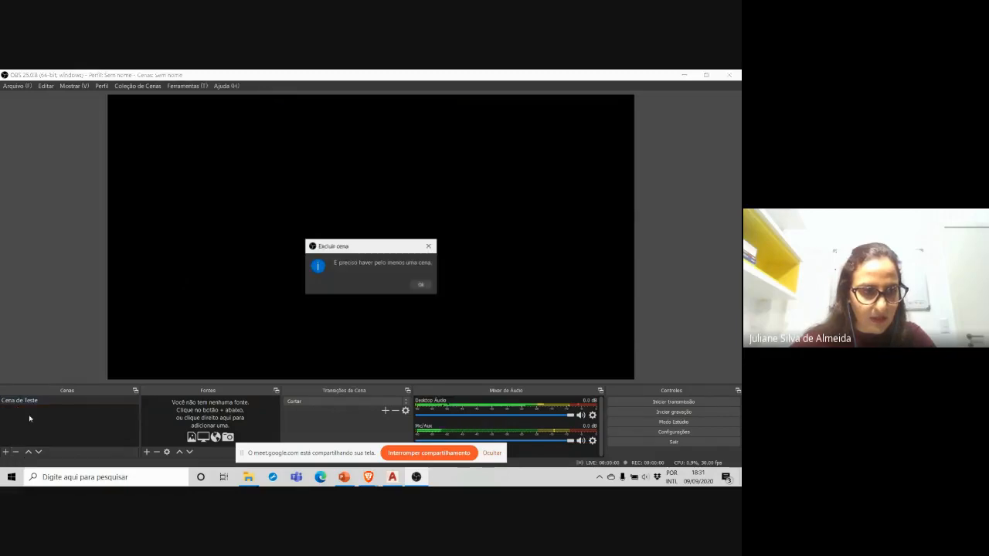
left_click(421, 285)
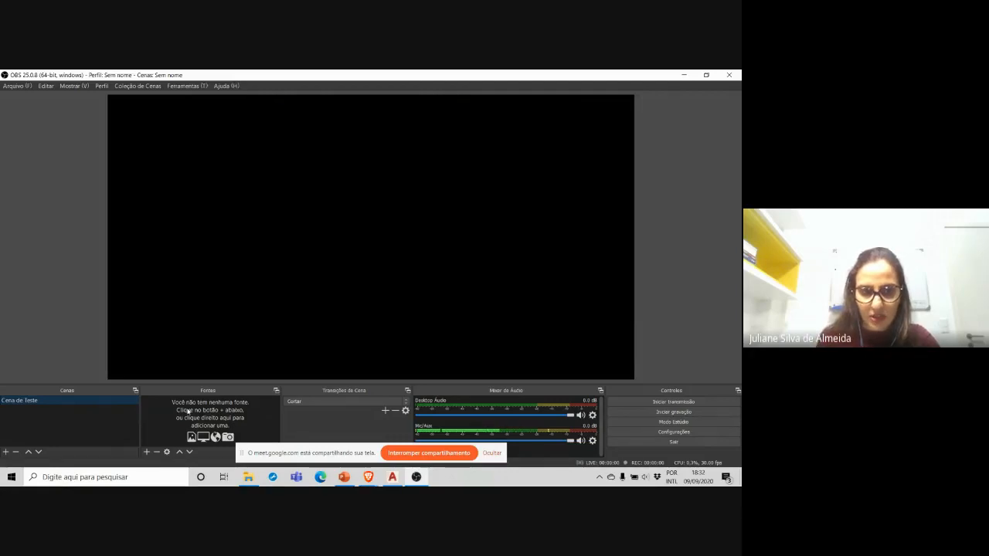
Step: Add a new Dispositivo de Captura de Vídeo source to the scene, using the Integrated Webcam as its device
left_click(147, 453)
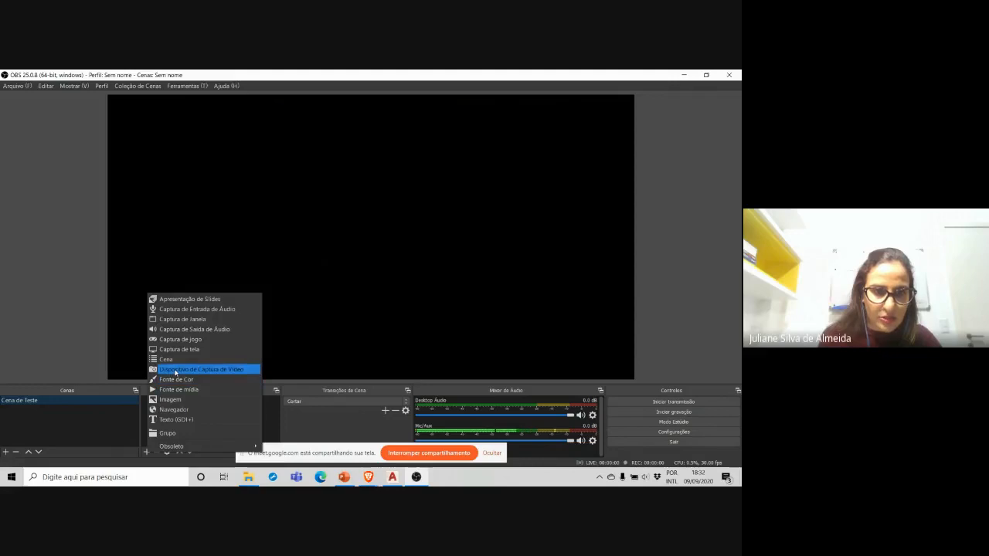
left_click(175, 370)
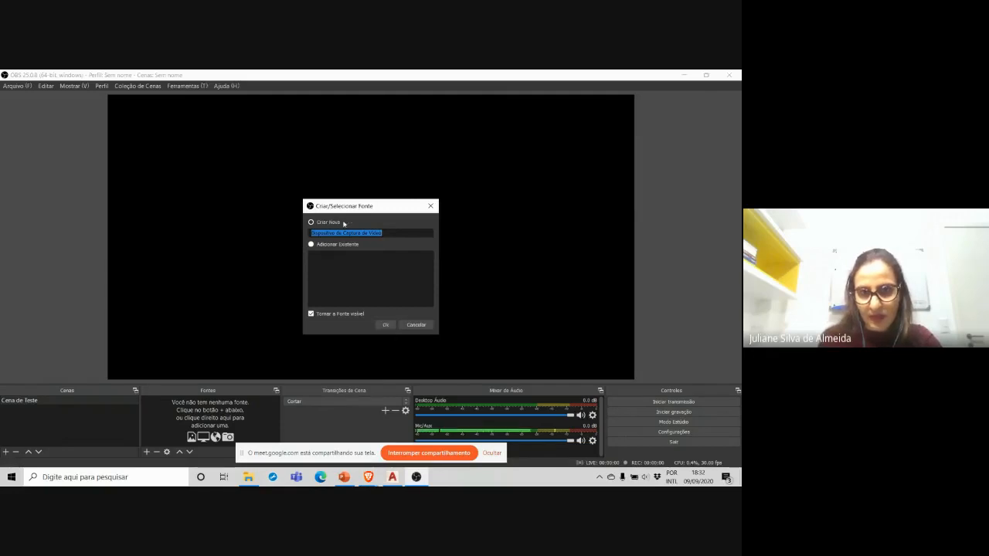
left_click(382, 325)
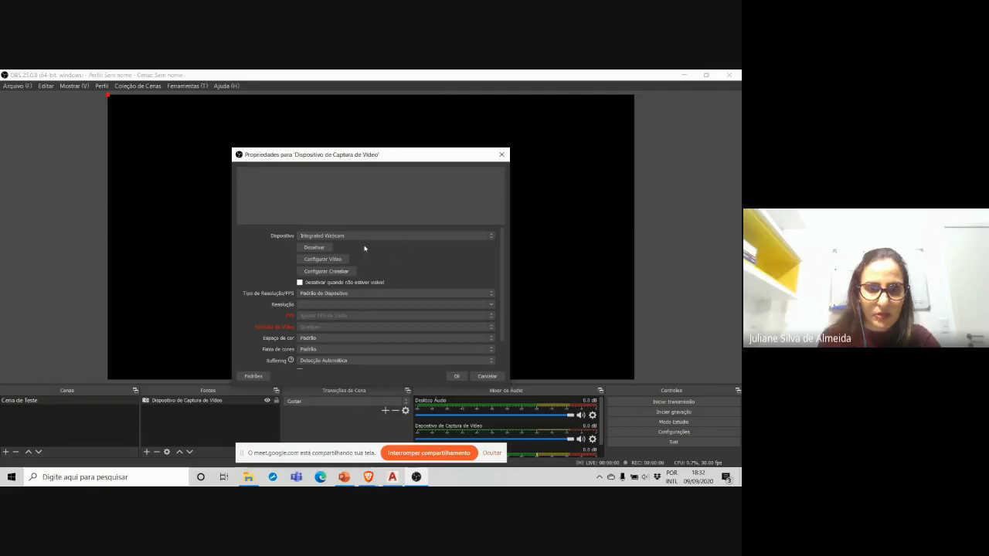
left_click(334, 236)
left_click(334, 236)
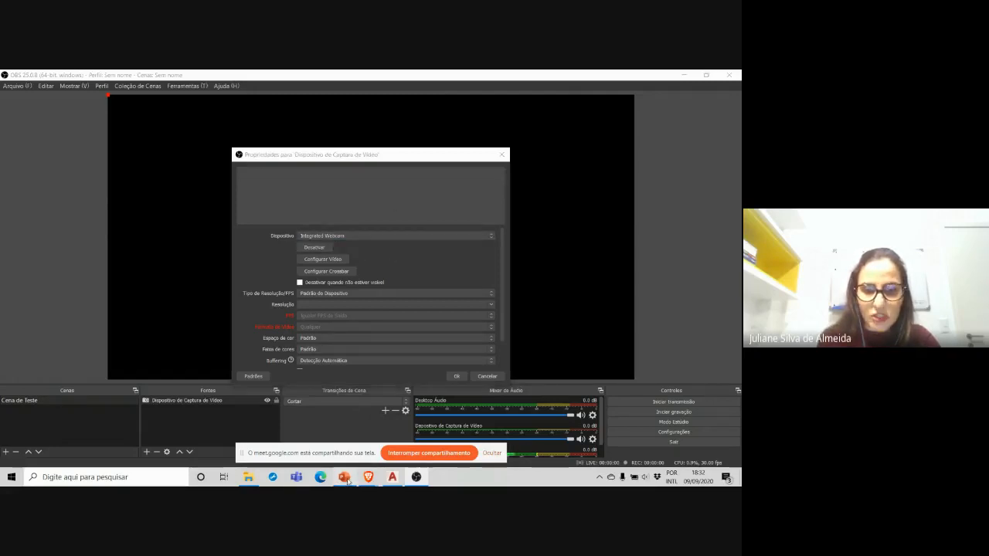
Step: Switch to the Google Meet call in Brave, turn off the meeting camera and minimize the browser
left_click(346, 478)
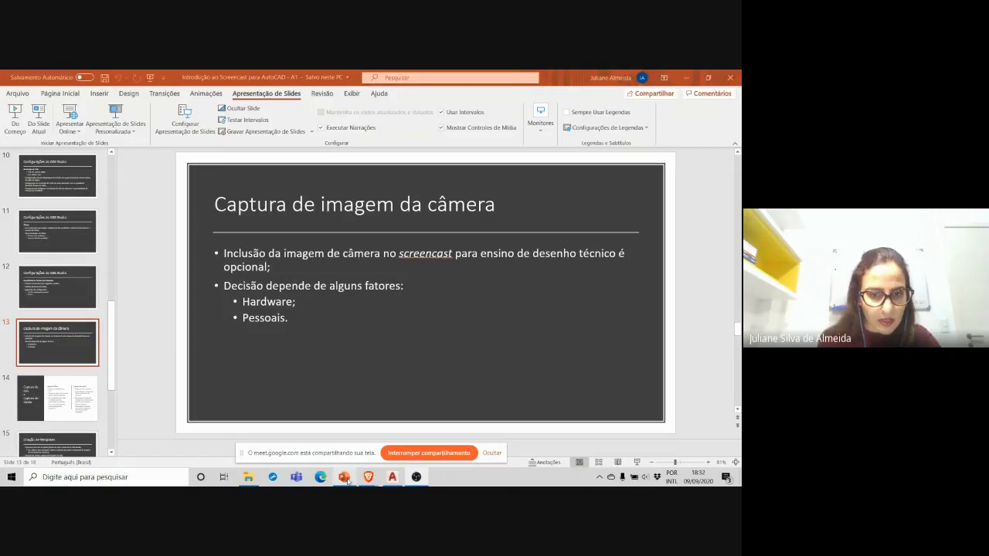
left_click(347, 480)
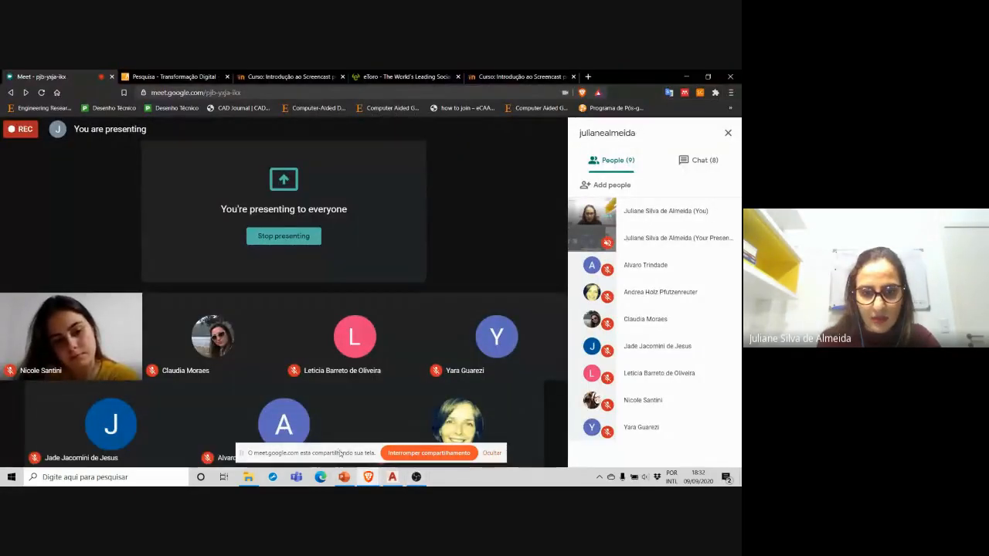
left_click_drag(280, 449, 292, 324)
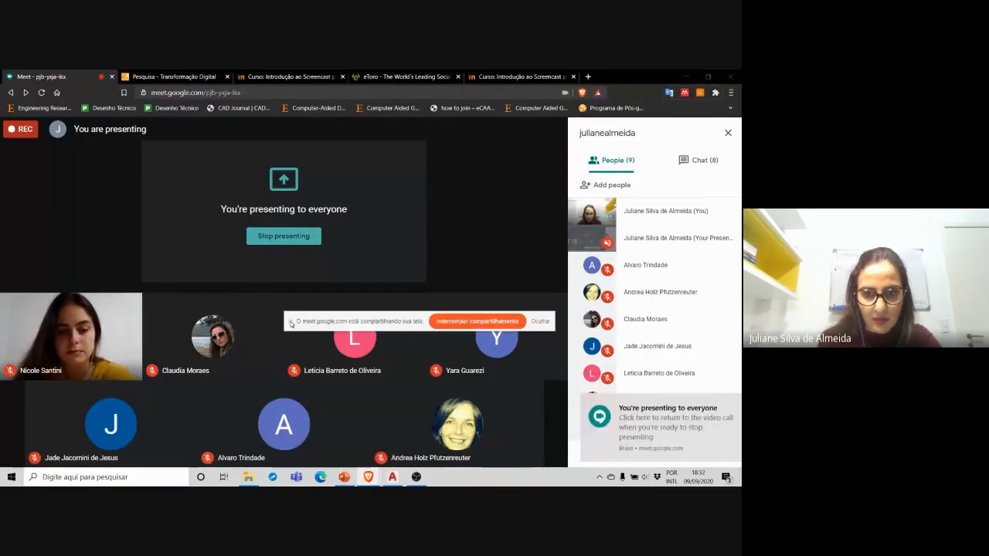
left_click(293, 447)
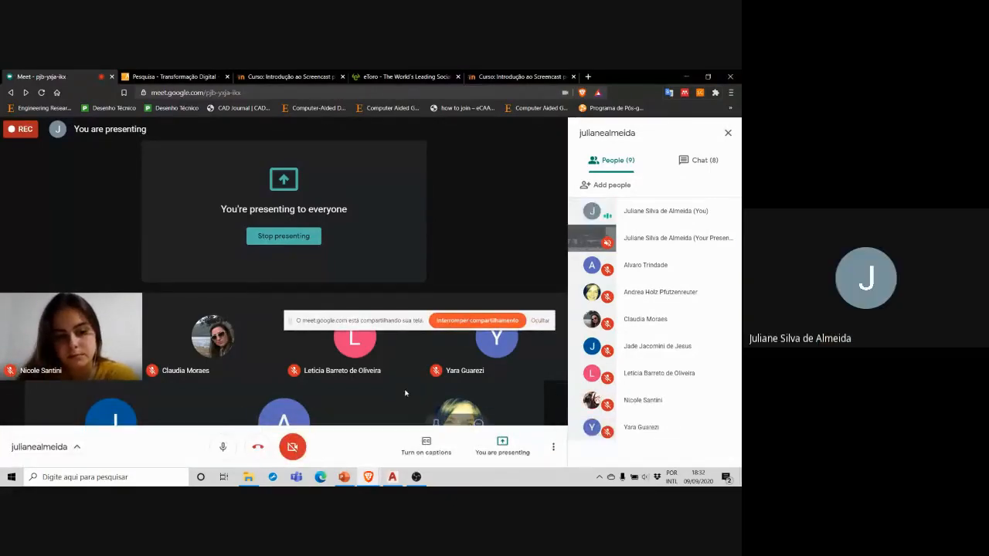
left_click(685, 80)
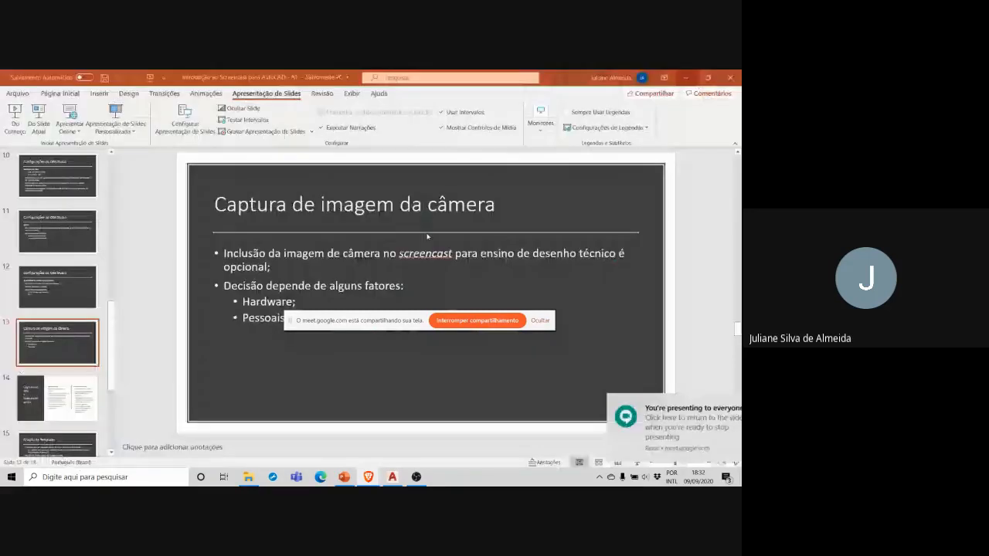
Step: Return to OBS and remove the Dispositivo de Captura de Vídeo source from the scene
left_click(417, 478)
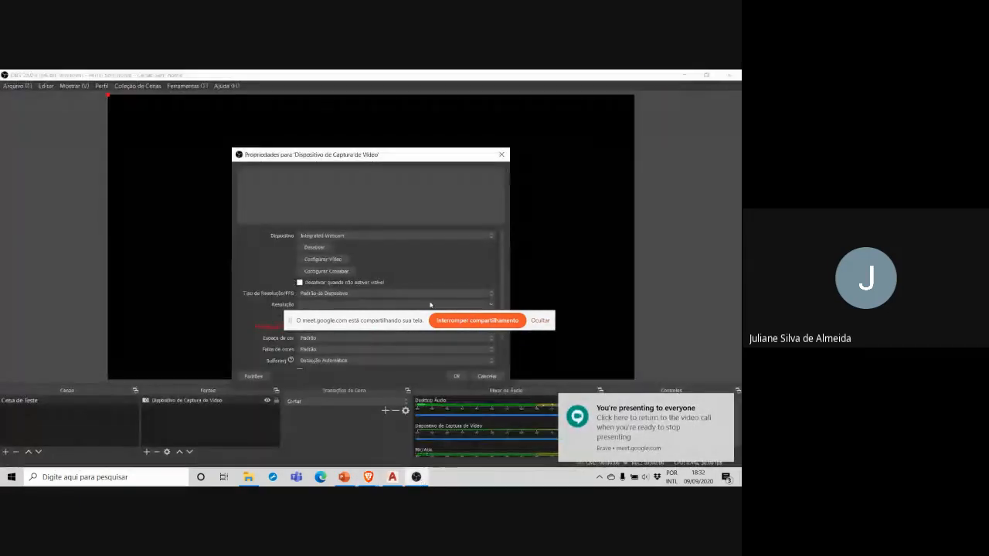
left_click_drag(297, 323, 265, 83)
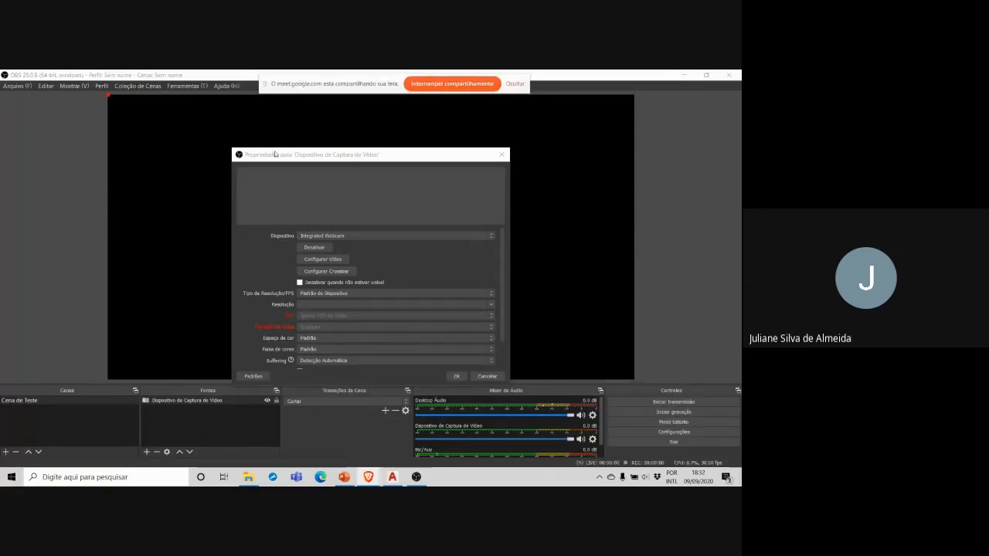
left_click(487, 376)
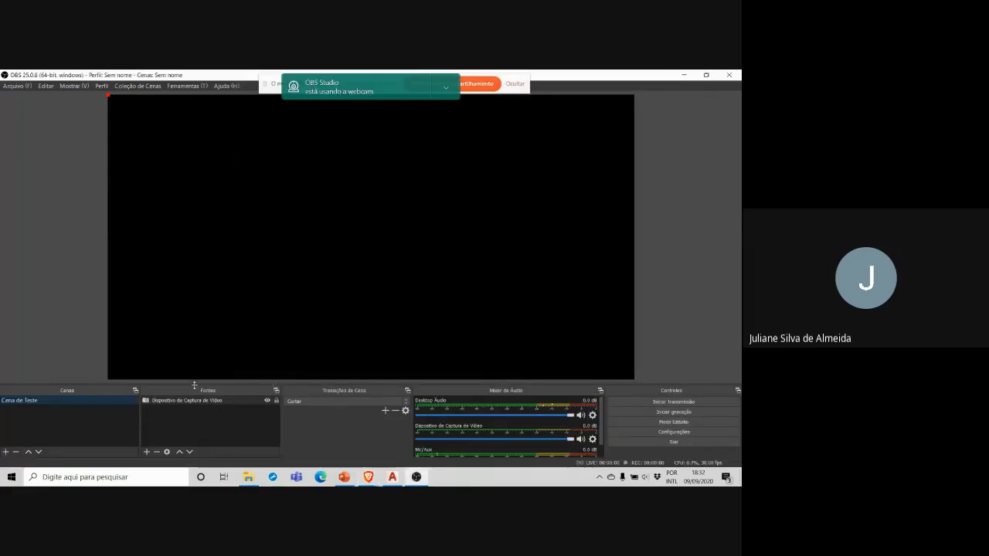
left_click(201, 402)
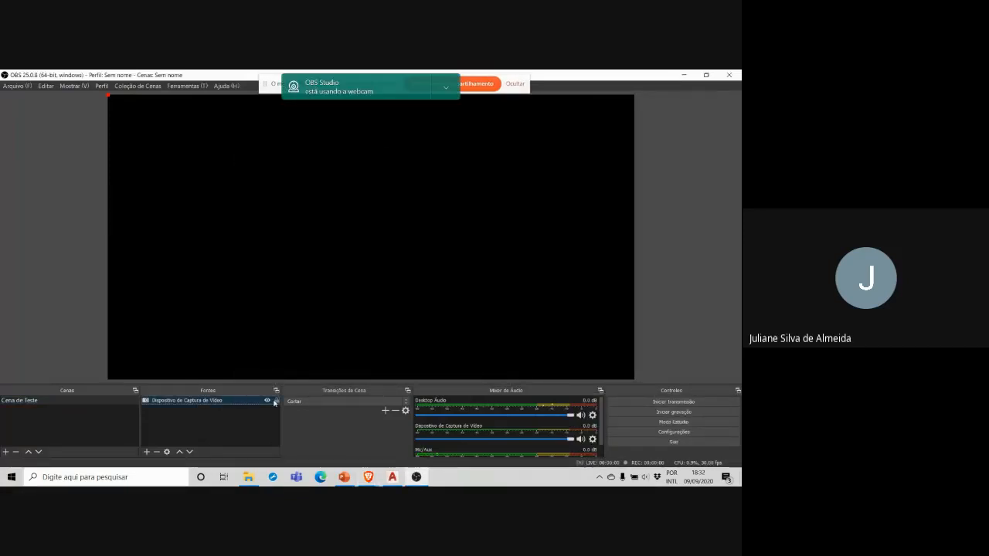
left_click(157, 452)
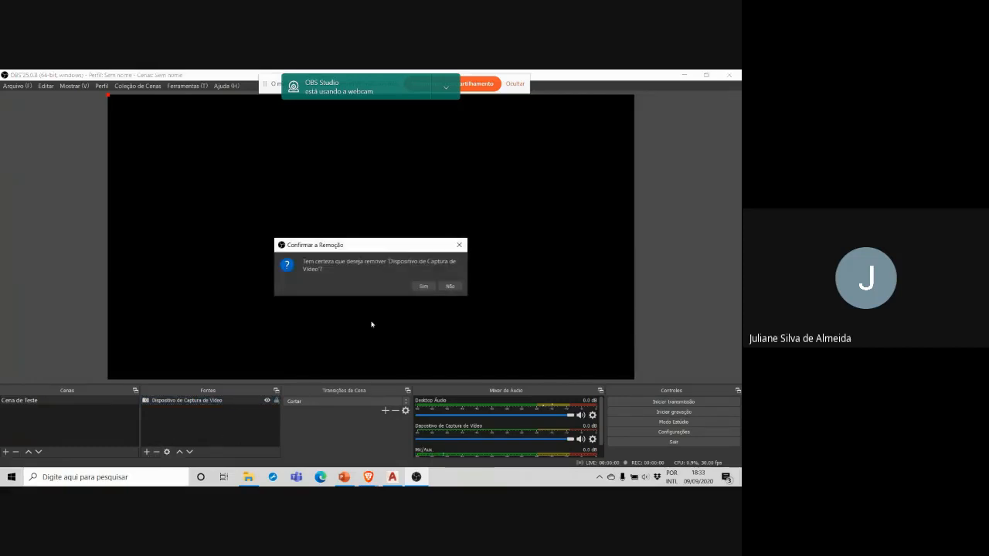
key("Return")
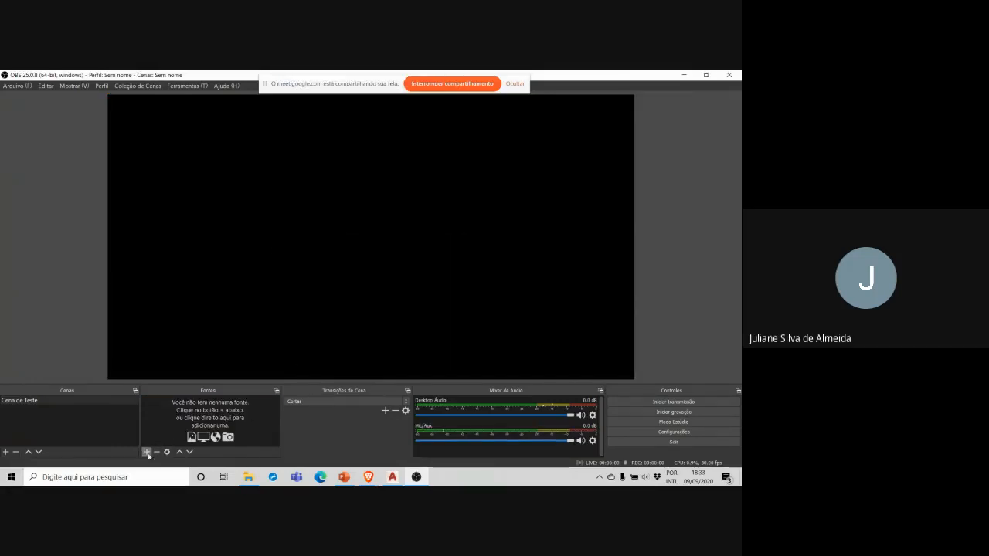
Step: Add a new Dispositivo de Captura de Vídeo source with the Integrated Webcam and hide the webcam usage notification
left_click(146, 452)
left_click(161, 371)
left_click(387, 325)
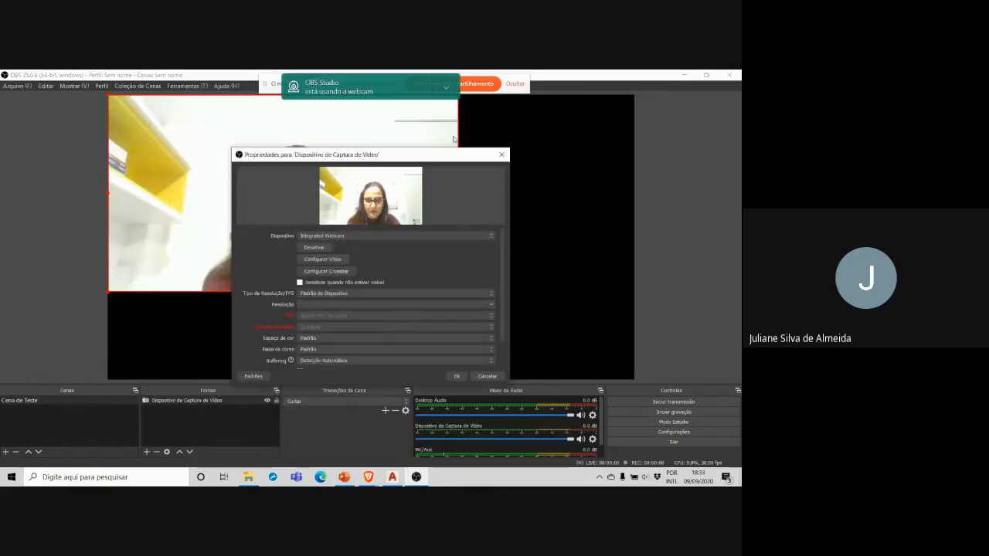
left_click(445, 93)
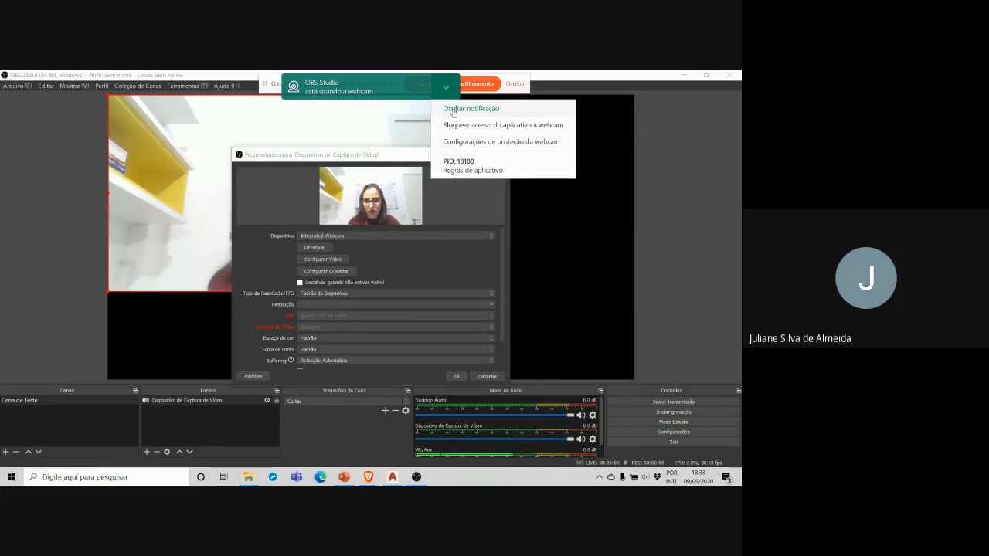
left_click(452, 110)
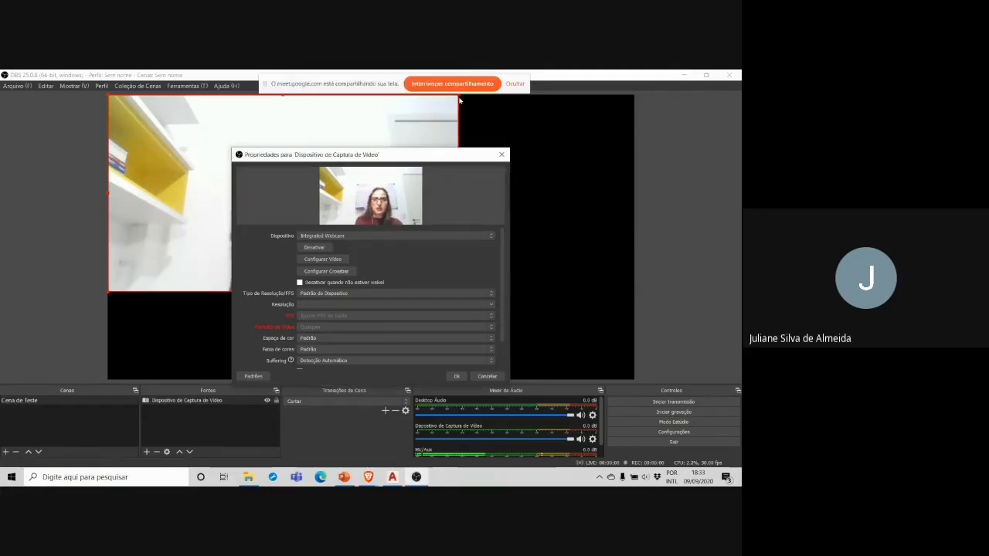
left_click(456, 375)
Step: Scale the webcam image down to about a fifth of the canvas width and place it in the canvas's lower-right corner
left_click_drag(458, 292, 208, 150)
left_click_drag(156, 124, 581, 351)
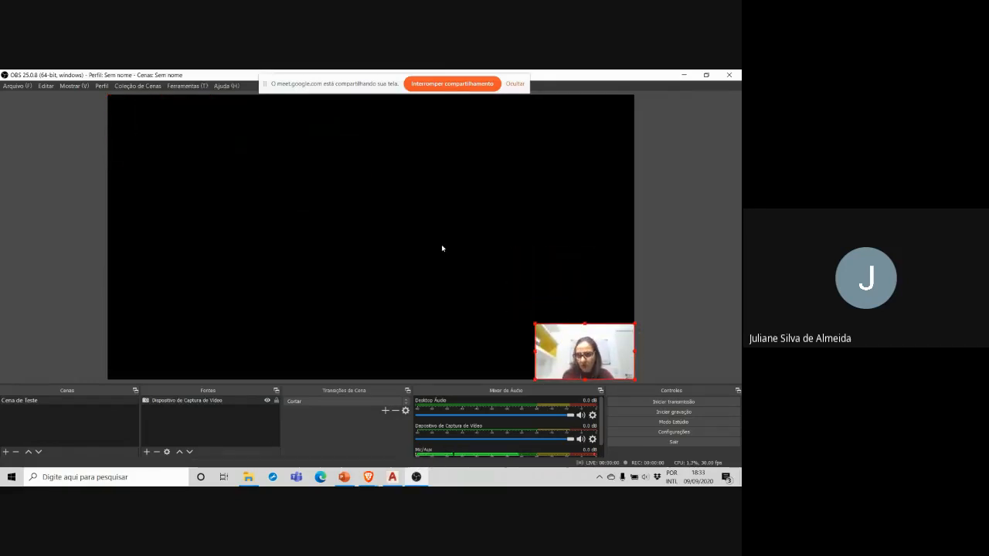
left_click_drag(535, 323, 529, 320)
left_click(407, 239)
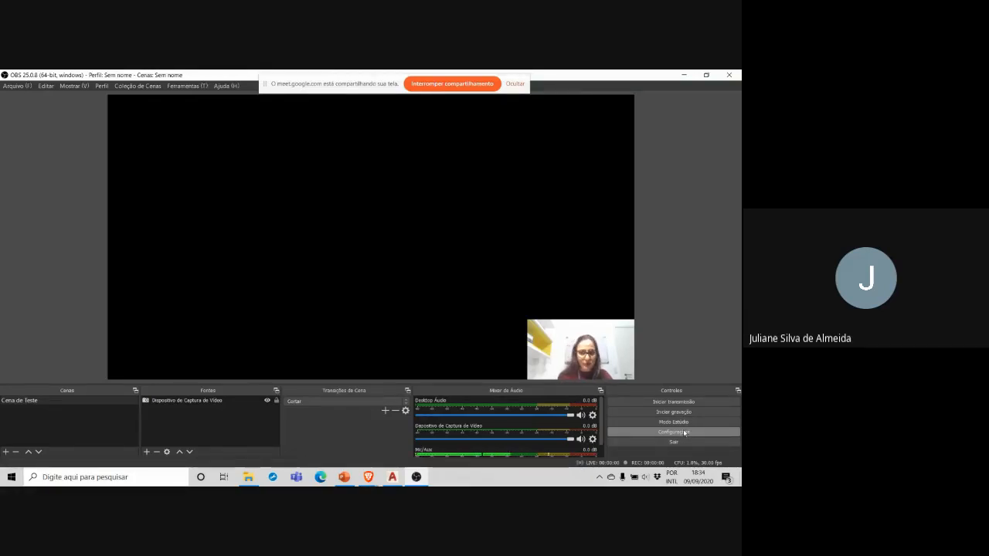
Step: Add a Captura de tela source for Monitor 1 with cursor capture and shrink it toward the canvas's lower-left corner
left_click(146, 452)
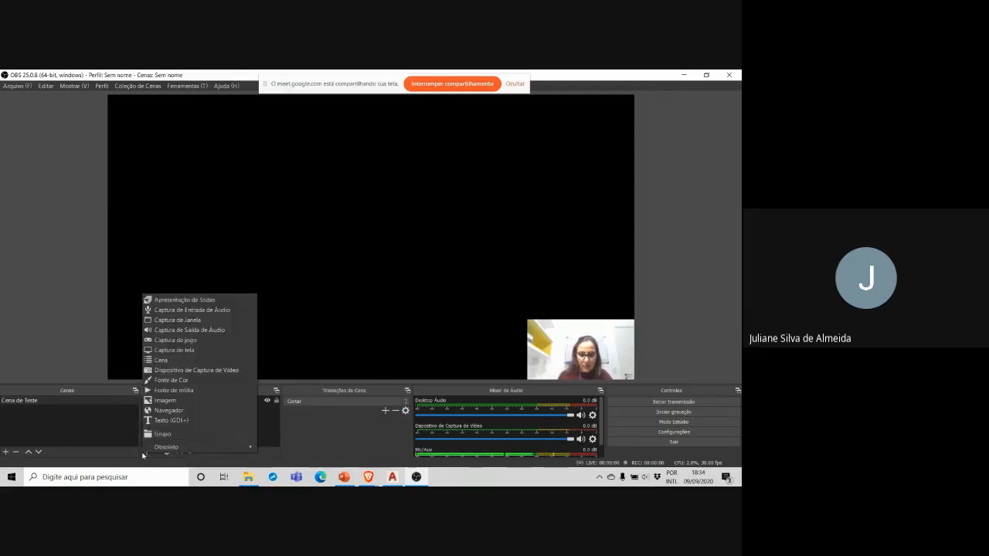
left_click(186, 351)
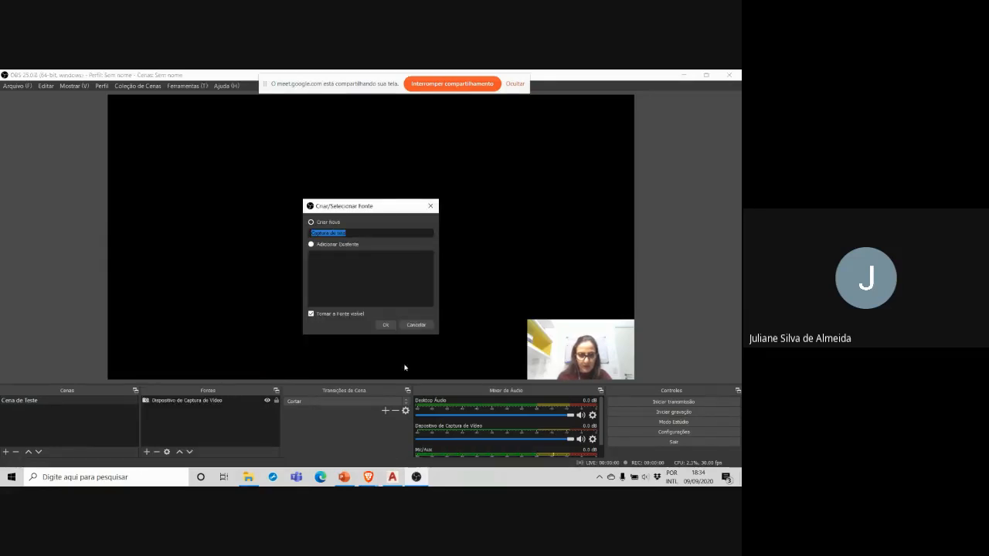
left_click(386, 324)
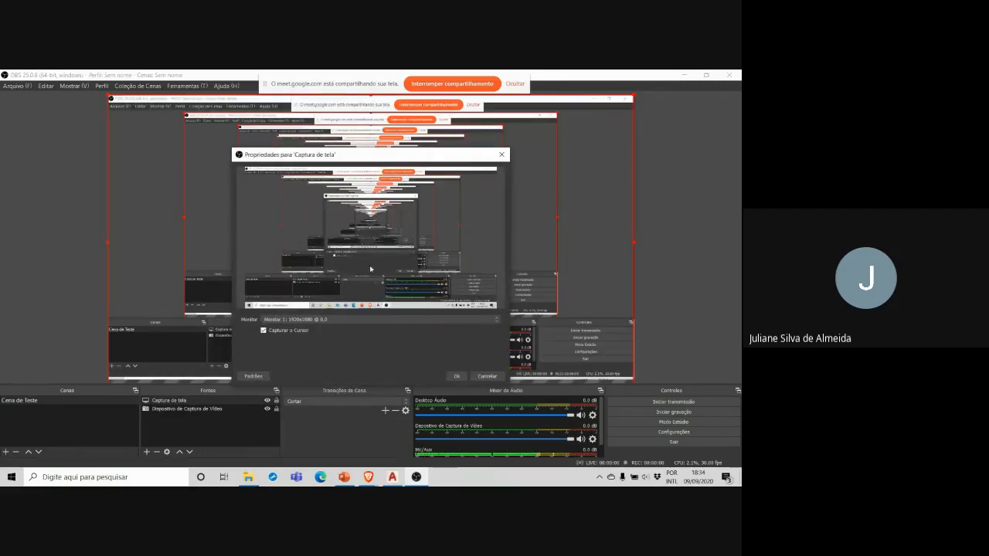
left_click(455, 377)
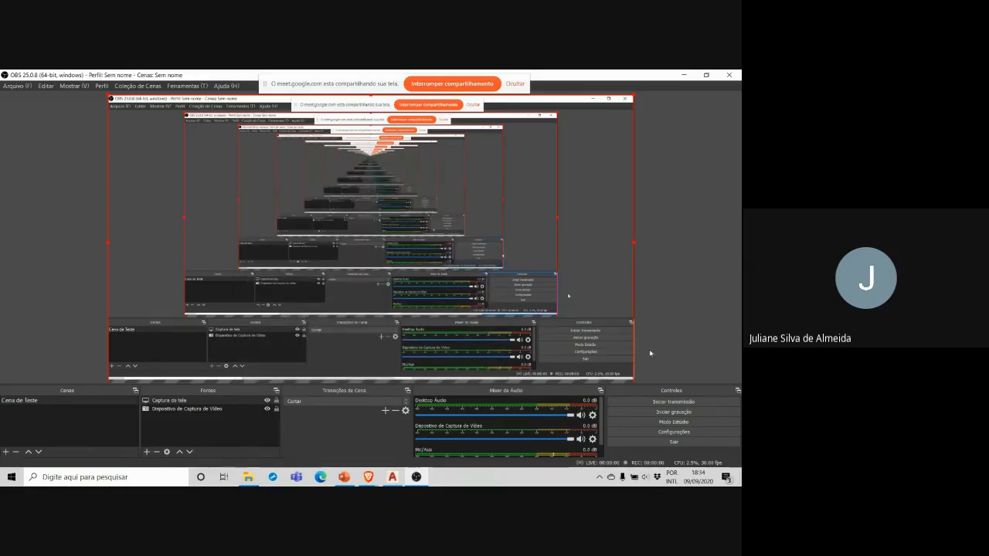
left_click_drag(633, 98, 437, 206)
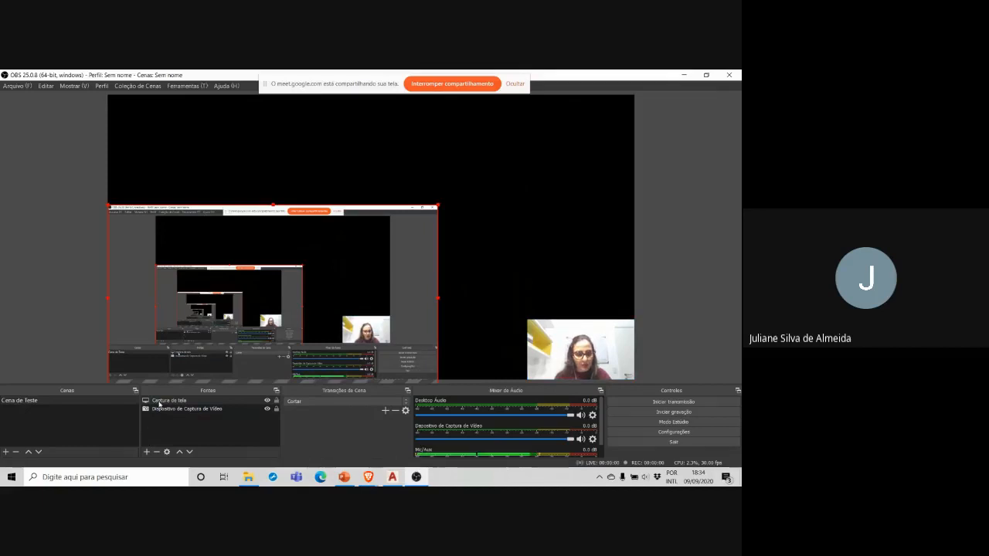
Step: Add a Captura de Janela source for the PowerPoint presentation window, scaled down and placed in the canvas's upper-right corner
left_click(147, 452)
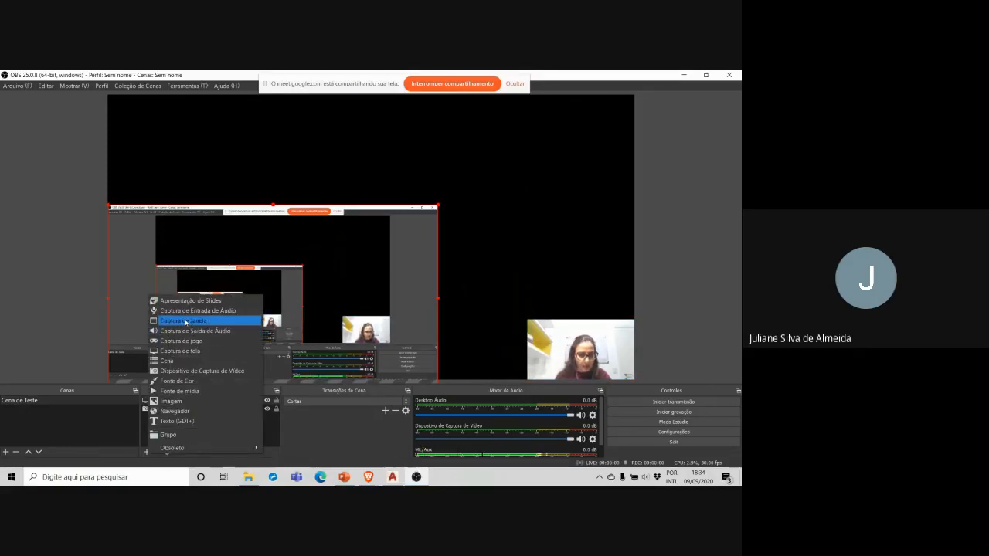
left_click(186, 321)
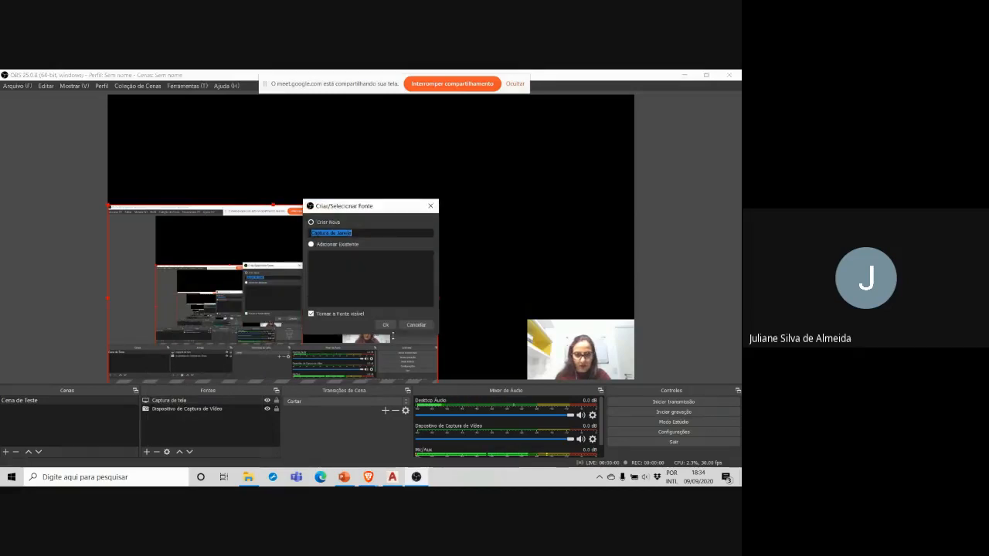
left_click(387, 325)
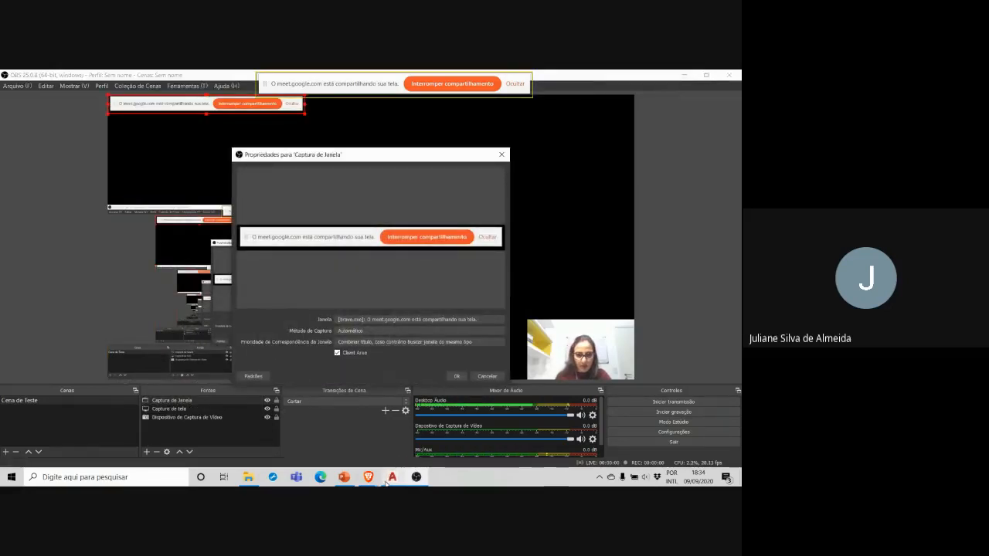
mouse_move(369, 479)
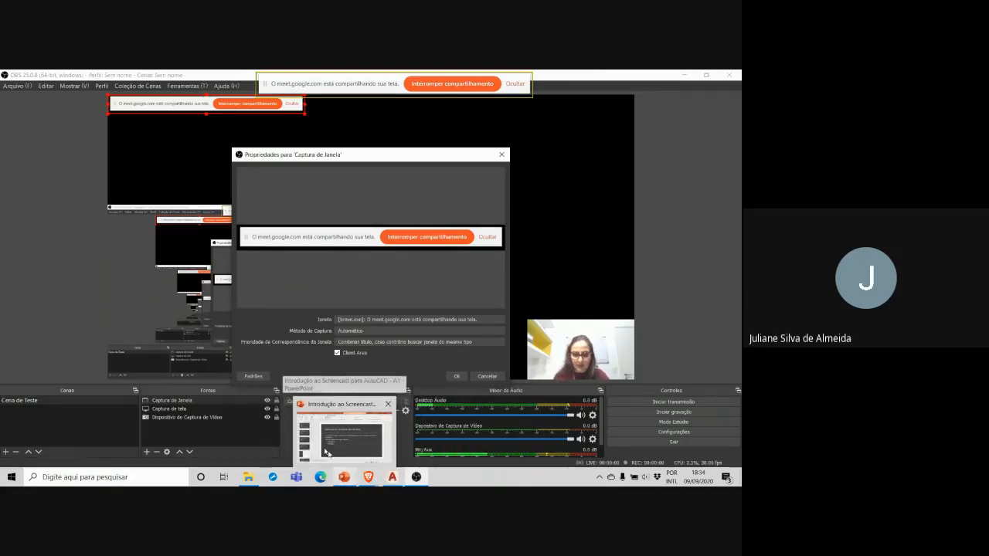
left_click(324, 452)
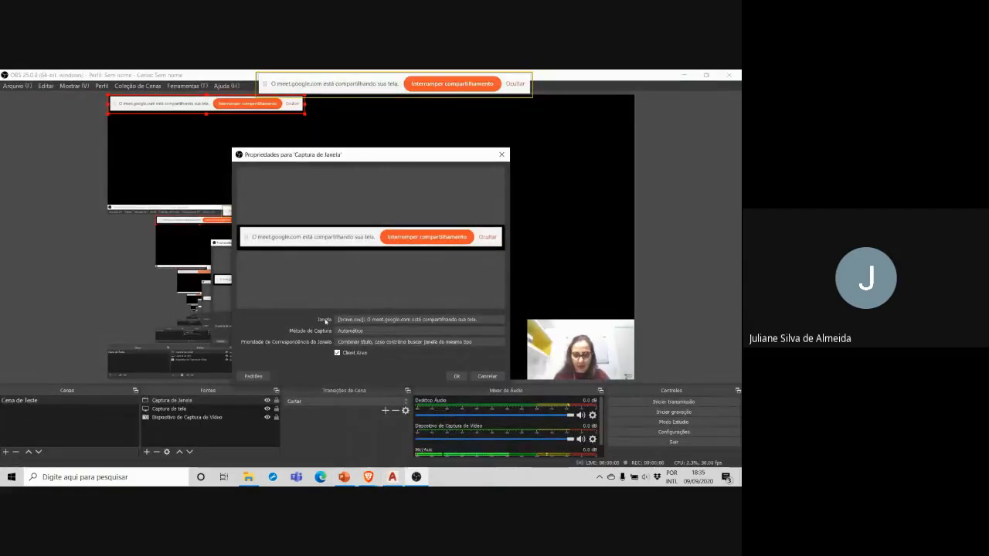
left_click(351, 320)
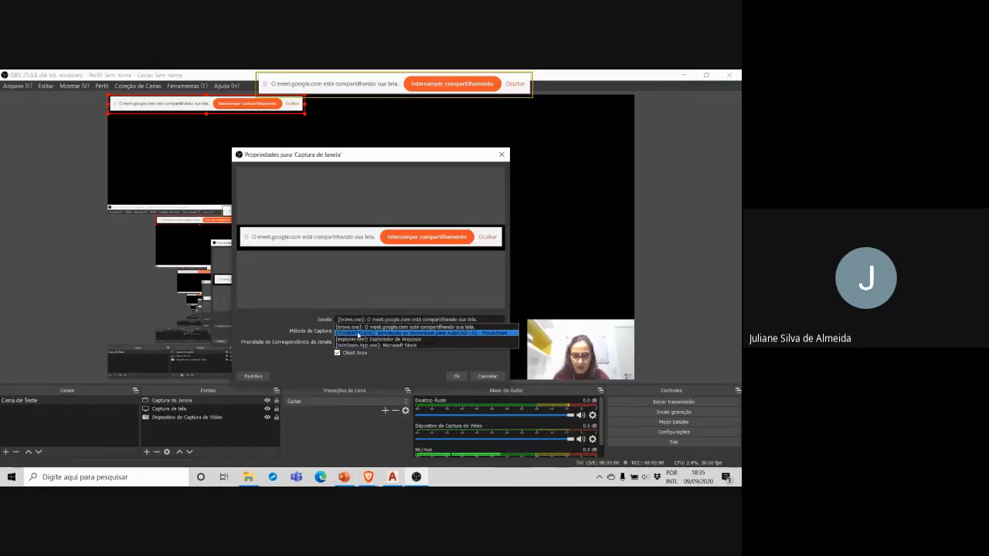
left_click(358, 333)
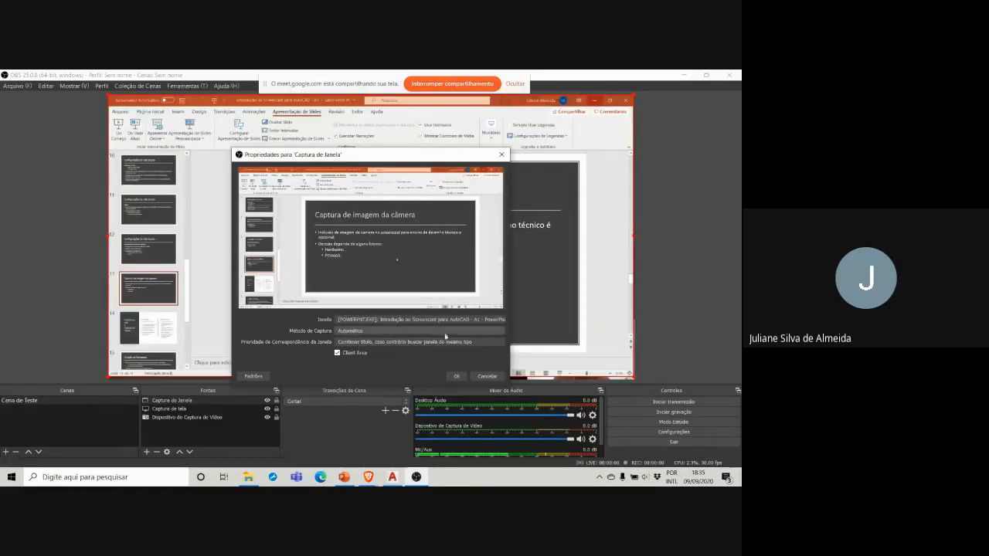
left_click(457, 377)
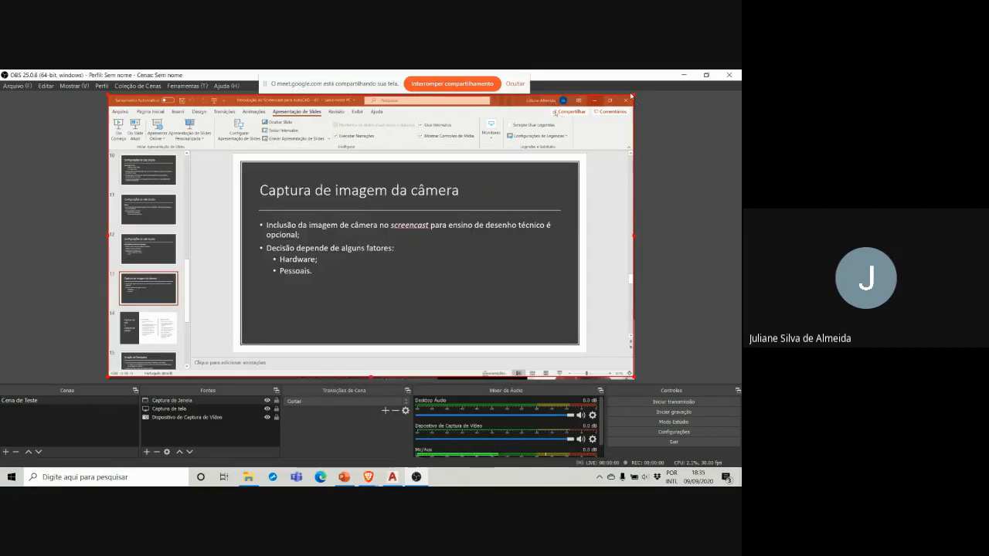
left_click_drag(634, 98, 438, 206)
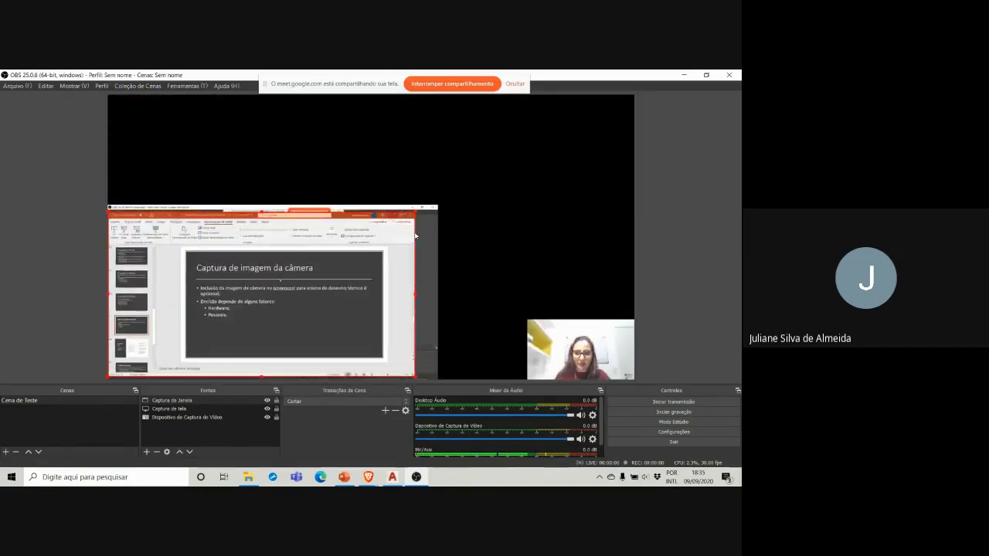
left_click_drag(329, 278, 515, 183)
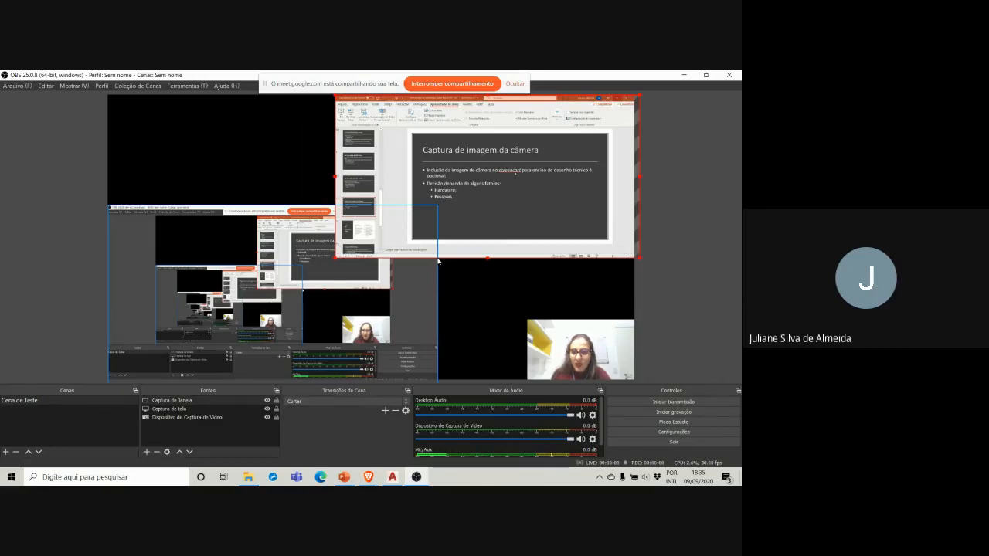
Step: Switch to PowerPoint and start the slide show from the current slide, "Captura de imagem da câmera"
left_click(345, 478)
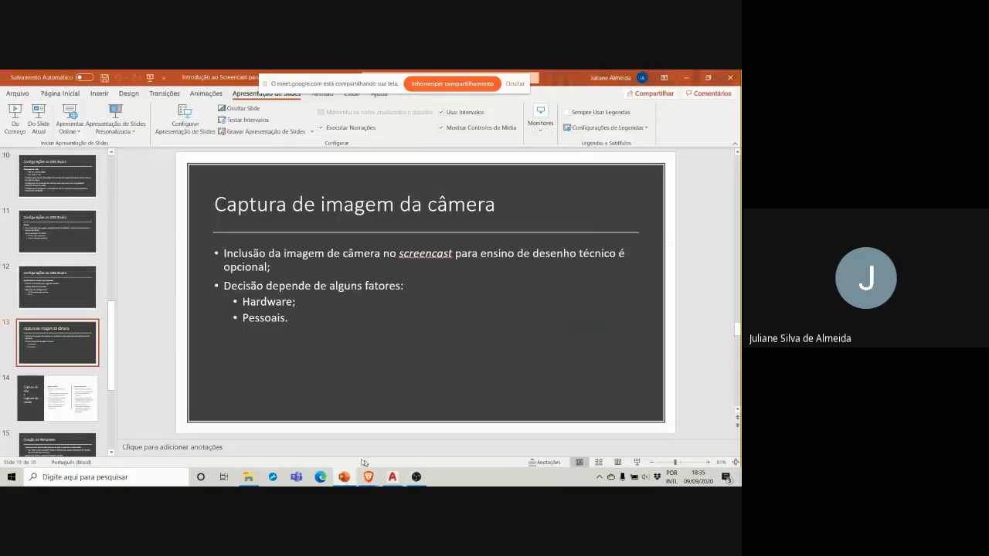
left_click(40, 124)
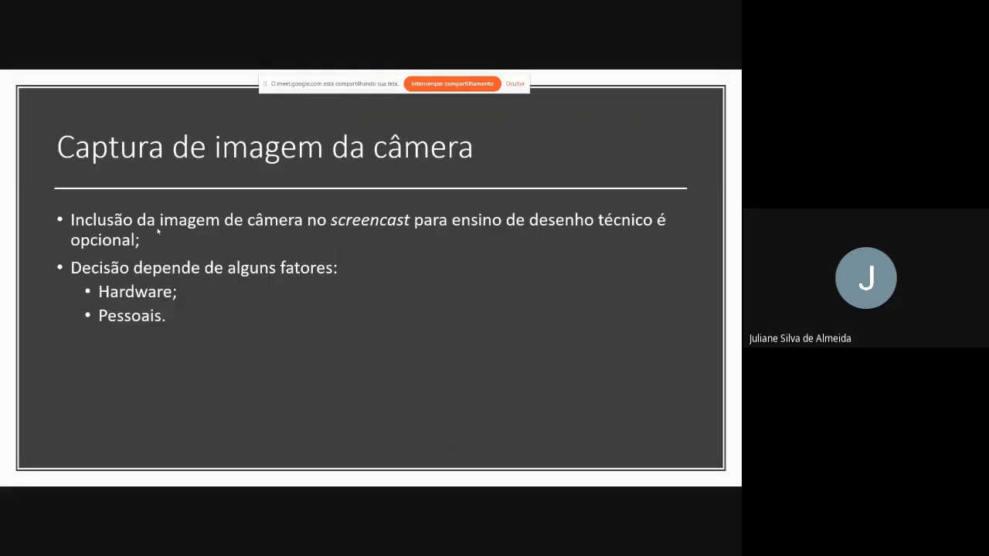
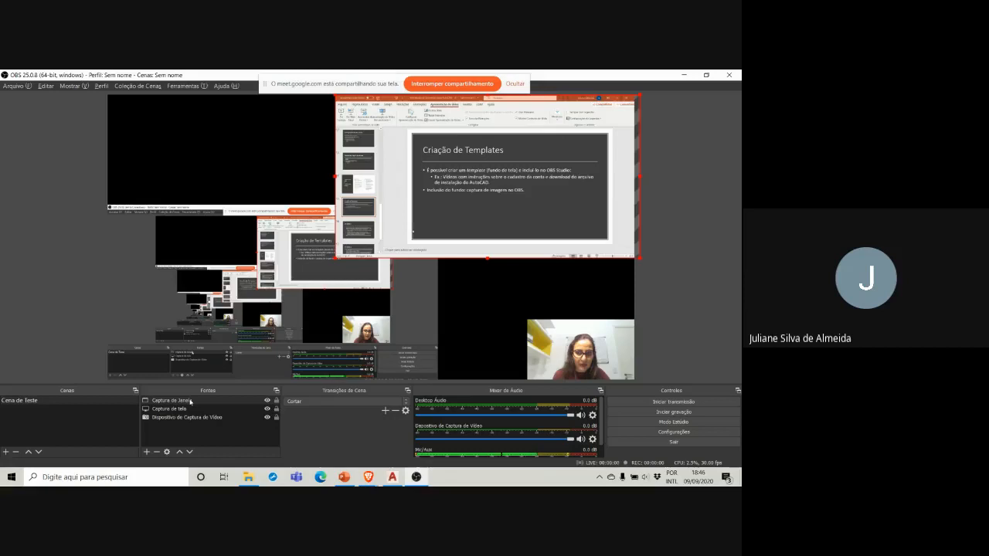
double_click(190, 401)
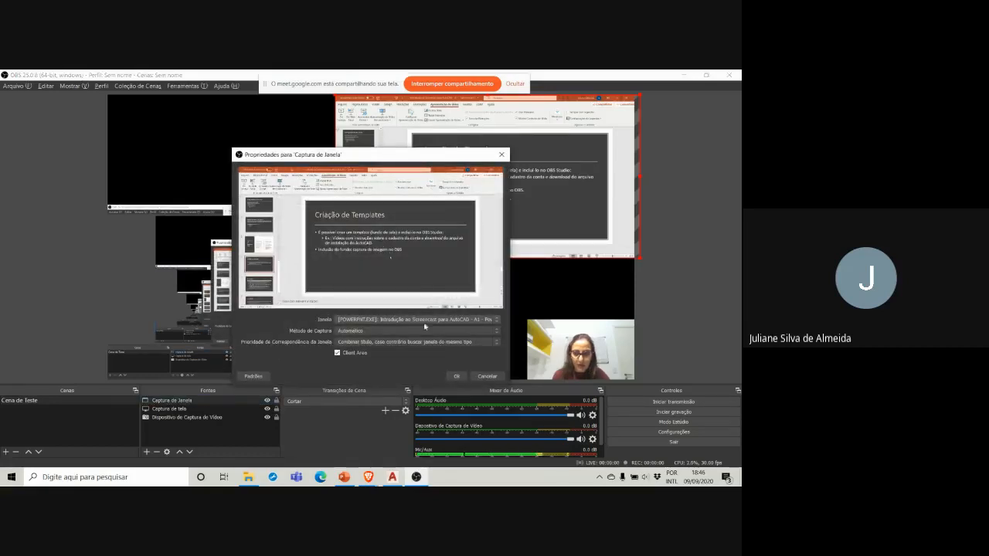
left_click(420, 320)
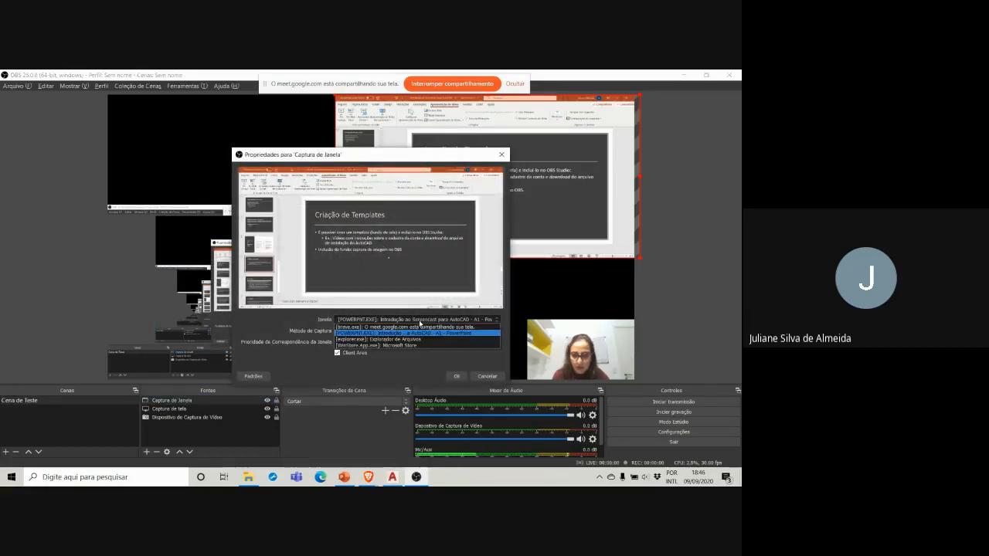
left_click(408, 346)
left_click(486, 375)
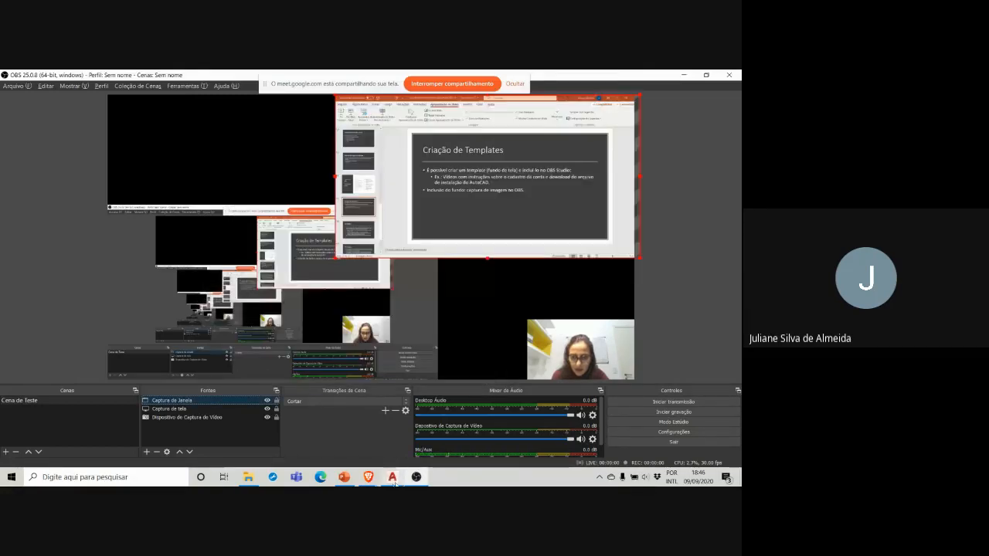
left_click(392, 478)
left_click(394, 479)
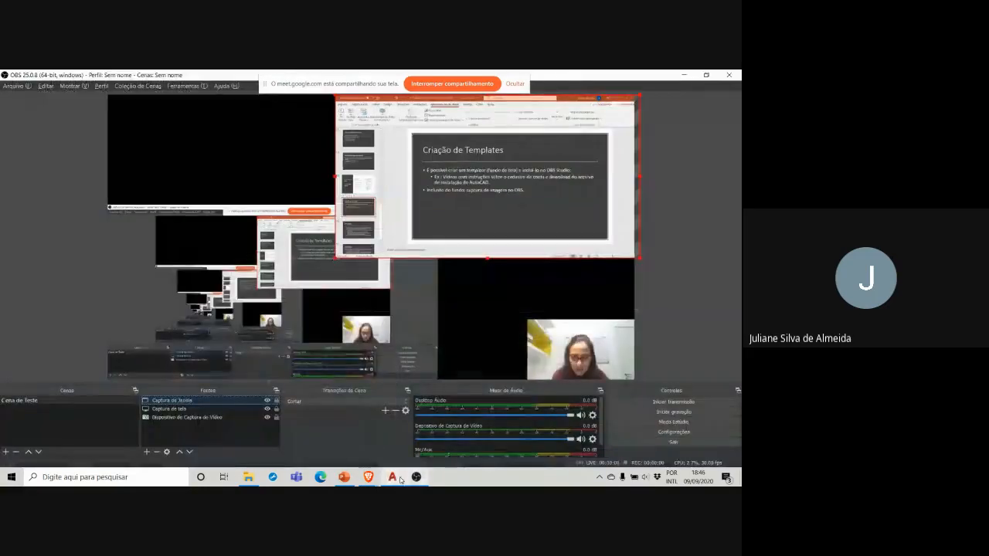
Step: Remove the Captura de Janela source from the scene and confirm its removal
left_click(208, 399)
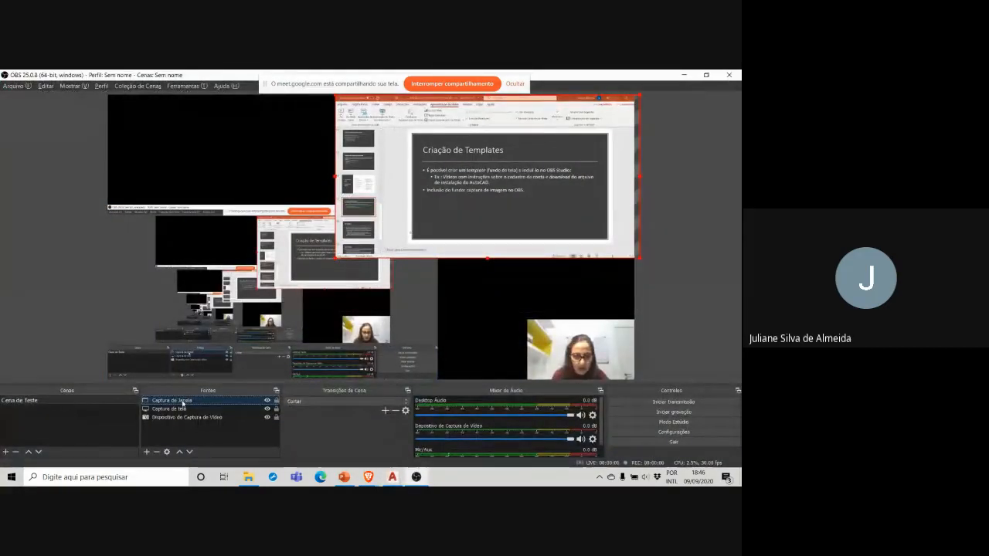
left_click(156, 452)
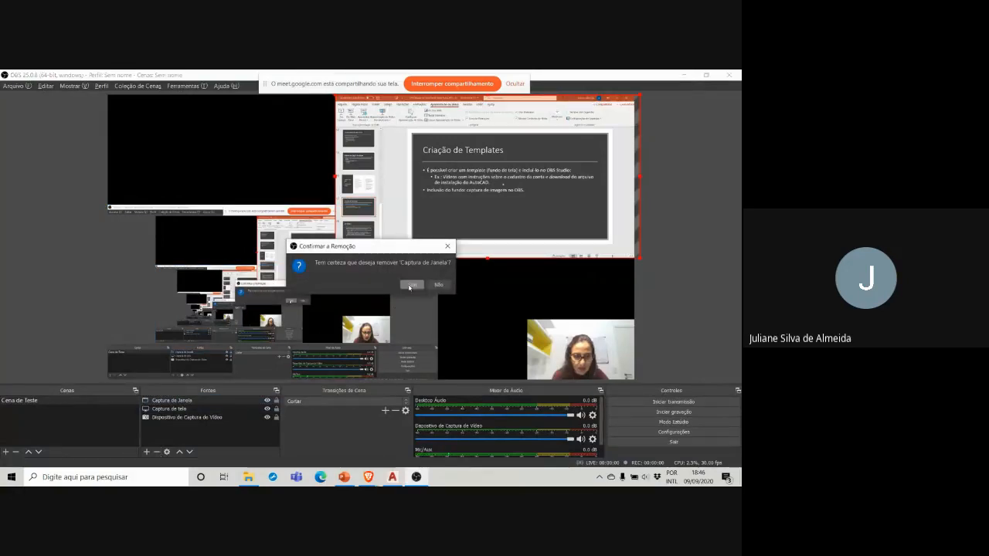
left_click(412, 285)
Step: Add a new Captura de Janela source that captures the PowerPoint window of the Introdução ao Screencast para AutoCAD presentation
left_click(146, 452)
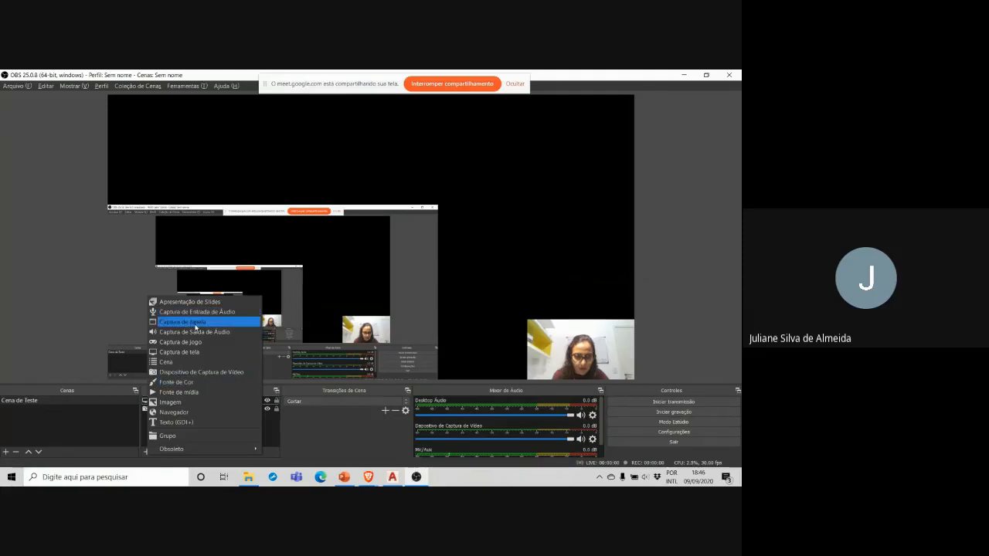
left_click(196, 324)
left_click(386, 327)
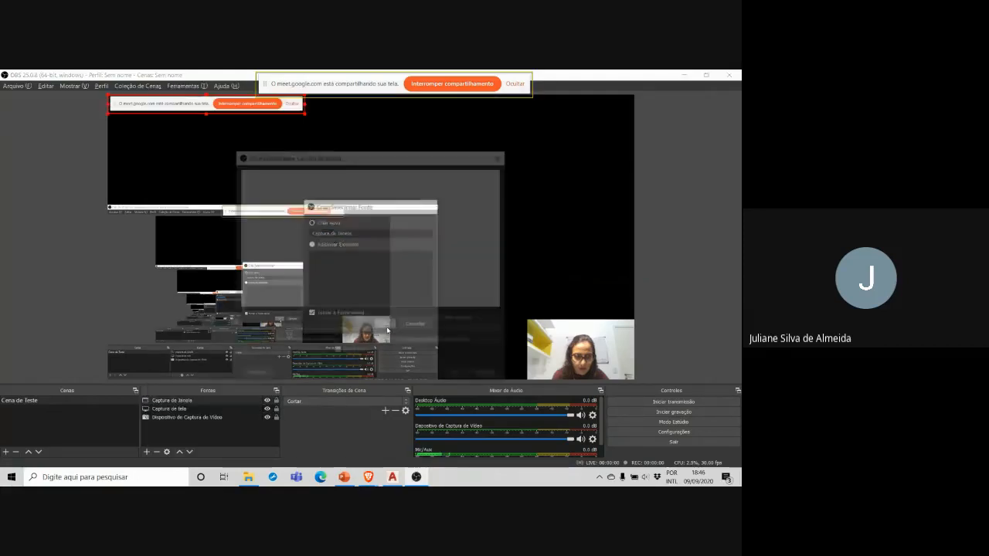
left_click(386, 320)
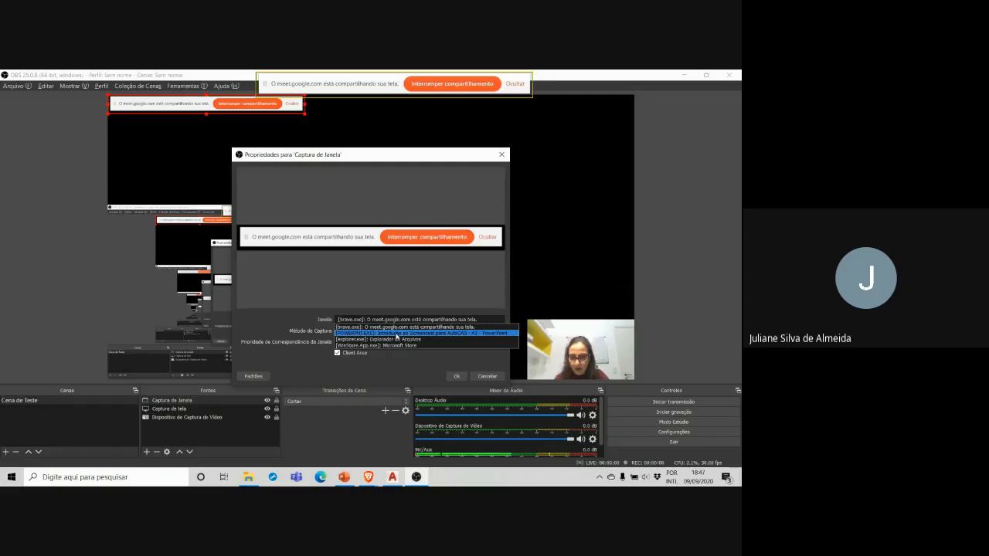
left_click(394, 333)
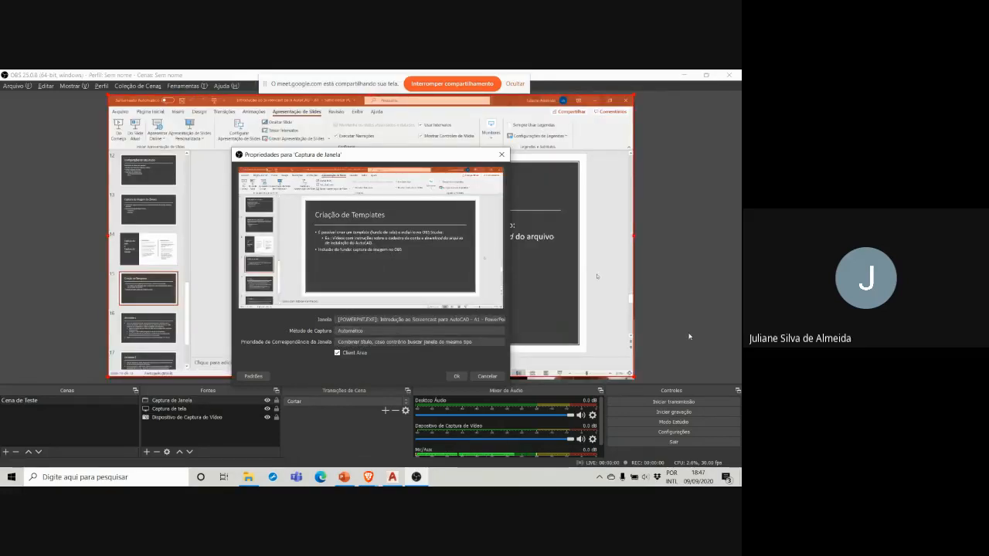
Step: Scale the window capture down to about half the canvas width, place it in the canvas's upper-right corner and save its properties
left_click_drag(633, 380, 294, 239)
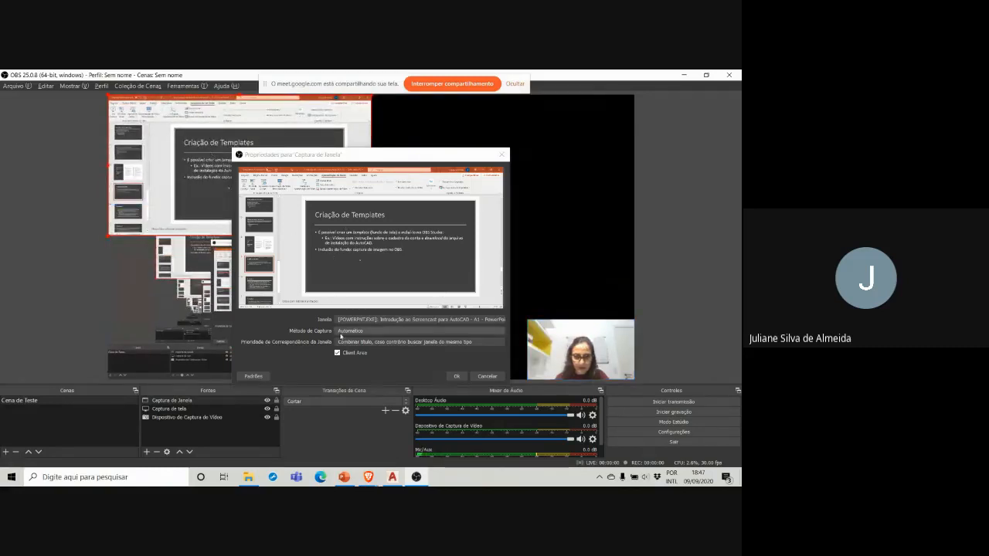
left_click_drag(135, 103, 400, 105)
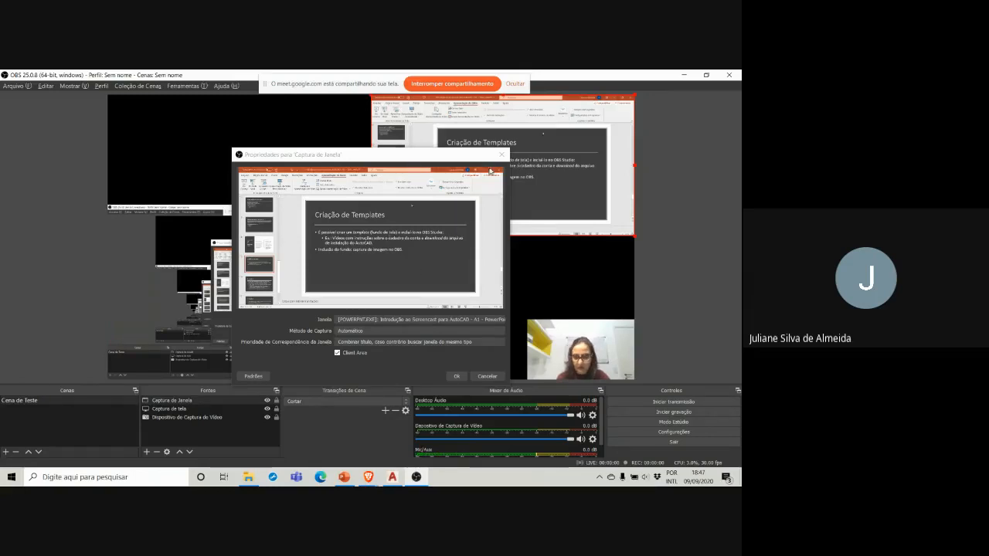
left_click(502, 154)
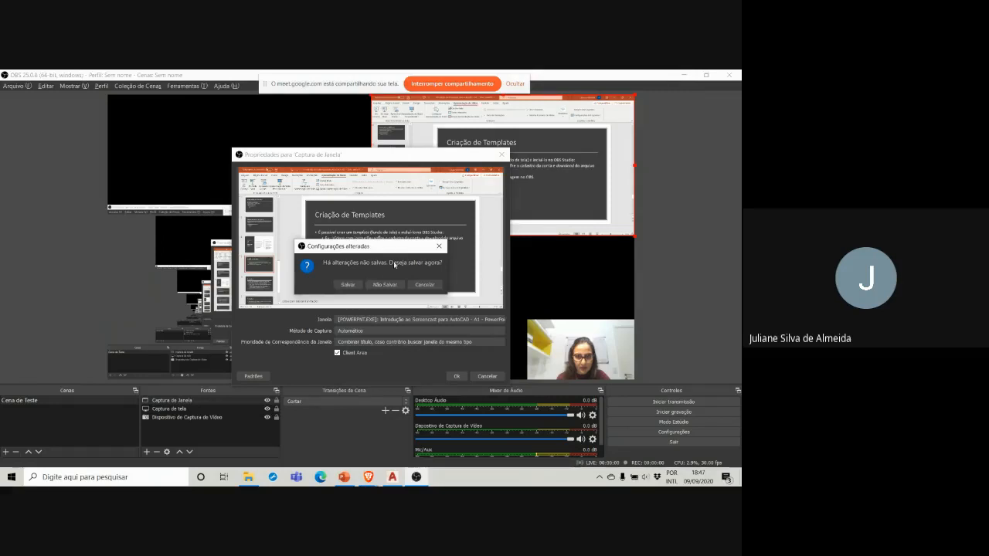
left_click(354, 284)
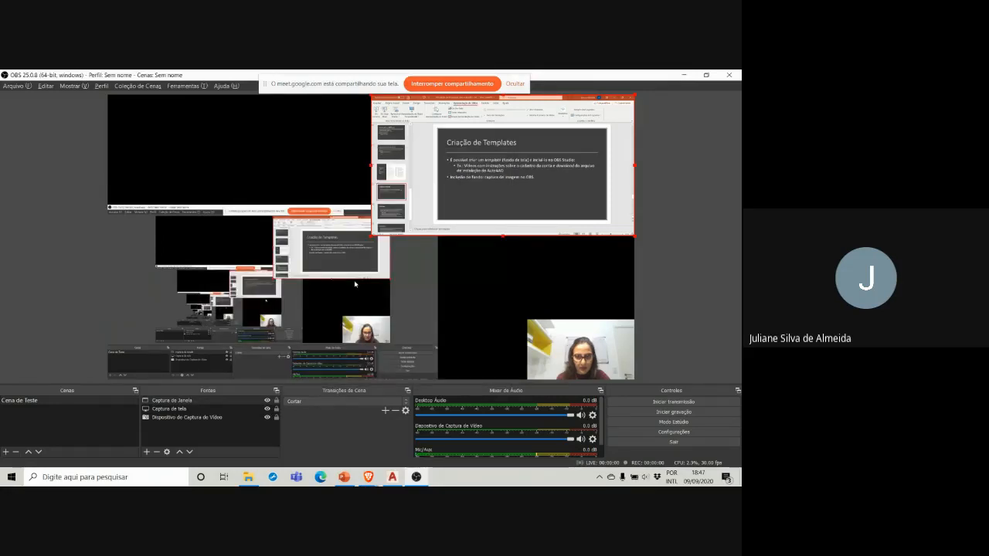
left_click(264, 225)
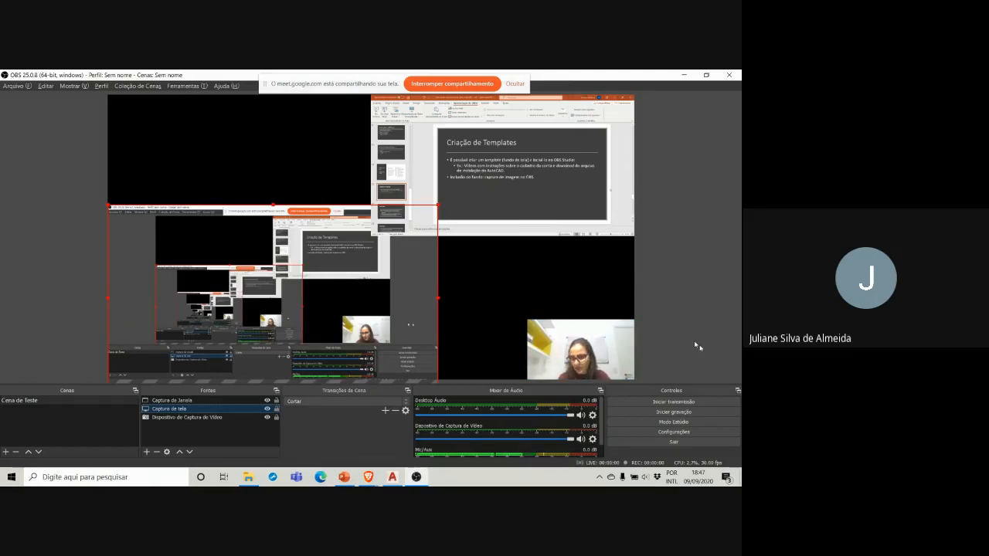
Step: Review the recording output, audio and video settings, including the downscale filter options, and leave the settings without saving changes
left_click(655, 434)
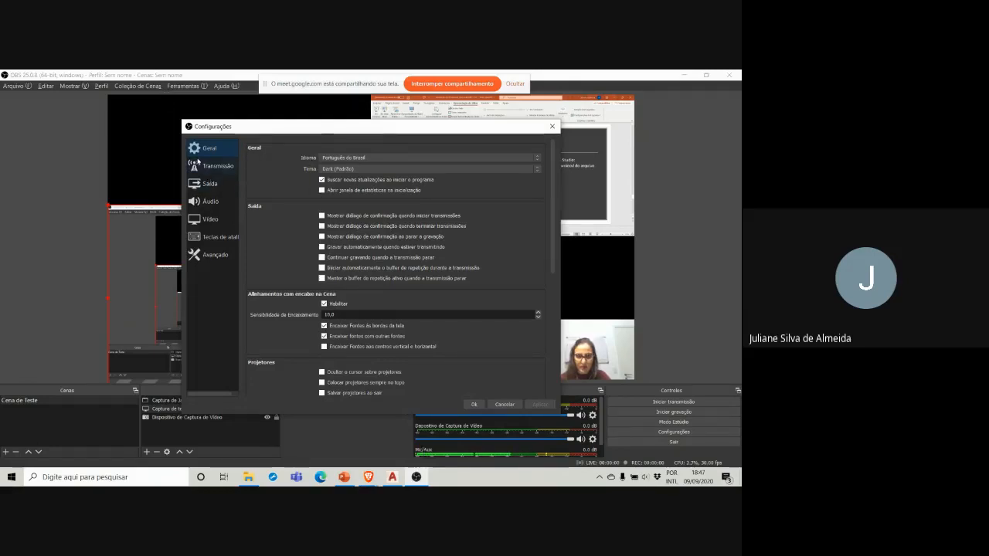
left_click(203, 184)
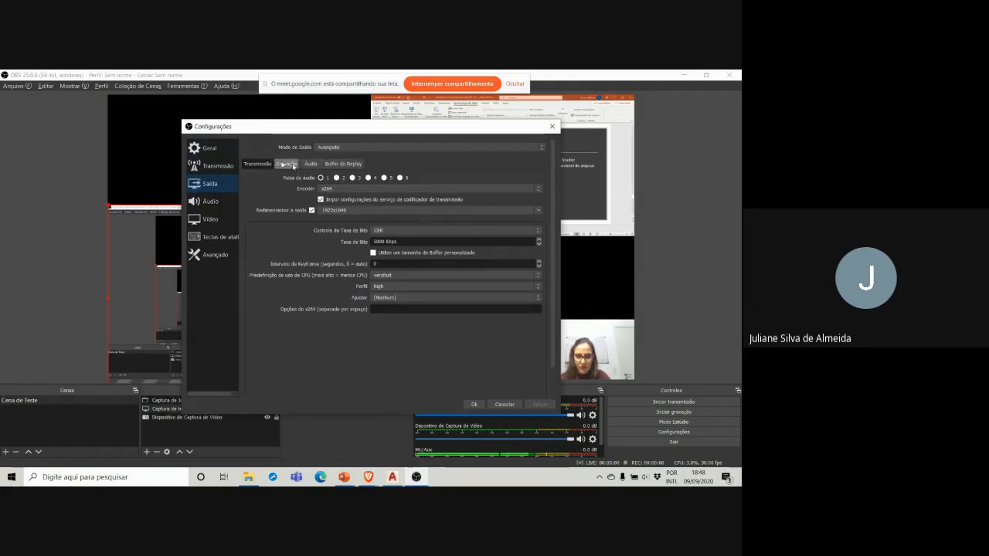
left_click(286, 165)
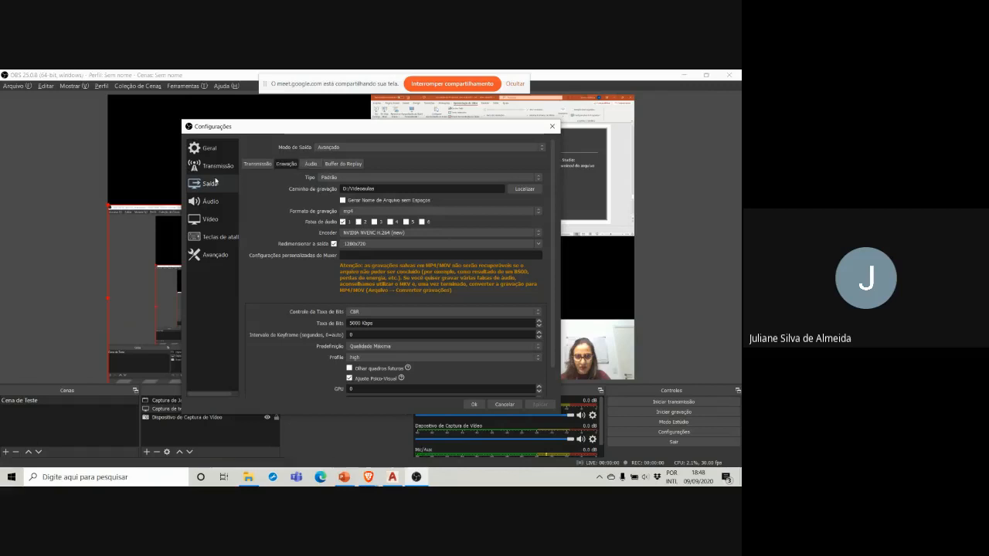
left_click(204, 201)
left_click(206, 219)
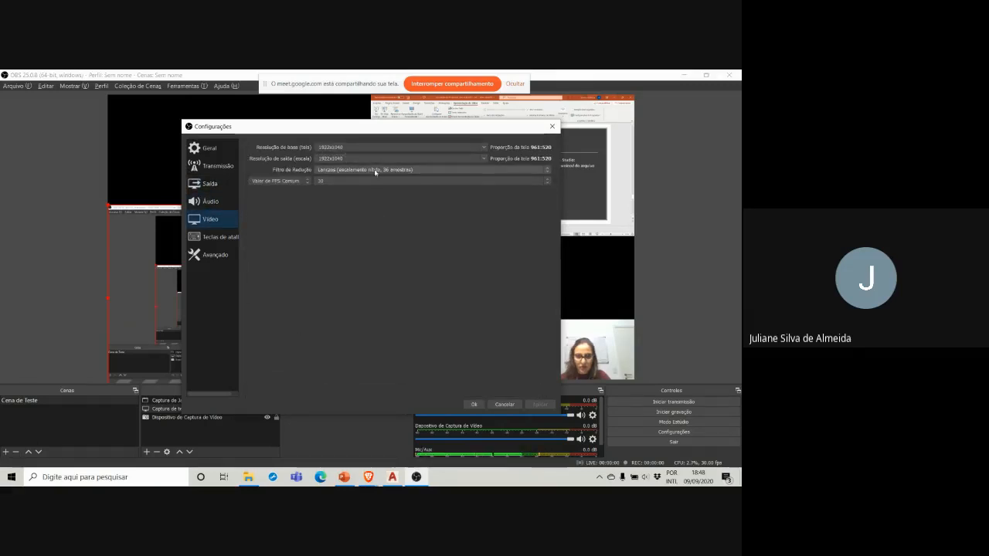
left_click(373, 170)
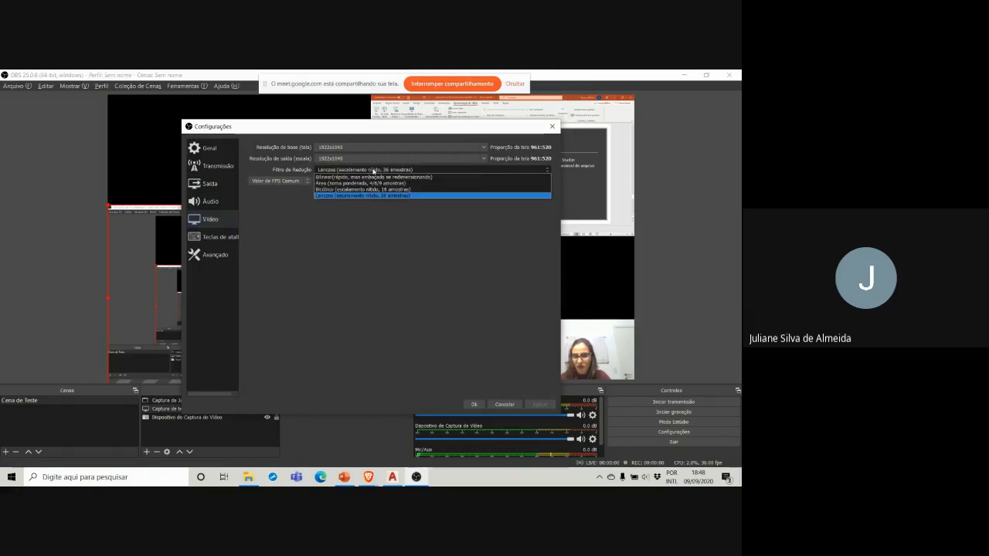
left_click(373, 170)
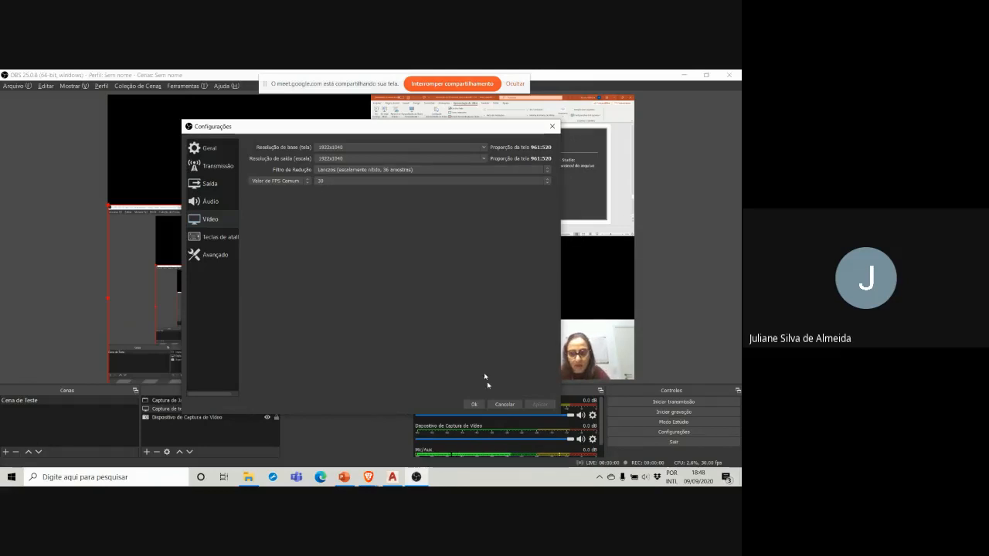
left_click(505, 404)
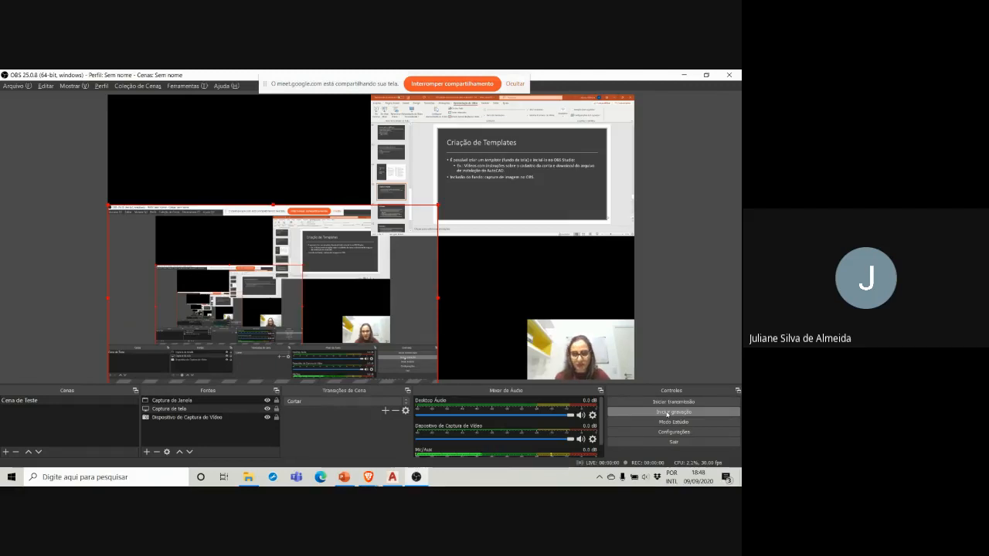
left_click(667, 414)
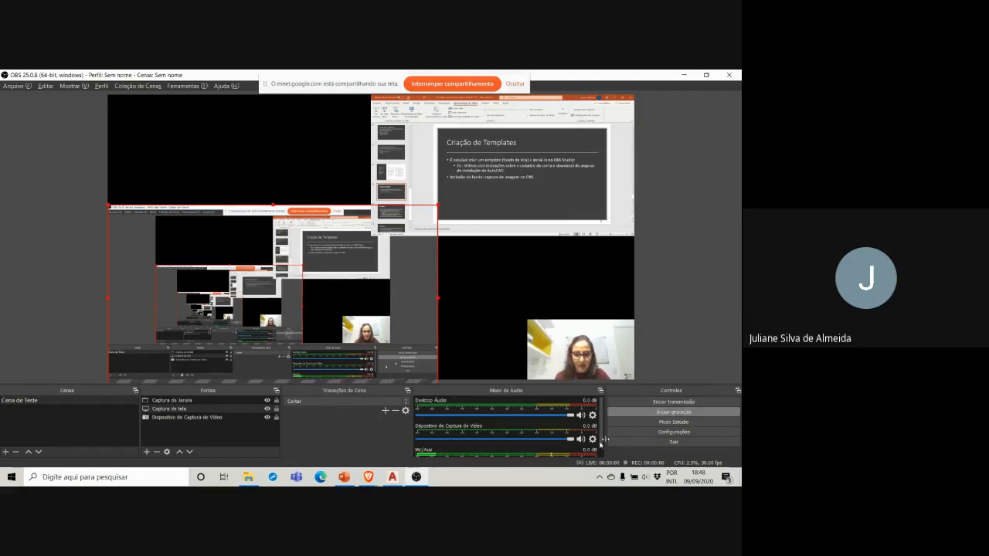
Step: Switch to AutoCAD and open the drawing TrabCADArq-v1 from the 2020-1 course folder EGR 5621
left_click(392, 477)
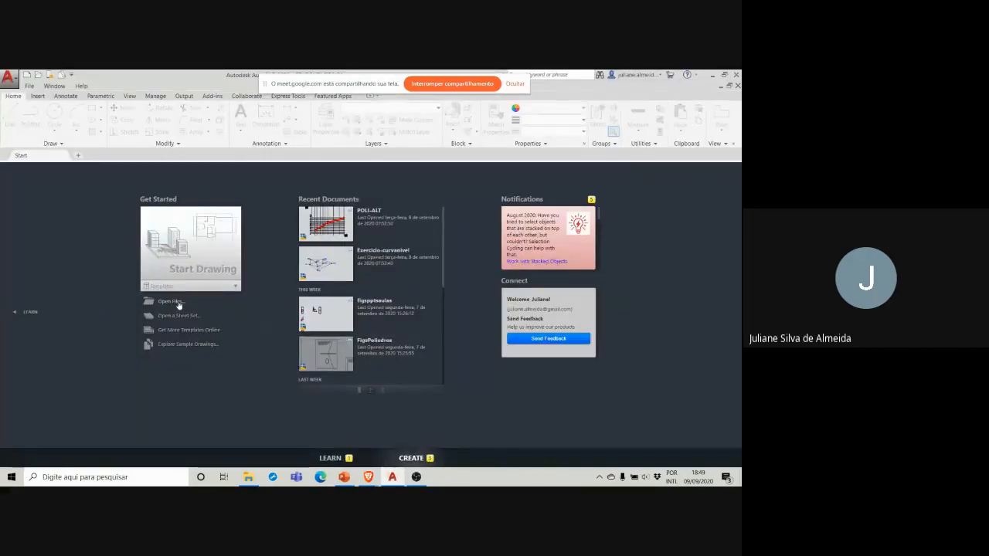
left_click(176, 303)
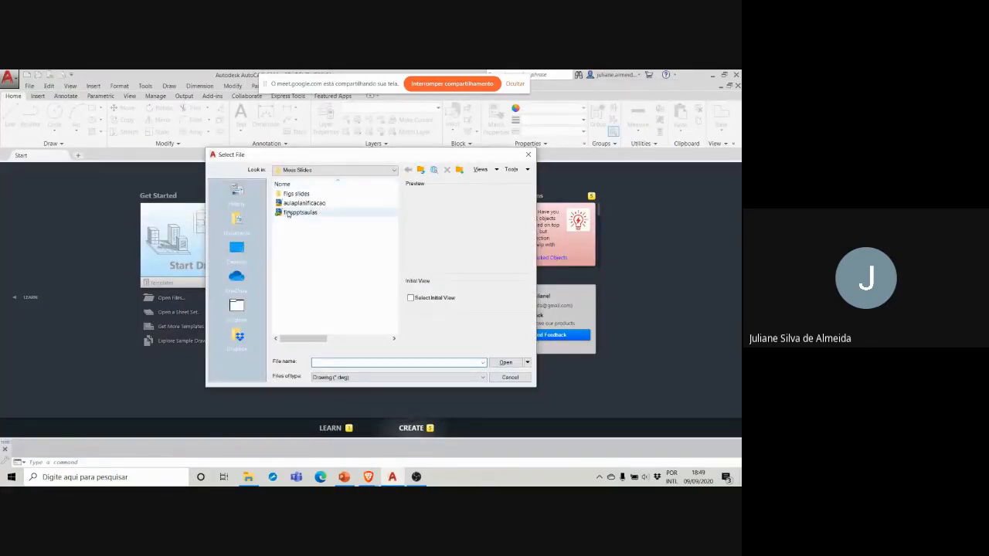
left_click(422, 171)
left_click(422, 171)
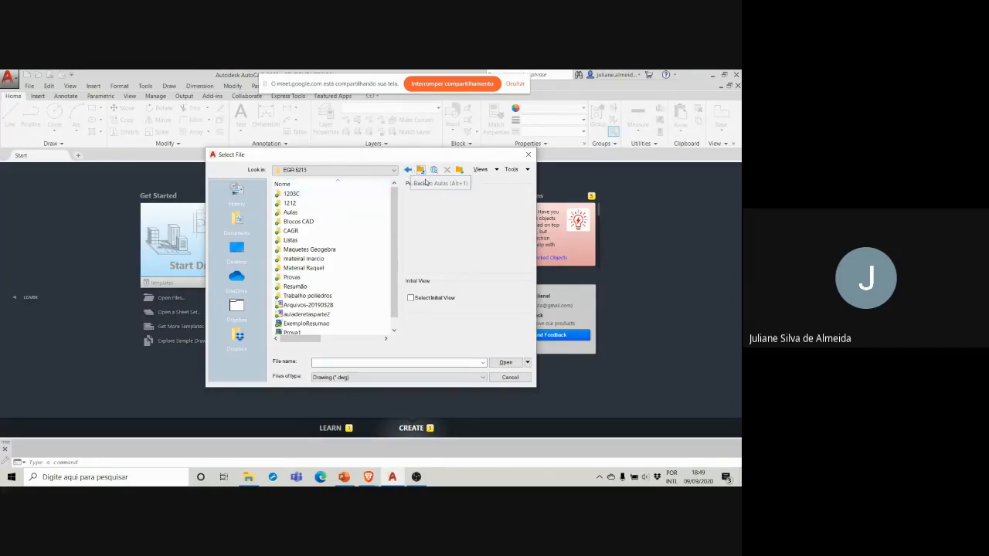
left_click(422, 171)
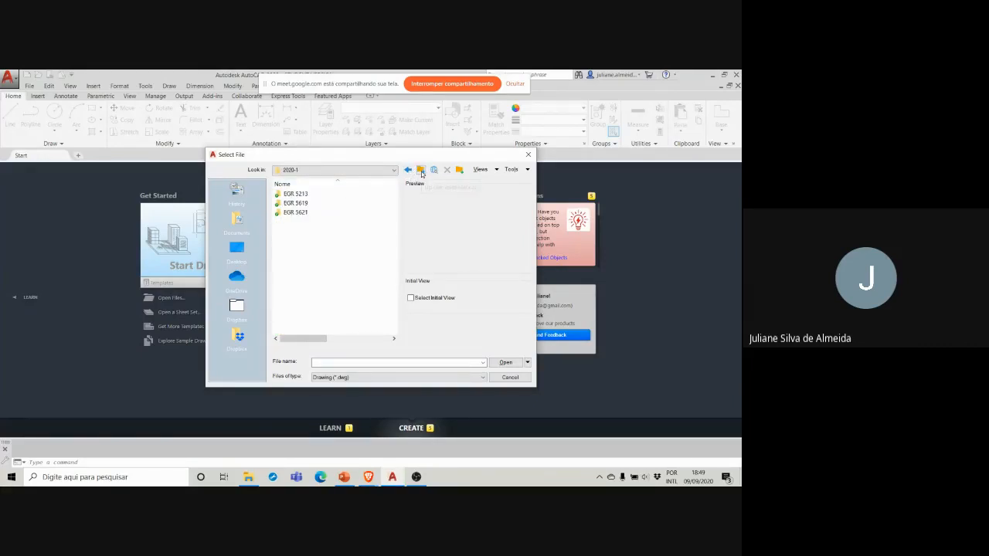
double_click(300, 213)
scroll(324, 222, "down", 2)
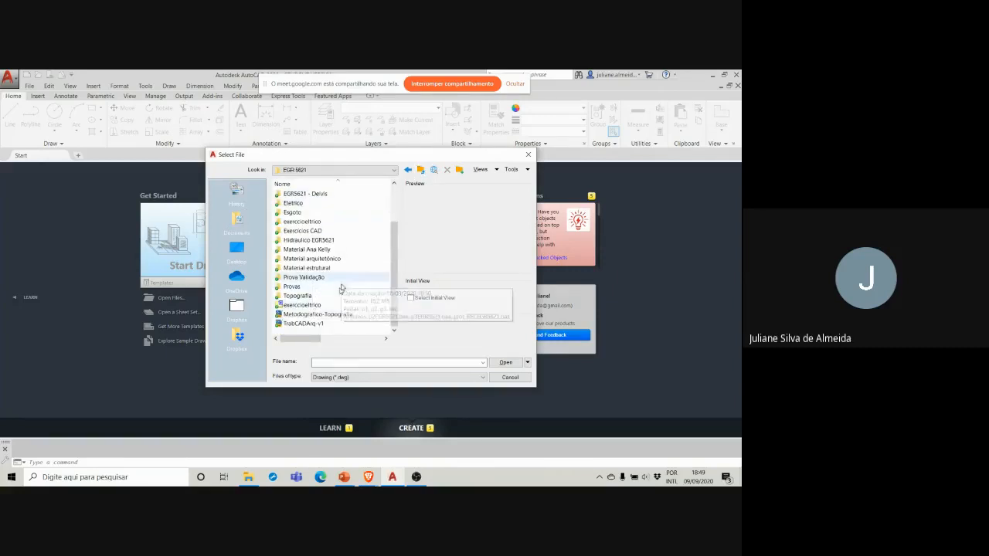
left_click(306, 325)
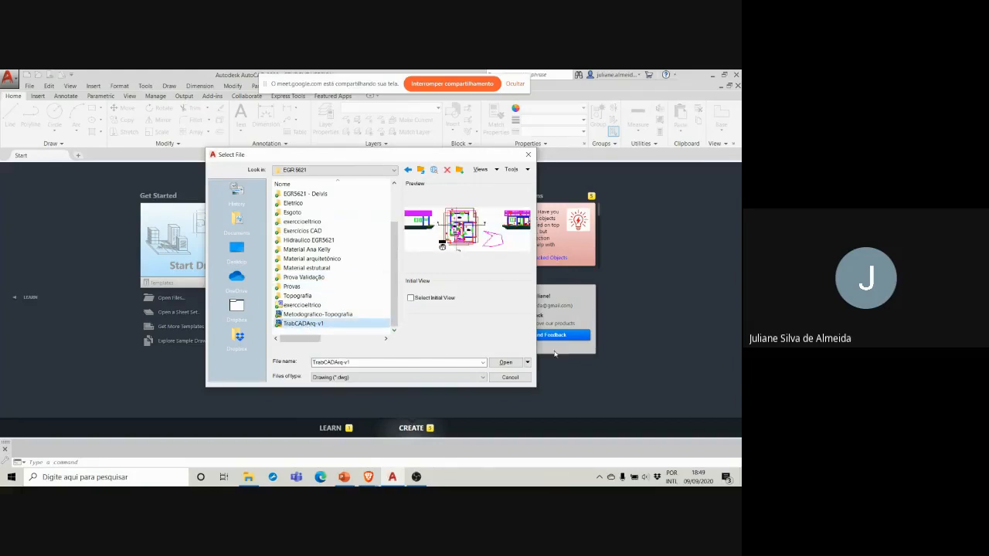
left_click(505, 362)
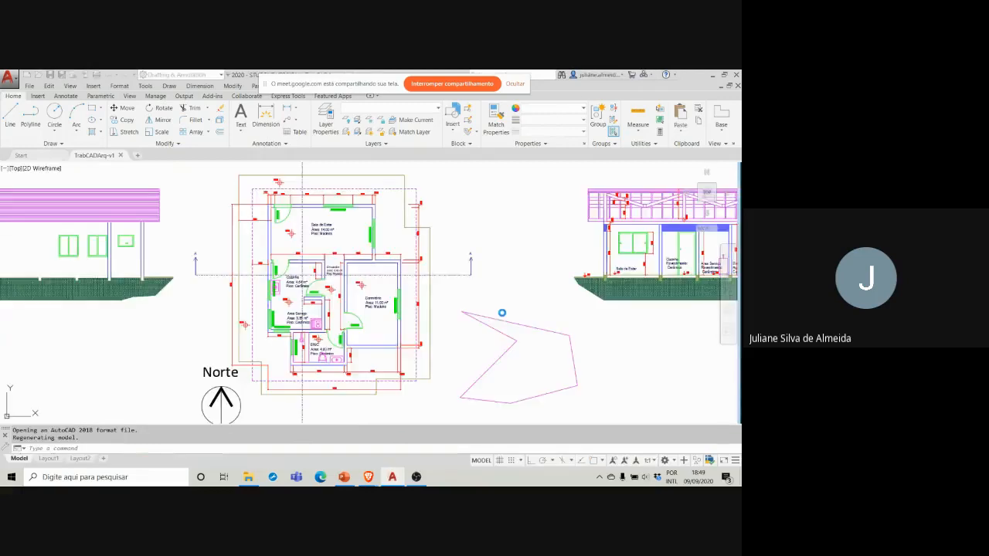
Step: Erase the loose magenta polygon between the floor plan and the Corte BB' section
scroll(506, 317, "down", 3)
left_click(542, 374)
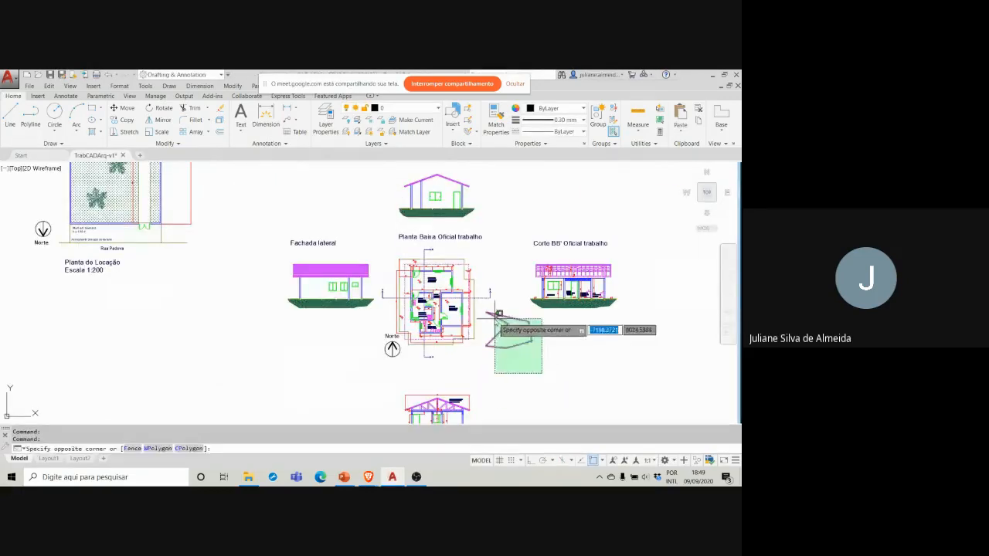
left_click(478, 301)
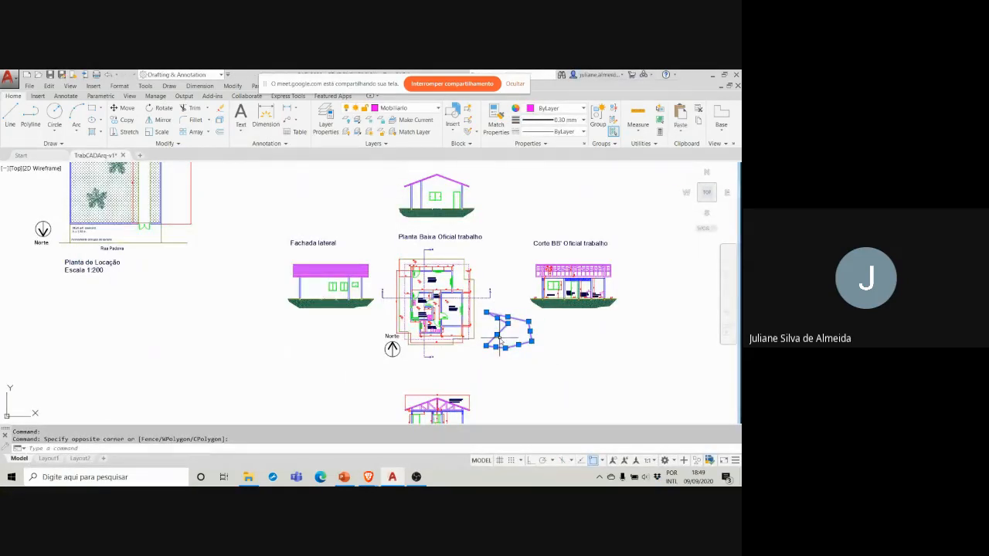
key("Delete")
Step: Draw an open chain of five connected line segments in the empty area above the Fachada principal oficial trabalho title
scroll(379, 275, "up", 2)
scroll(392, 263, "down", 3)
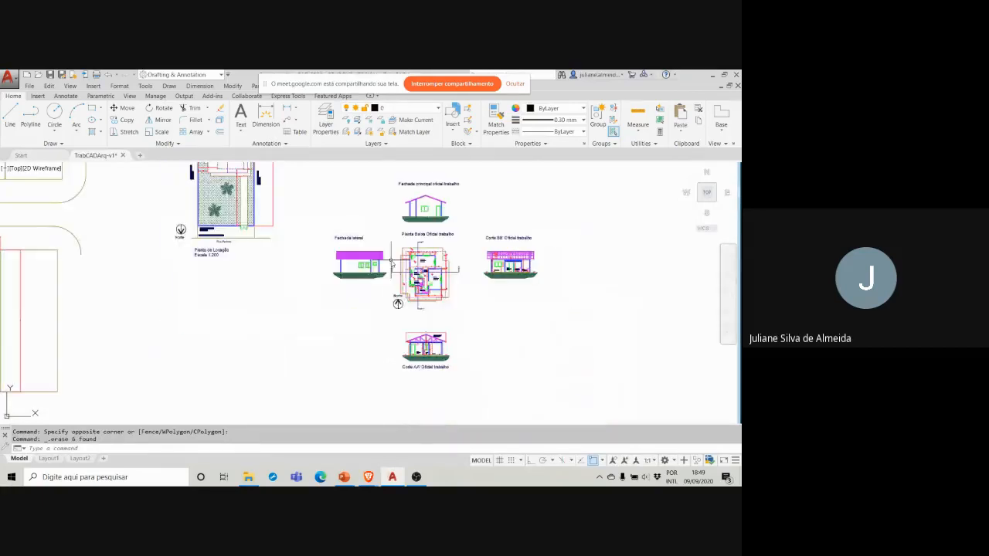
left_click_drag(411, 247, 324, 332)
left_click_drag(410, 290, 501, 316)
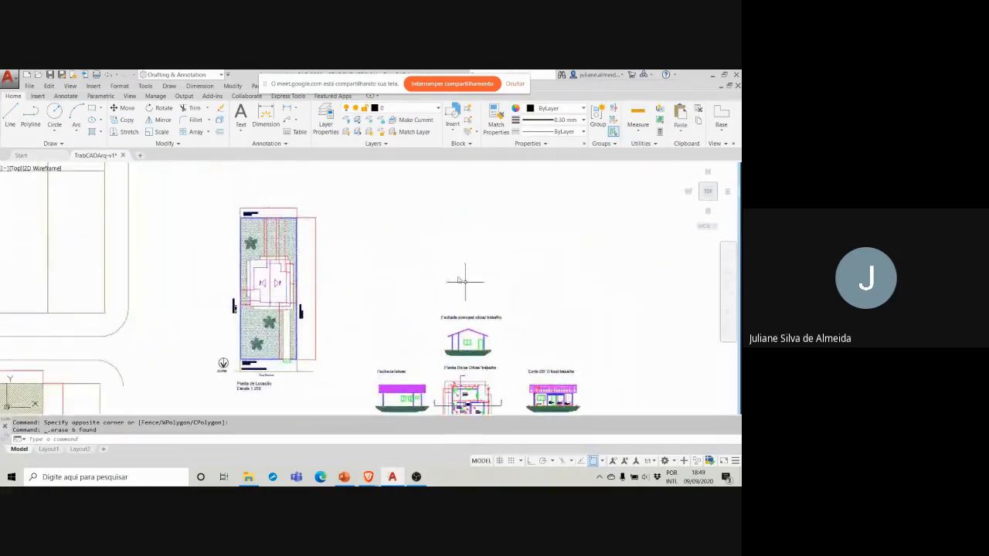
mouse_move(396, 252)
left_mouse_down()
mouse_move(243, 273)
mouse_move(261, 217)
left_mouse_up()
left_click_drag(204, 309, 201, 349)
scroll(264, 263, "up", 4)
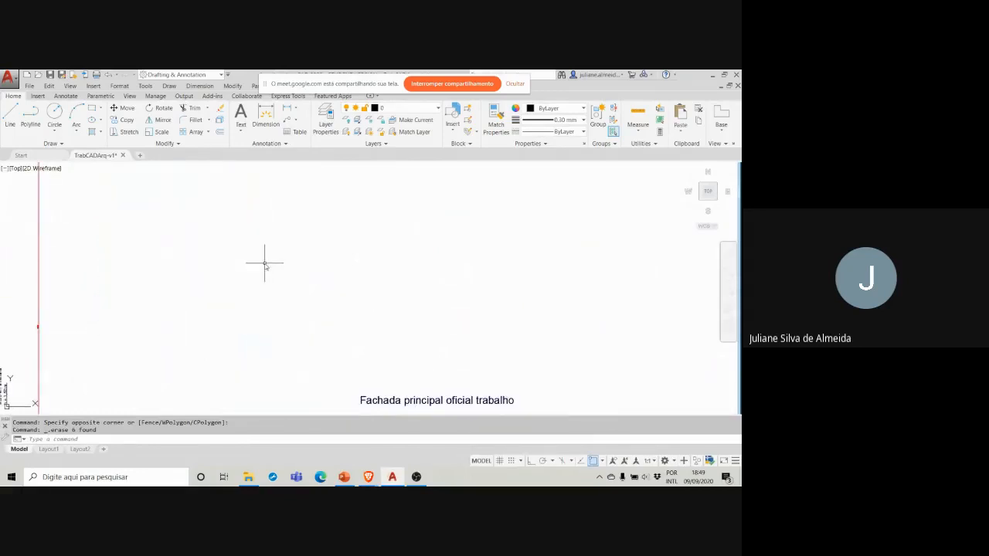
scroll(264, 263, "down", 2)
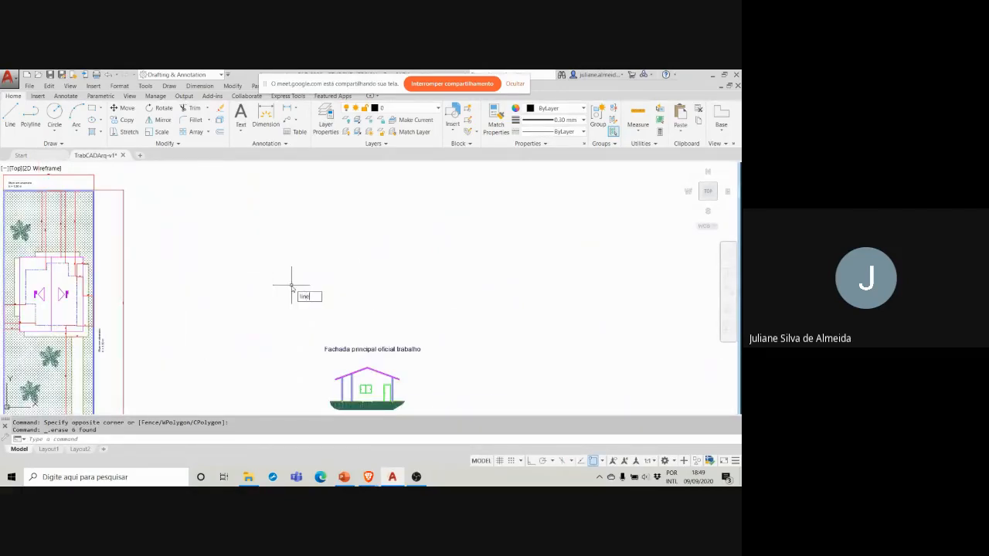
key("Return")
left_click(284, 289)
left_click(322, 218)
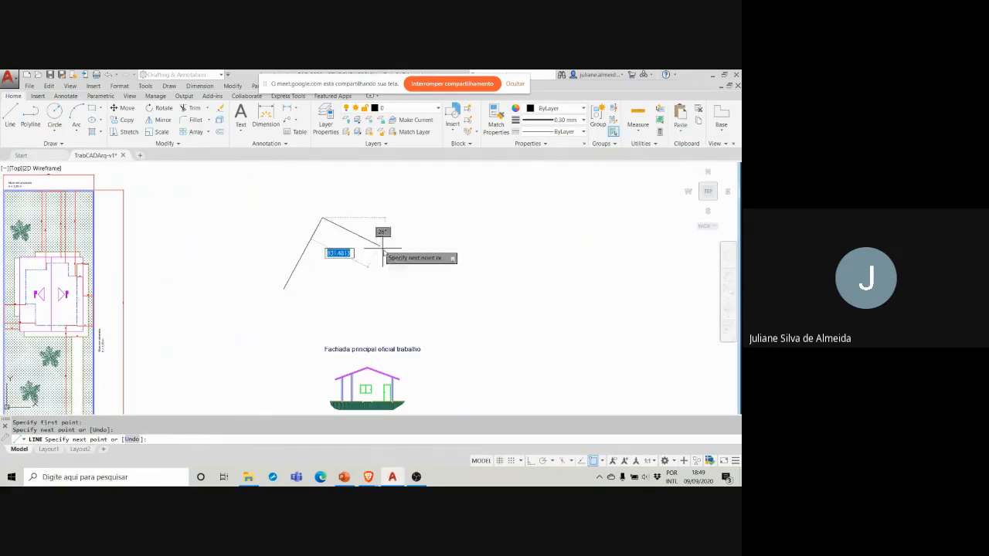
left_click(394, 265)
left_click(454, 256)
left_click(413, 219)
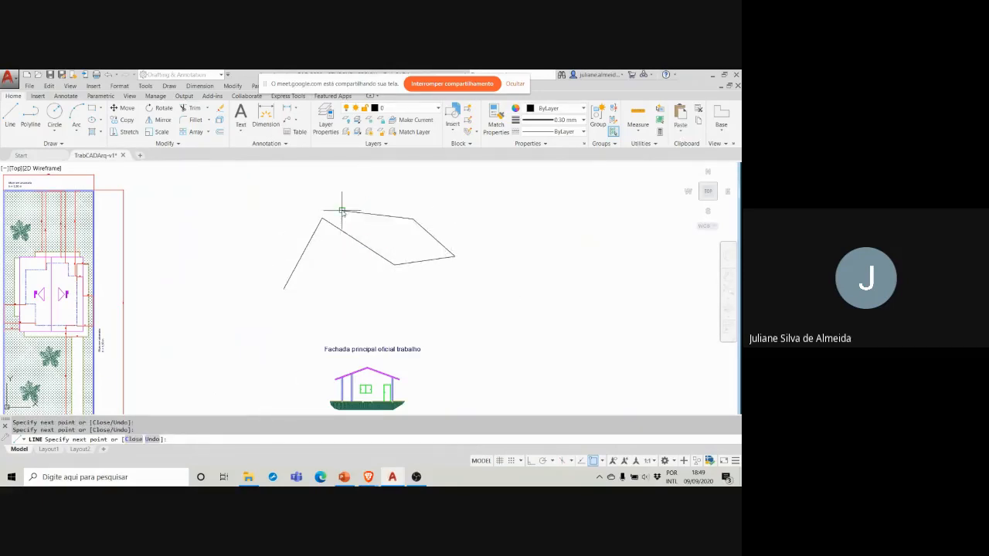
left_click(342, 210)
key("Escape")
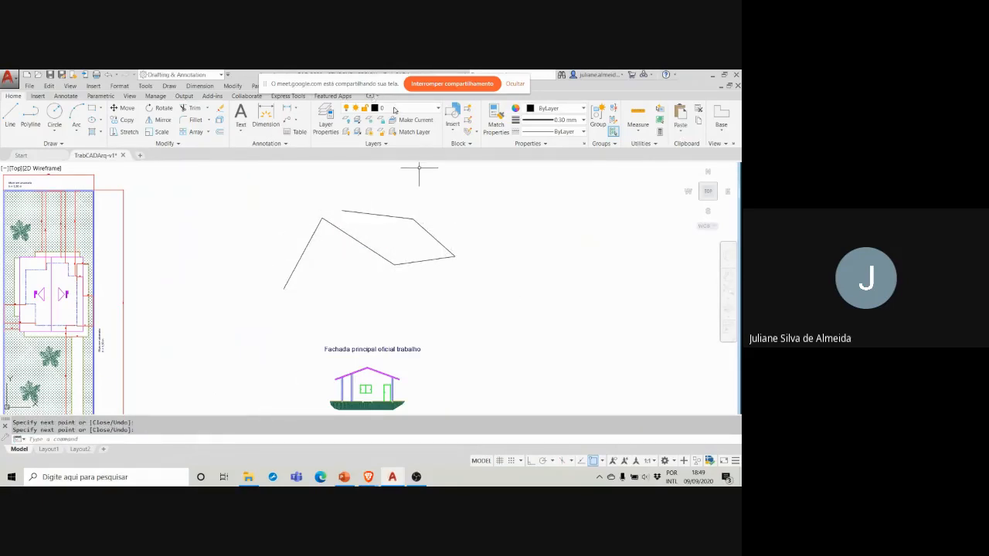
Step: Create a new layer named TesteScreencast in the layer properties
left_click(478, 289)
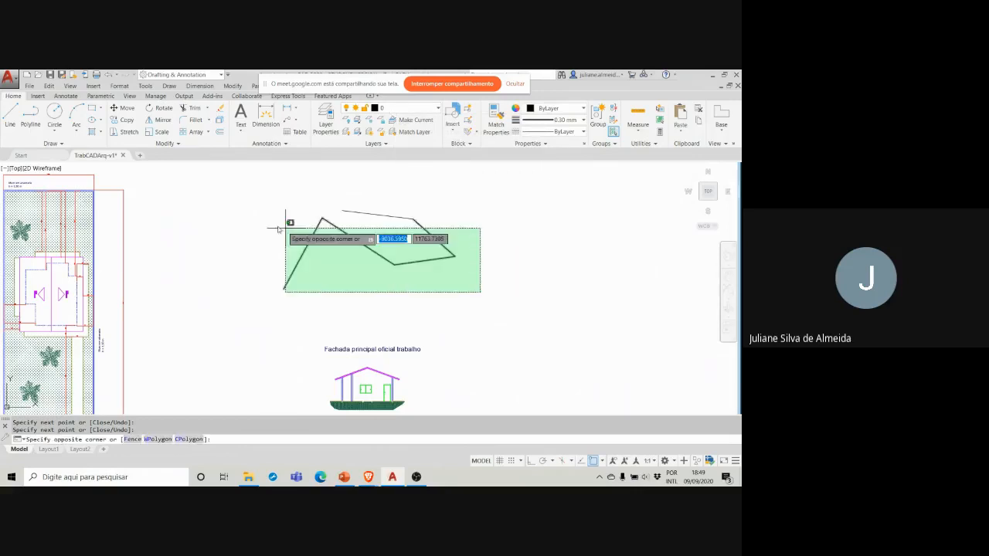
left_click(245, 204)
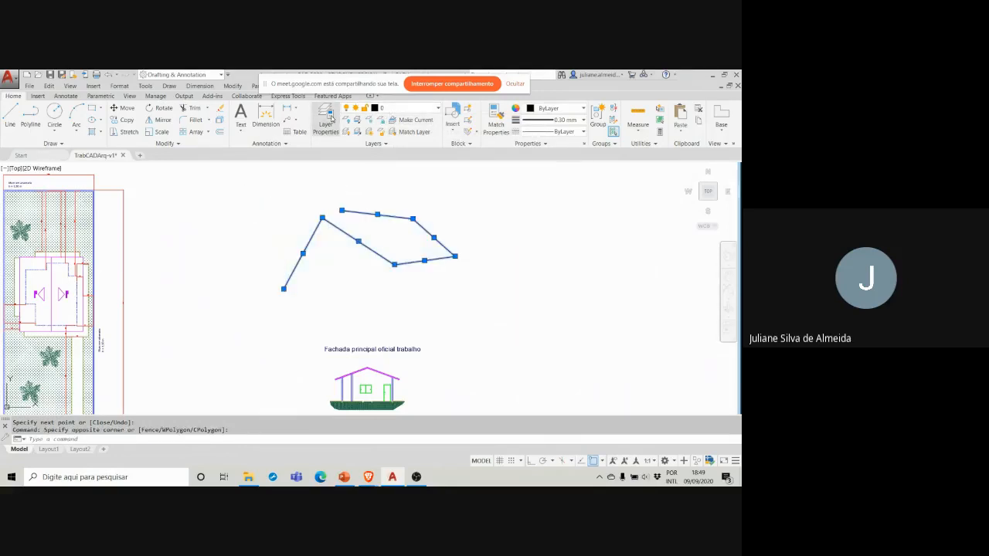
left_click(327, 120)
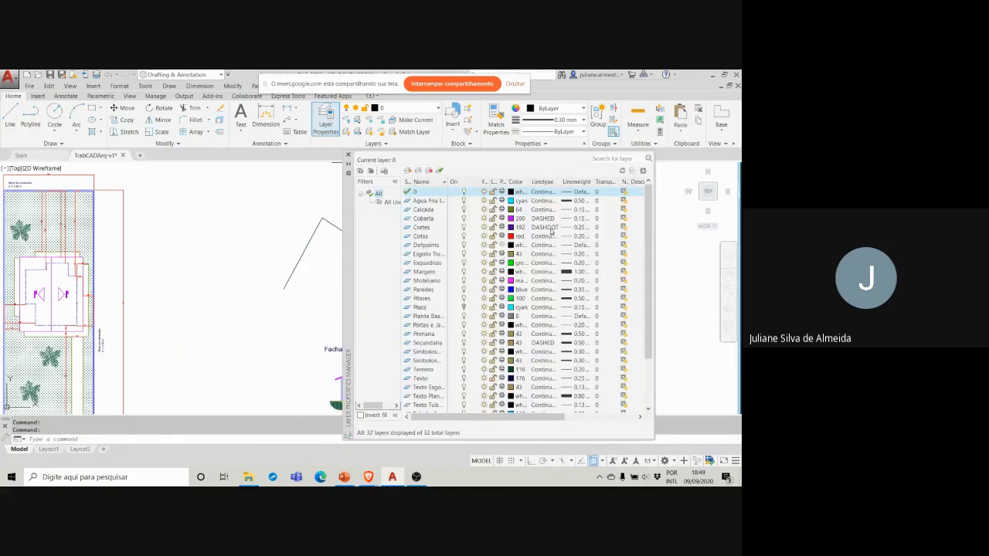
scroll(544, 219, "down", 3)
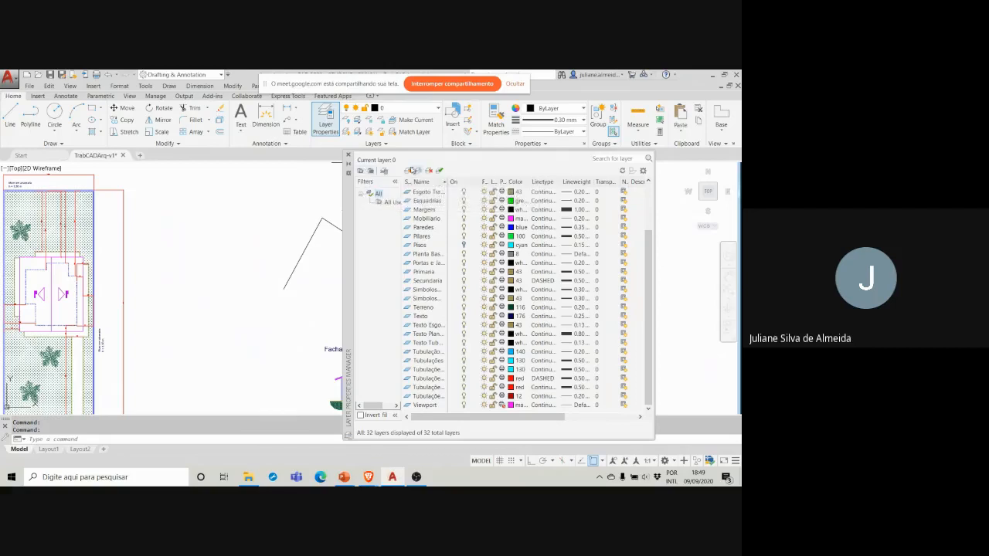
left_click(408, 171)
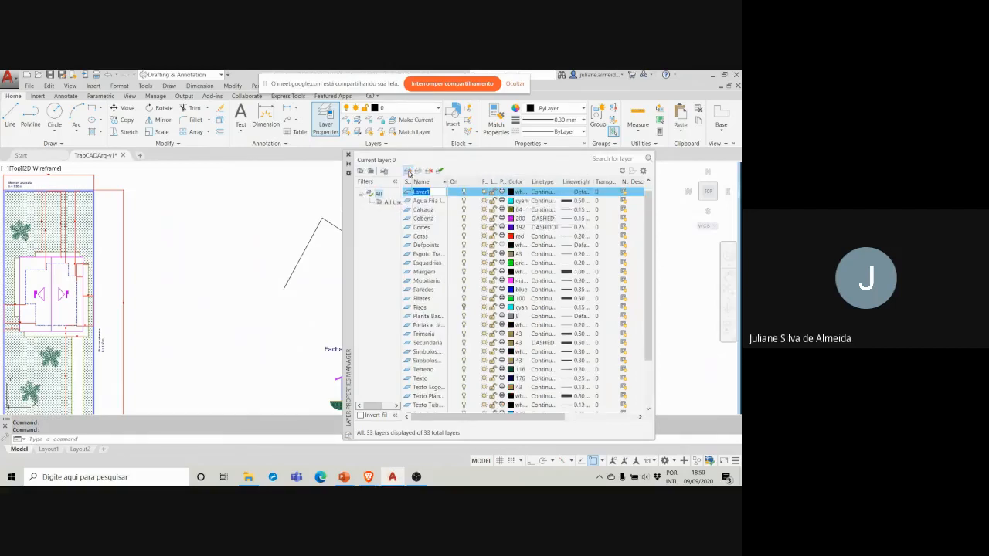
key("BackSpace")
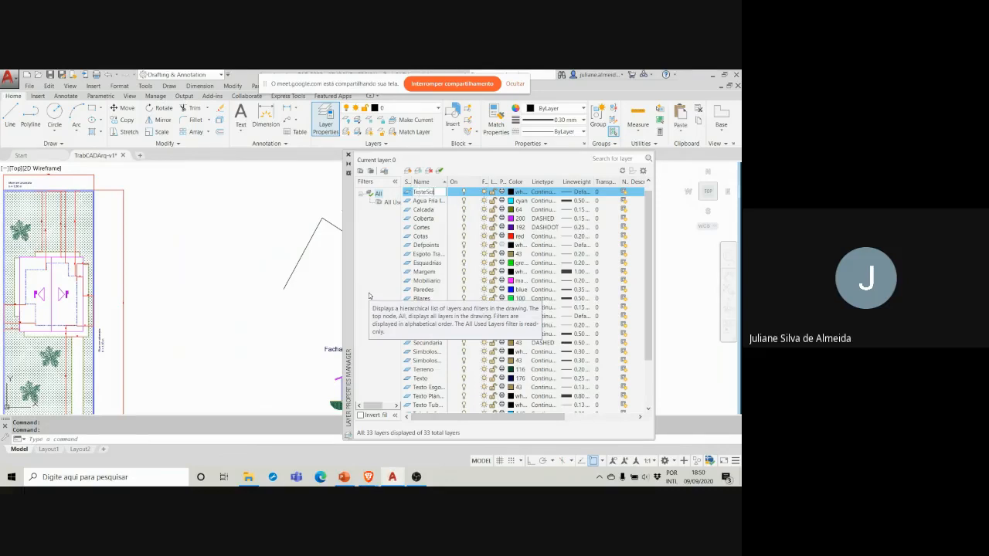
key("Return")
Step: Set the TesteScreencast layer's color to index 212 and close the layer properties
left_click(516, 192)
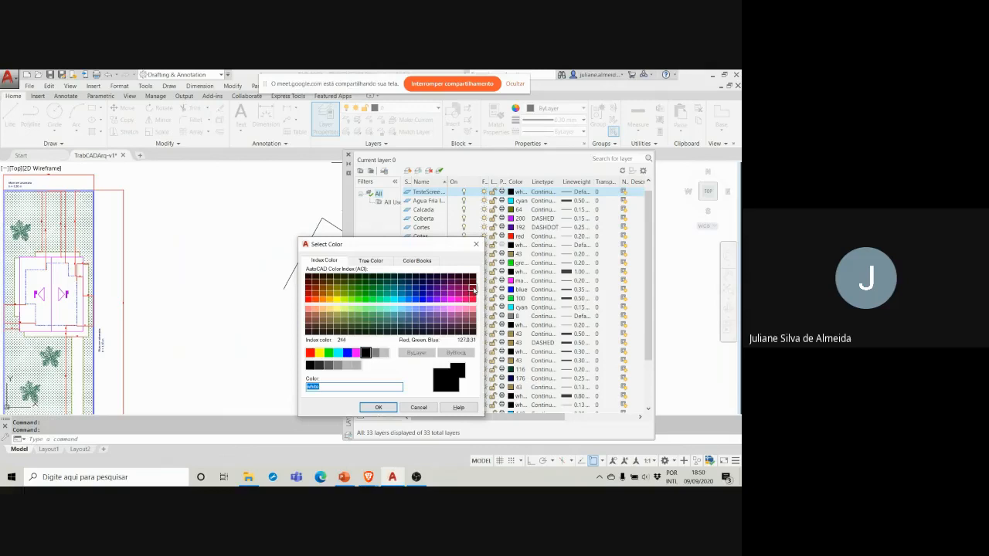
left_click(473, 289)
left_click(473, 295)
left_click(455, 295)
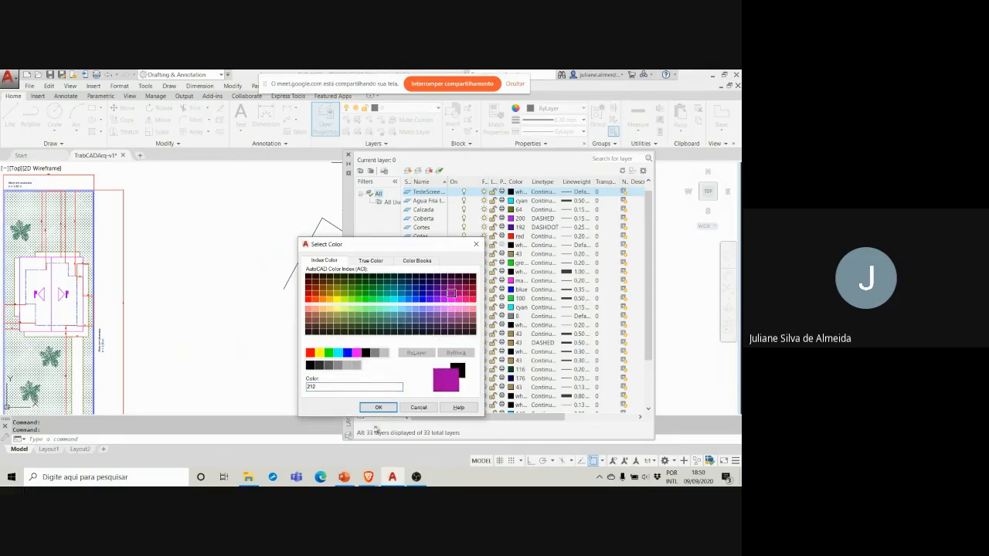
left_click(378, 407)
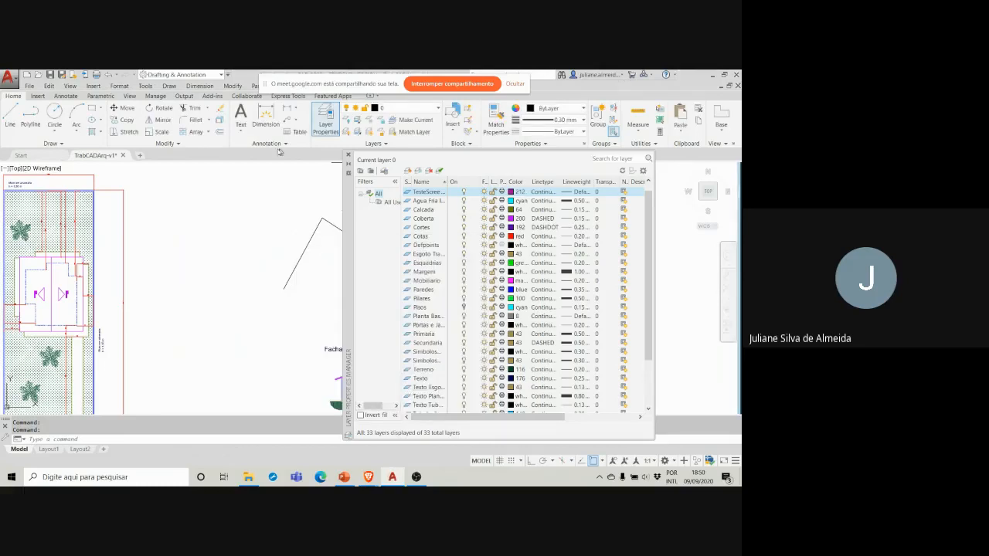
left_click(347, 156)
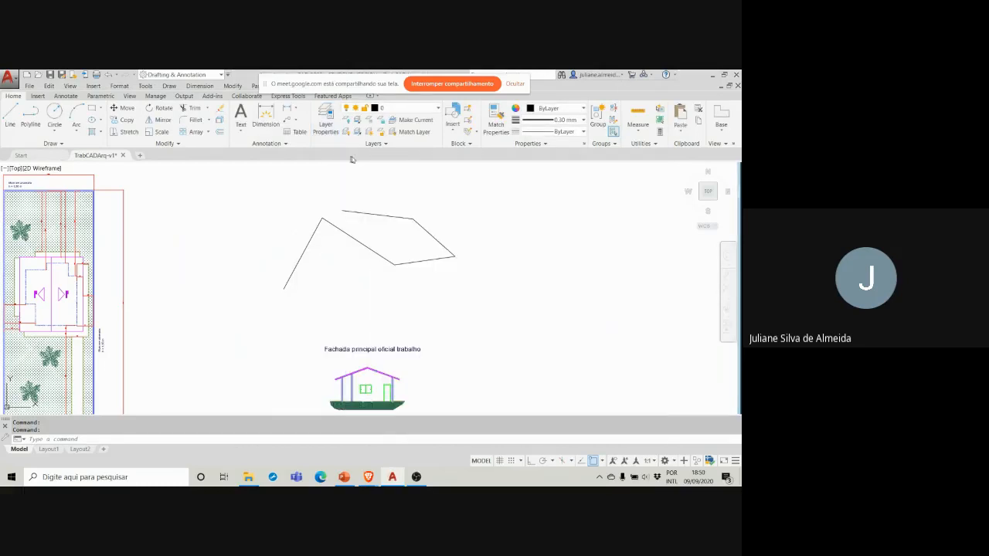
Step: Assign the five loose line segments above the main facade to the TesteScreencast layer and clear the selection
left_click(463, 284)
left_click(250, 187)
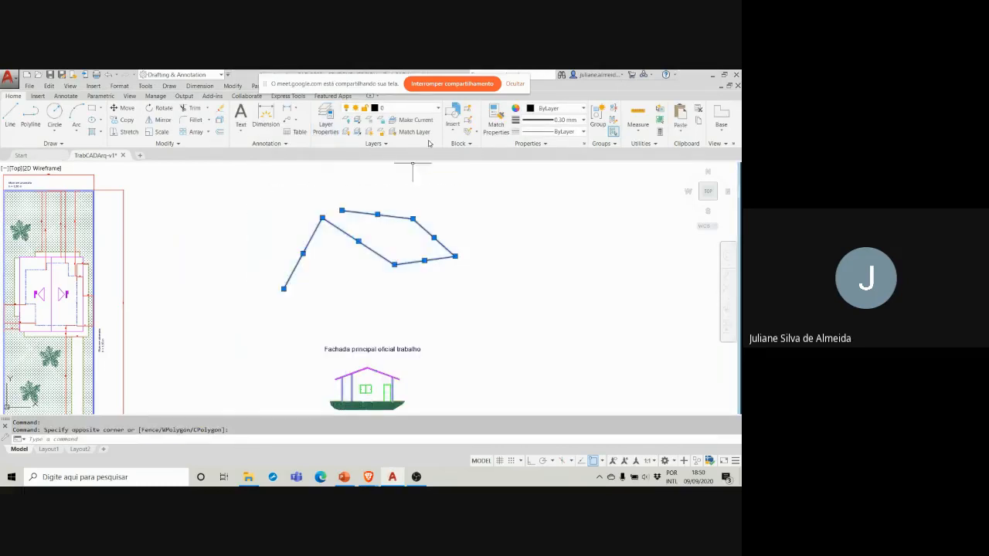
left_click(422, 110)
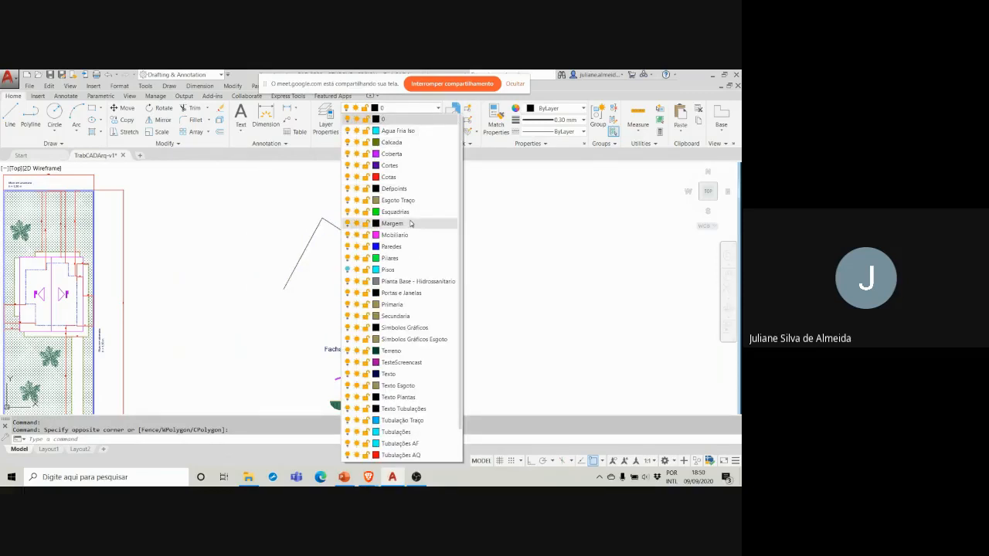
scroll(410, 223, "down", 1)
left_click(418, 331)
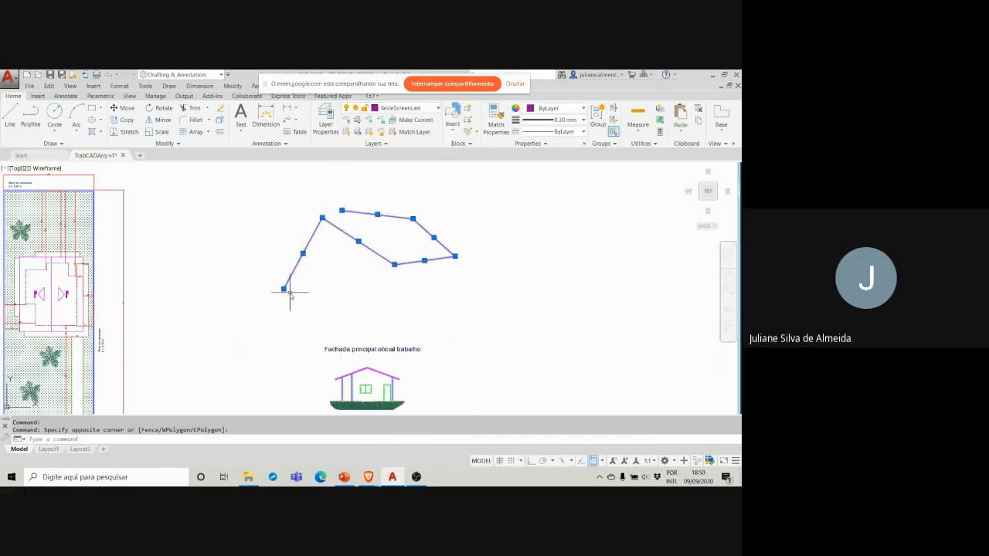
key("Escape")
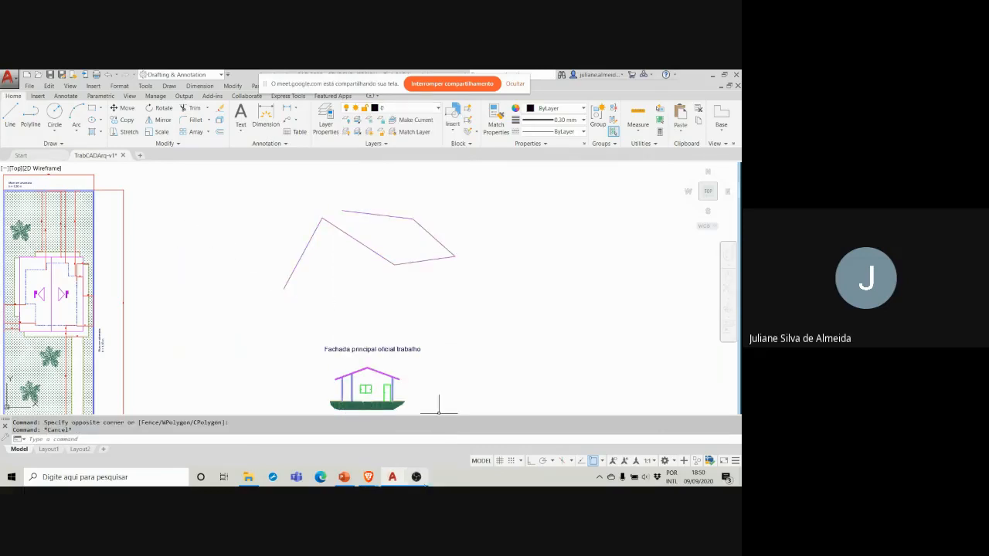
Step: Switch to OBS and stop the screencast recording, with a brief look at the recent files in File Explorer
left_click(421, 480)
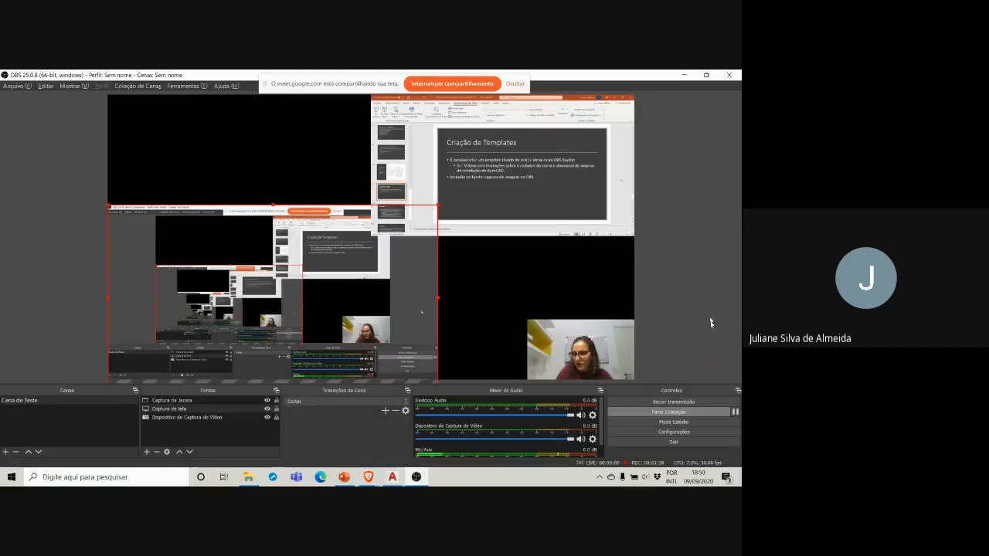
left_click(696, 413)
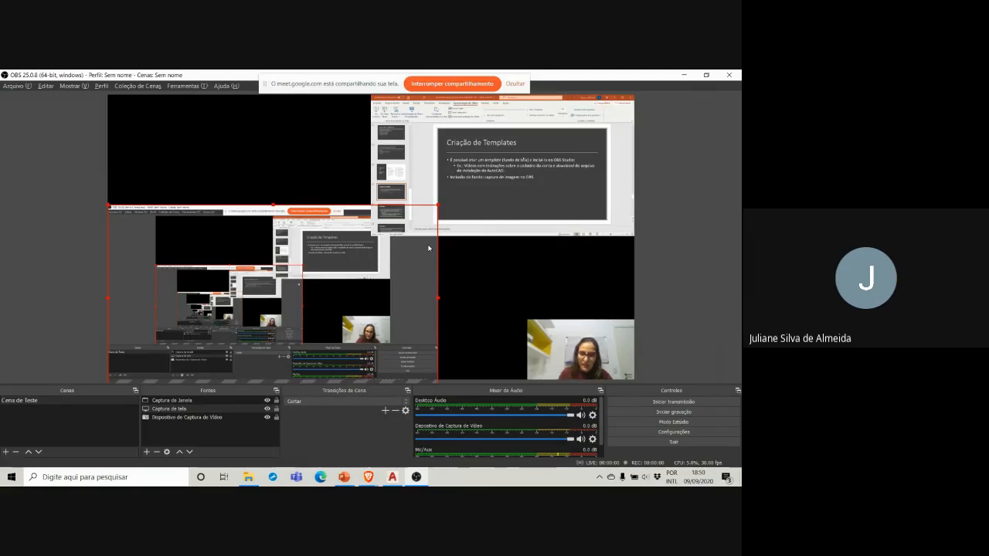
left_click(248, 478)
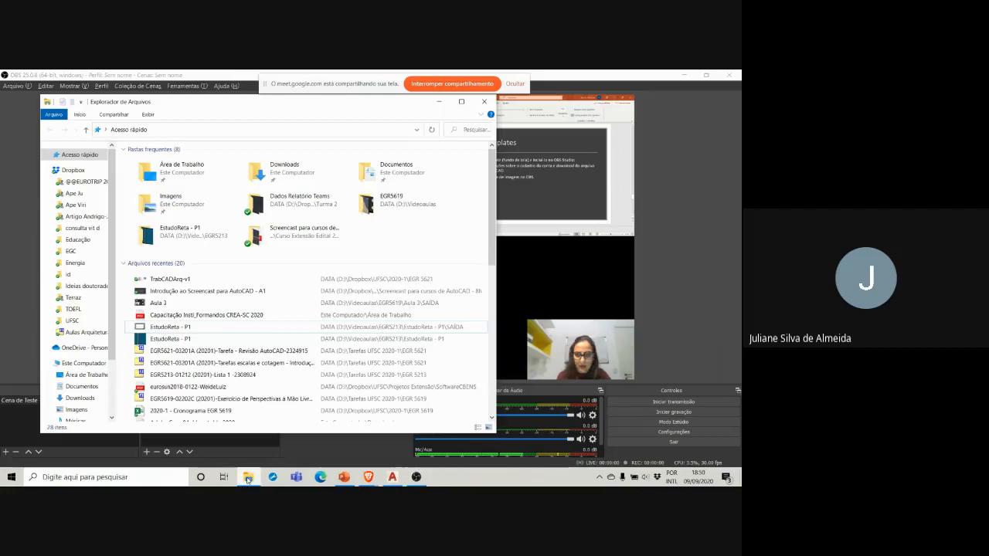
left_click(248, 478)
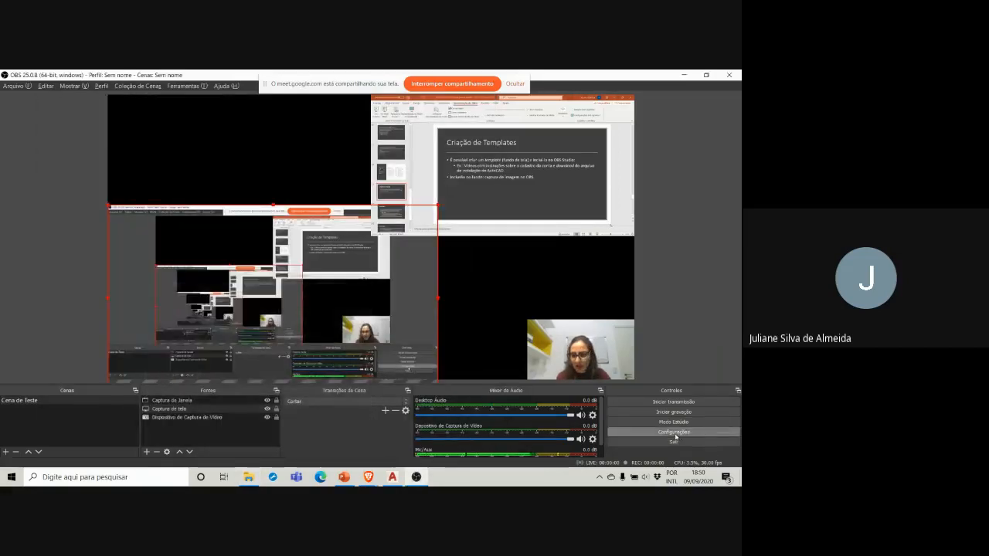
Step: Review the General, Output, Video and Audio settings in OBS and close the settings dialog
left_click(674, 432)
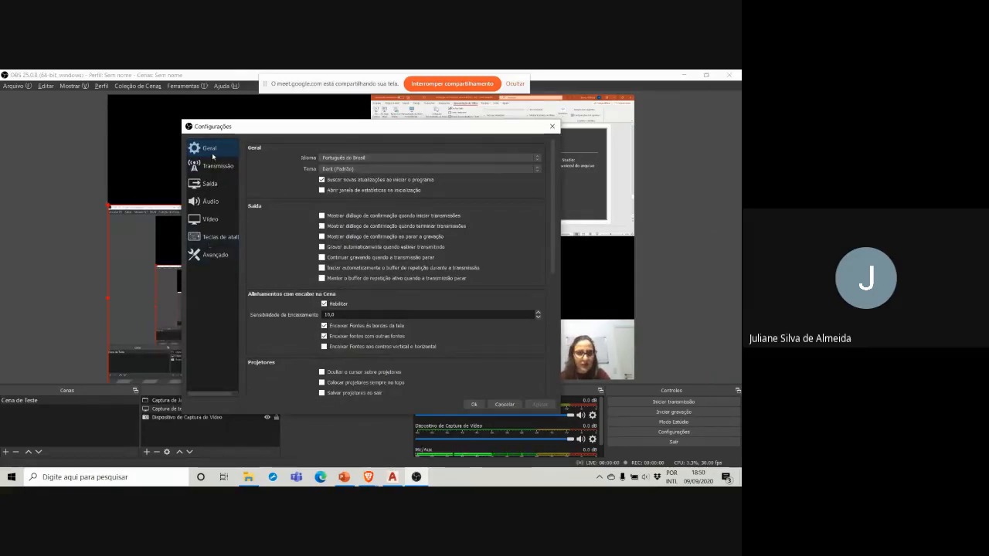
scroll(388, 183, "down", 5)
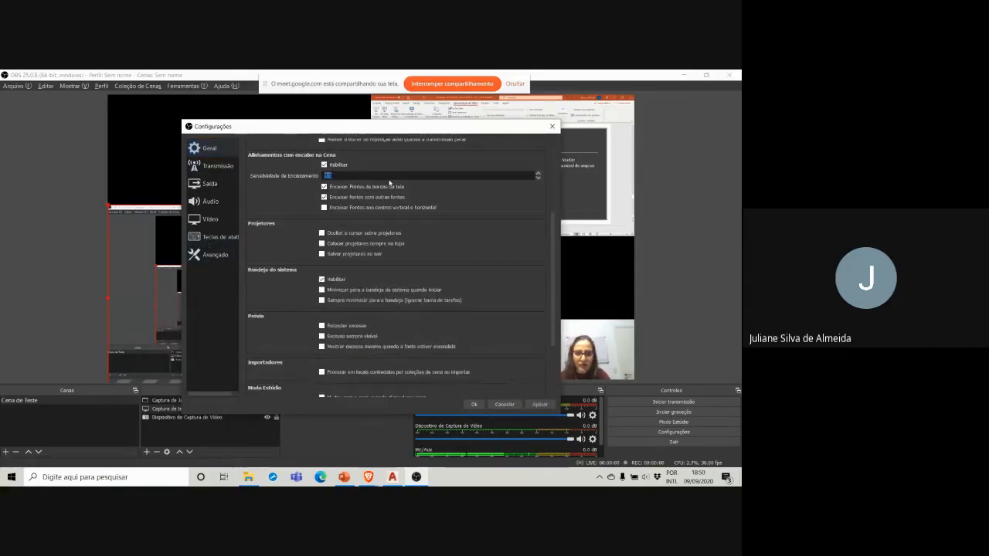
left_click(213, 183)
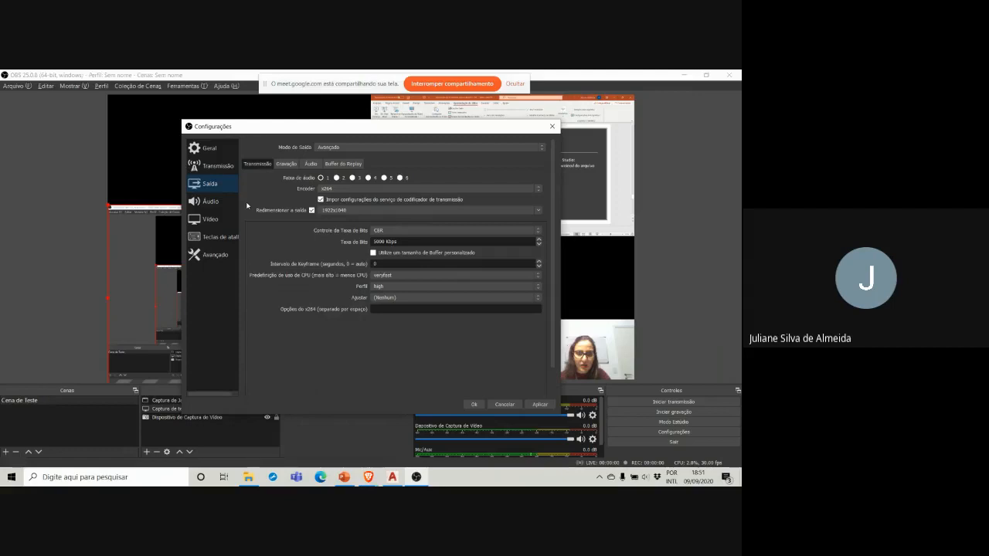
left_click(194, 221)
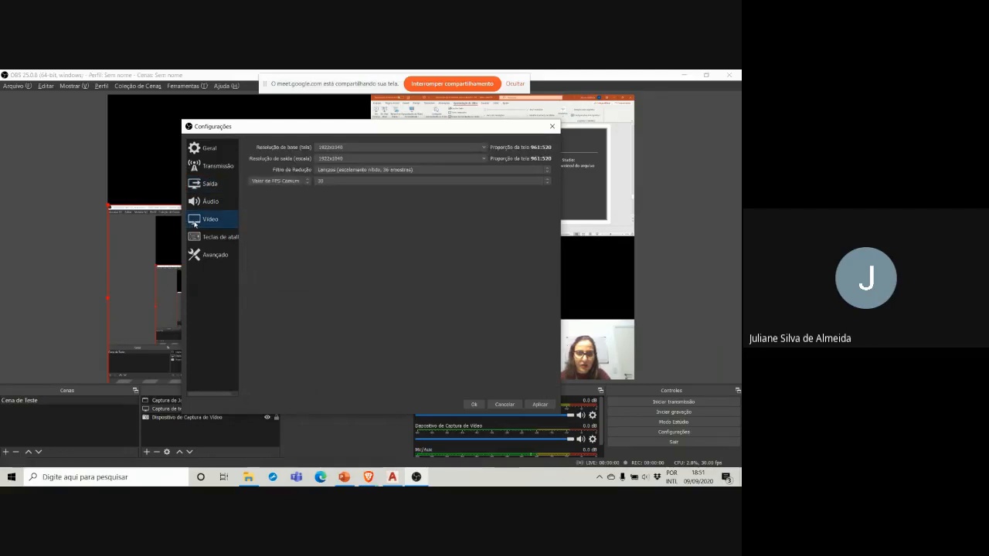
left_click(201, 202)
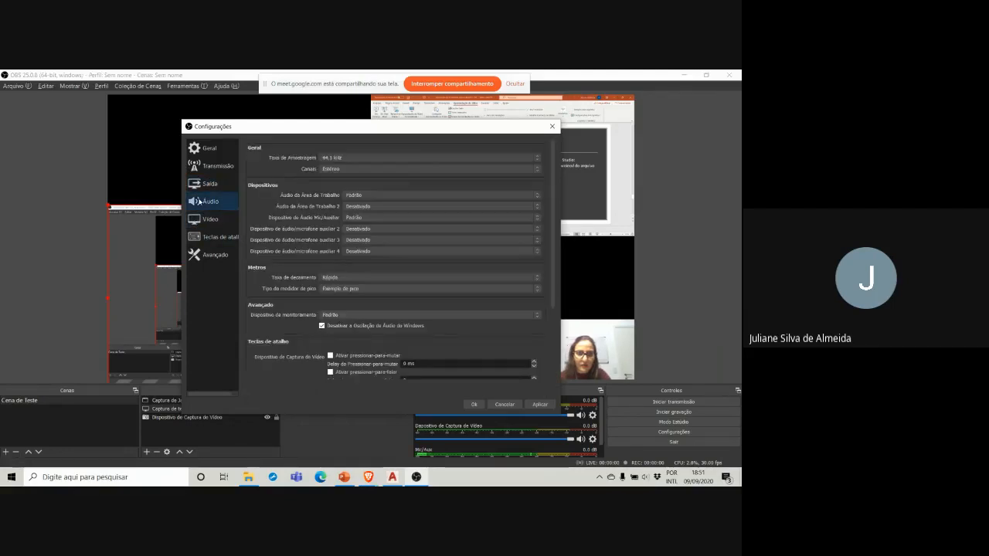
left_click(202, 186)
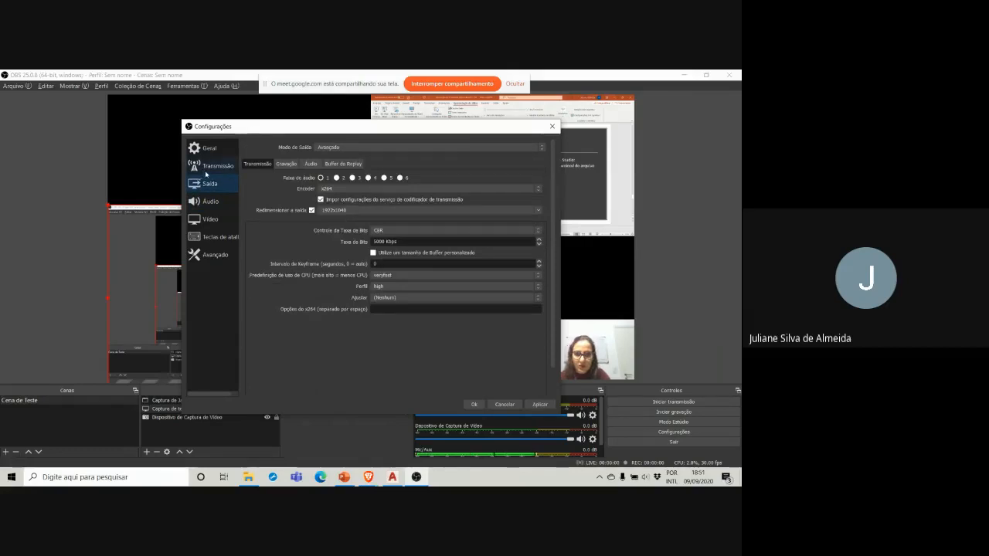
left_click(205, 151)
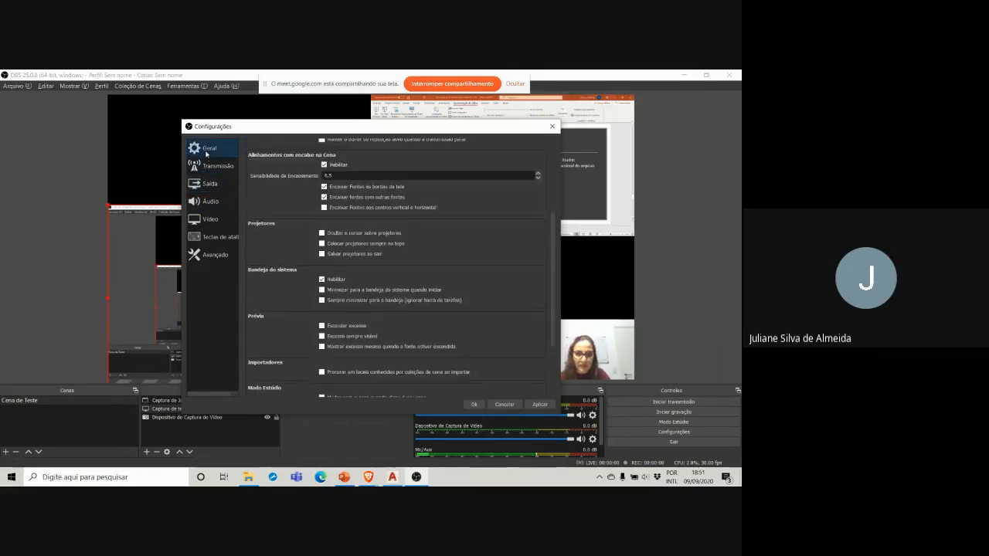
double_click(329, 177)
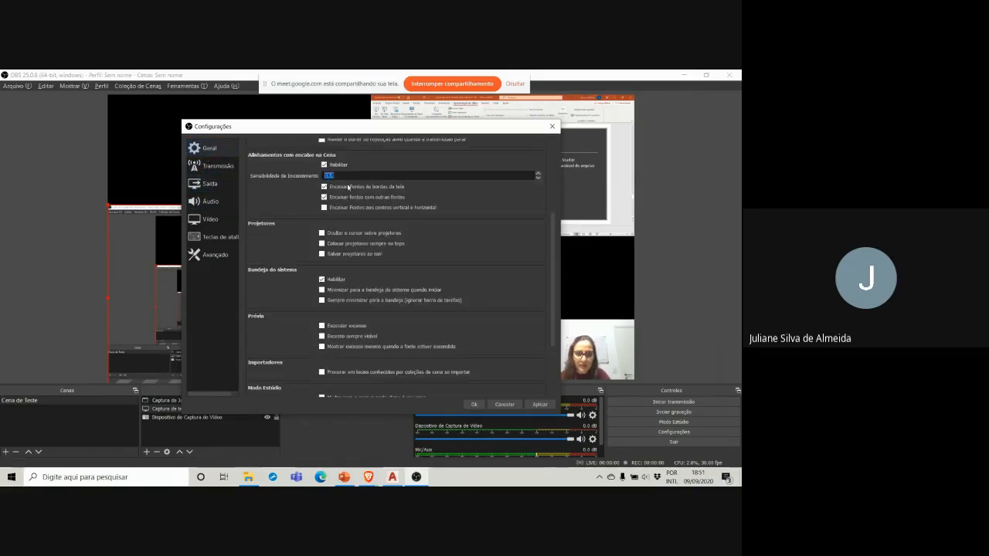
scroll(348, 187, "down", 1)
scroll(348, 187, "down", 3)
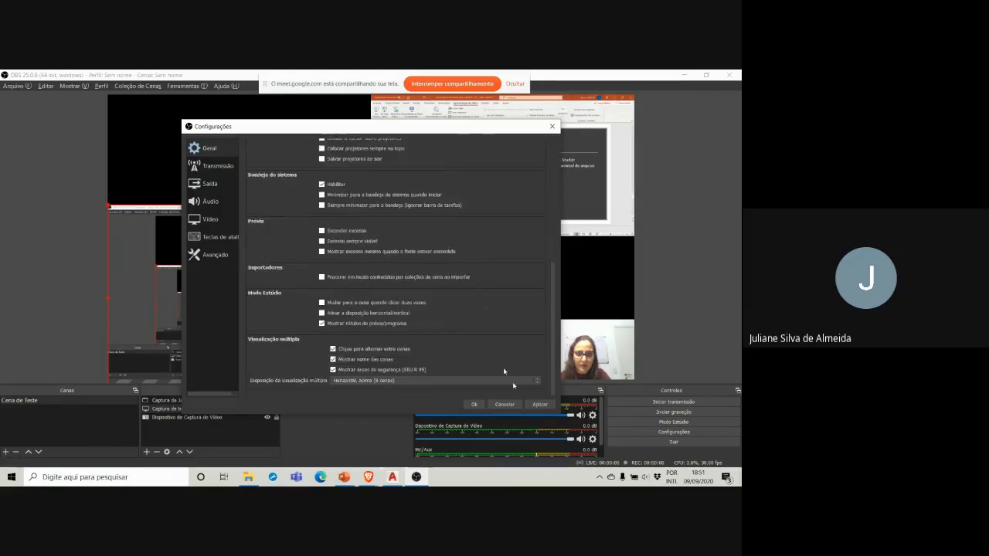
left_click(474, 404)
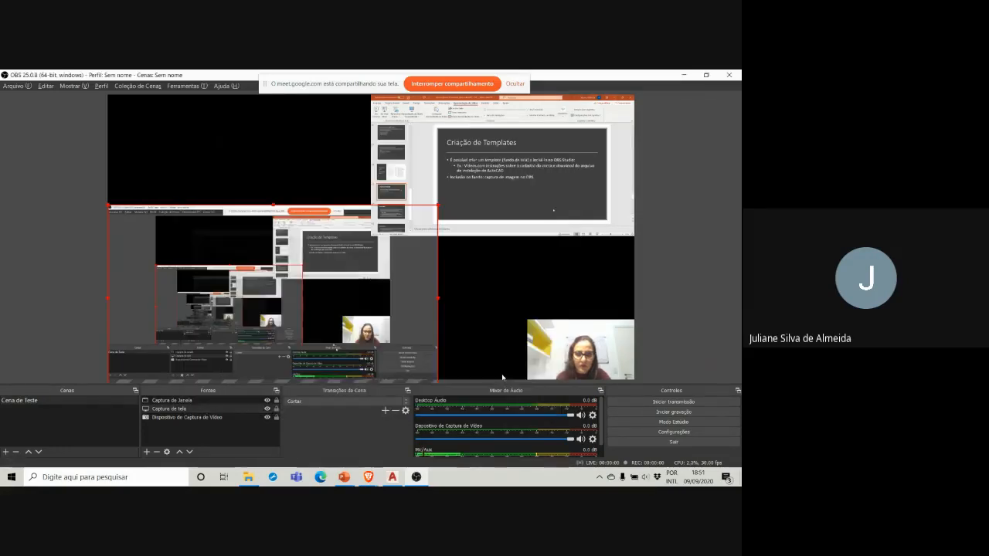
Step: Reopen the OBS settings and examine the General and Advanced options, including the recording file name format
left_click(660, 433)
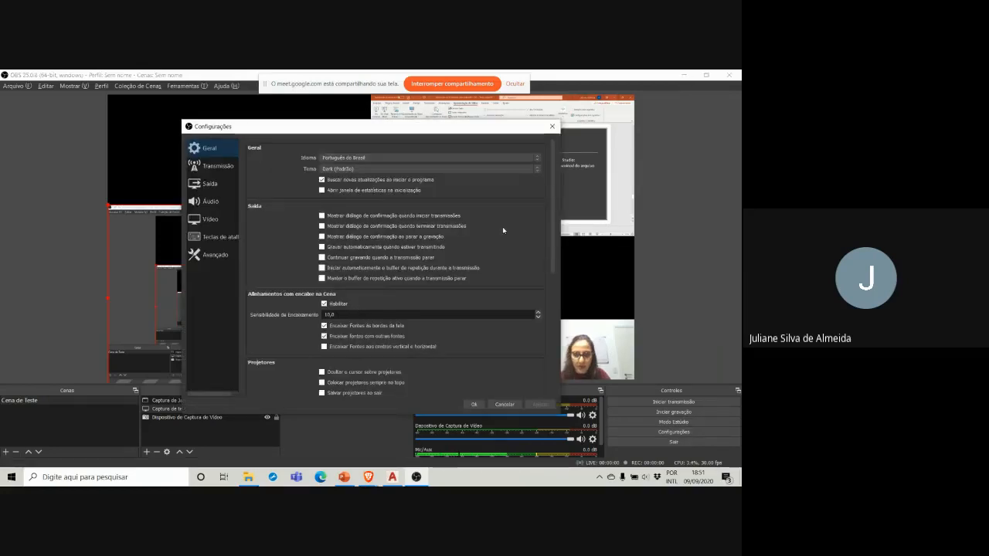
scroll(503, 228, "down", 3)
scroll(502, 230, "down", 2)
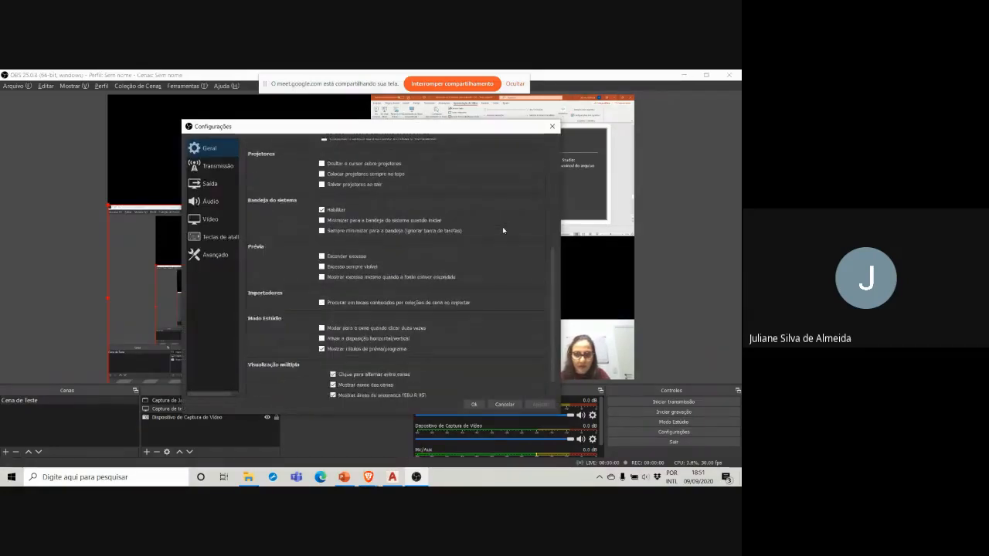
scroll(502, 231, "up", 5)
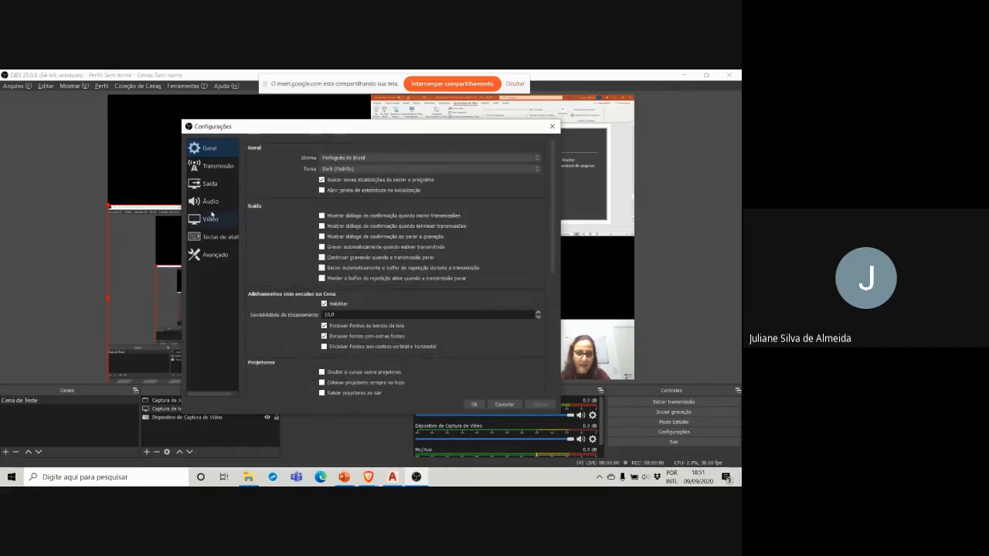
left_click(210, 255)
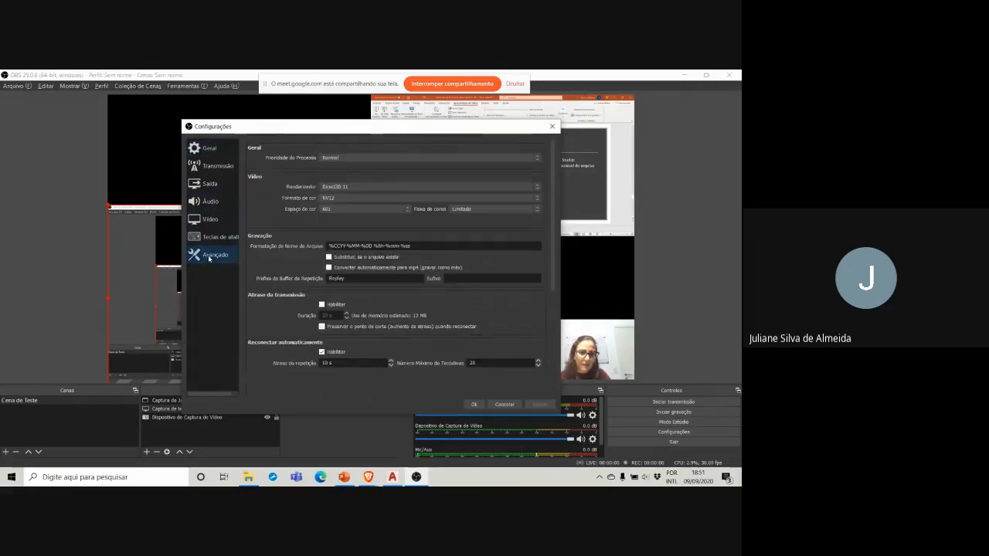
scroll(284, 248, "down", 3)
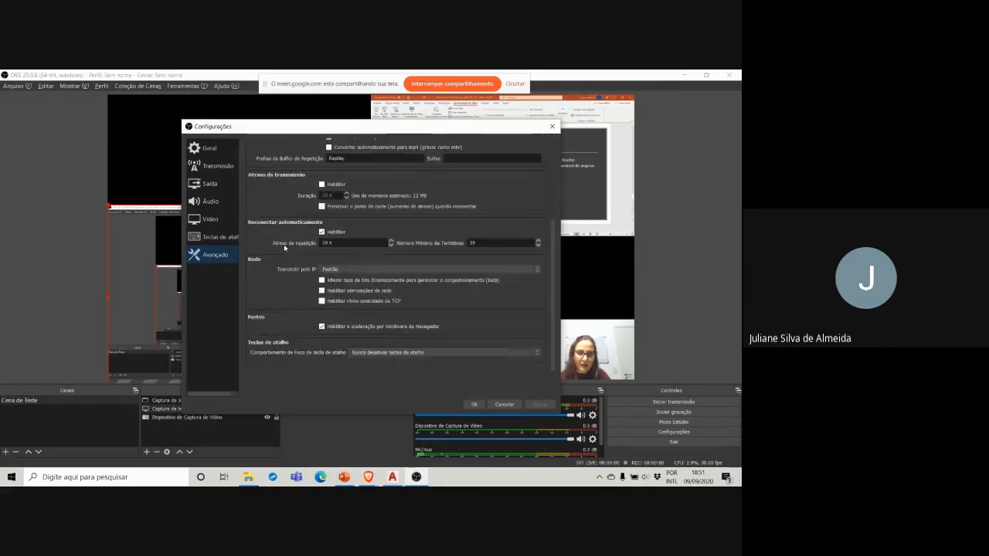
scroll(284, 248, "up", 1)
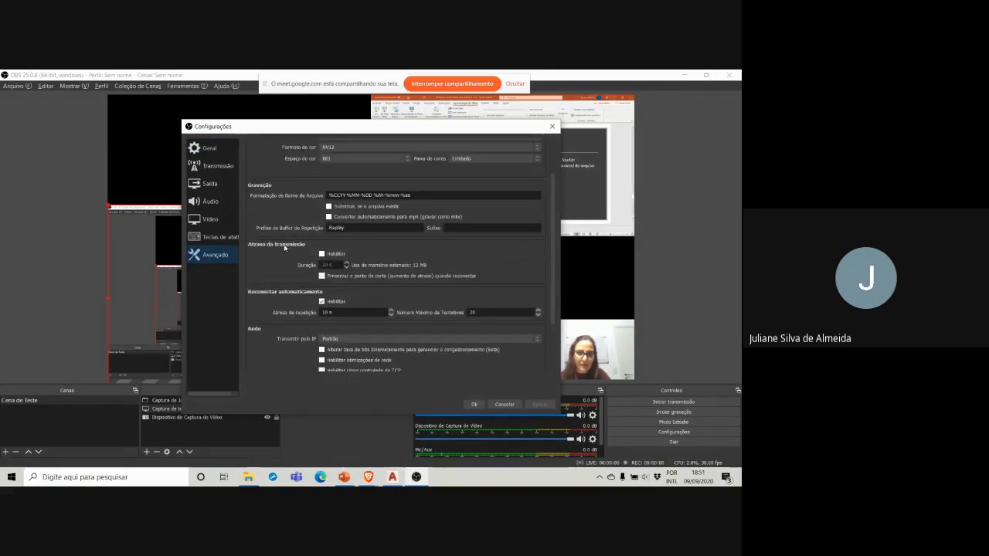
scroll(283, 246, "up", 2)
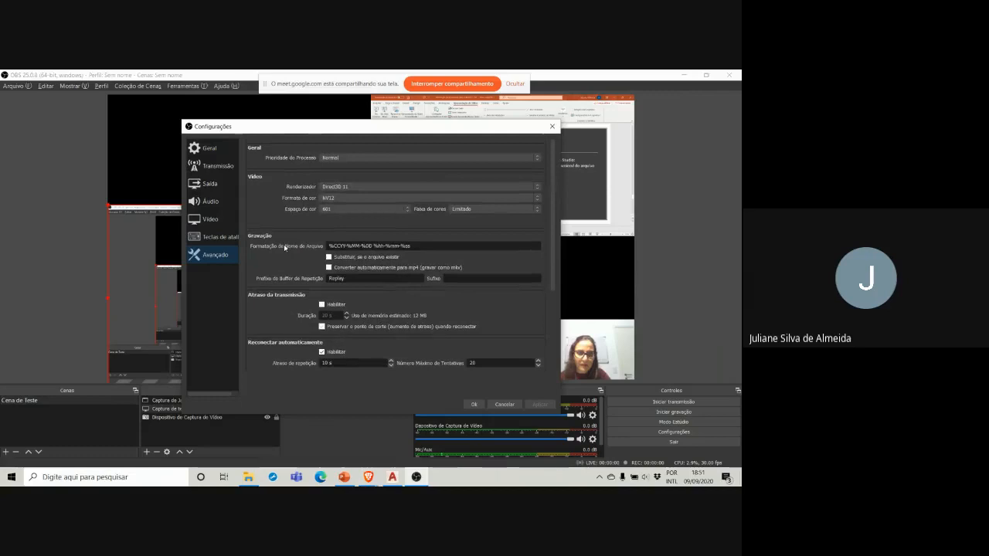
Step: Check the video resolution and frame rate settings and look through the audio device options
left_click(211, 220)
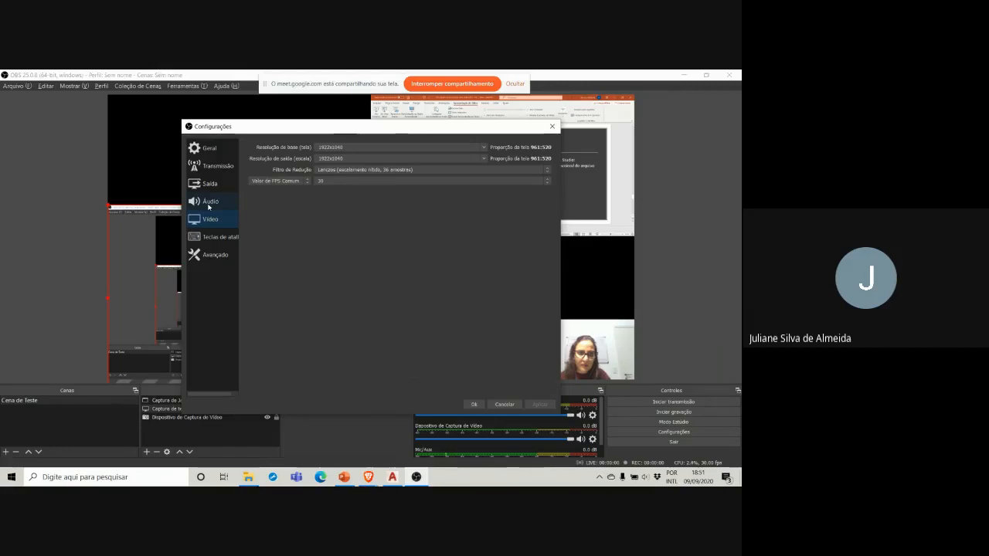
left_click(209, 202)
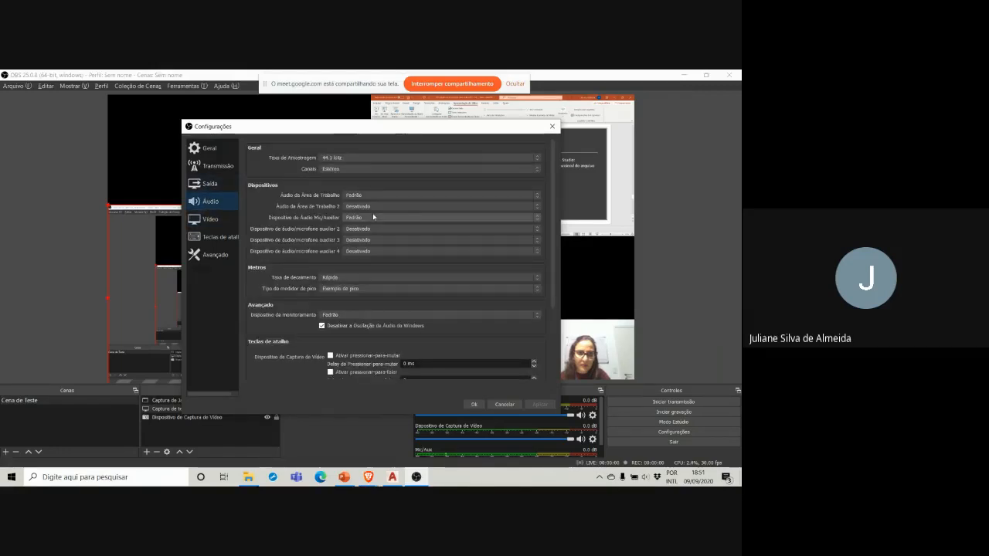
scroll(374, 217, "down", 1)
scroll(372, 215, "up", 1)
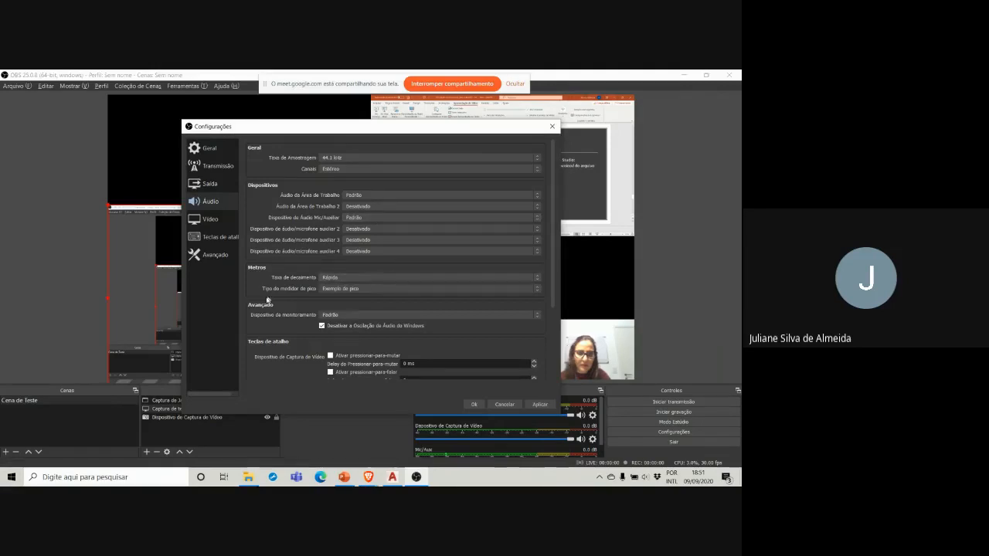
scroll(251, 292, "down", 2)
scroll(252, 292, "up", 2)
Step: Examine the recording output settings and browse the DATA (D:) drive from the recording path without choosing a folder
left_click(204, 184)
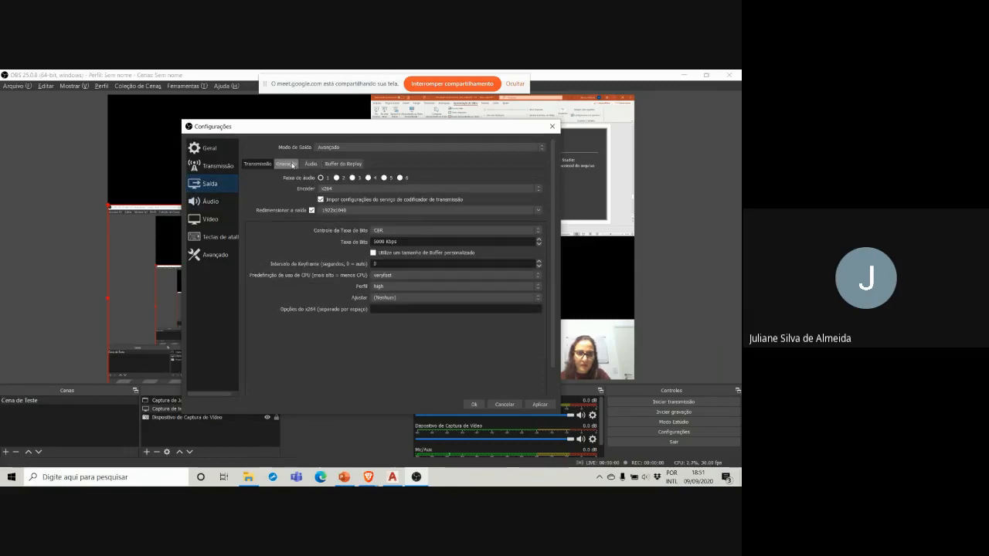
left_click(292, 165)
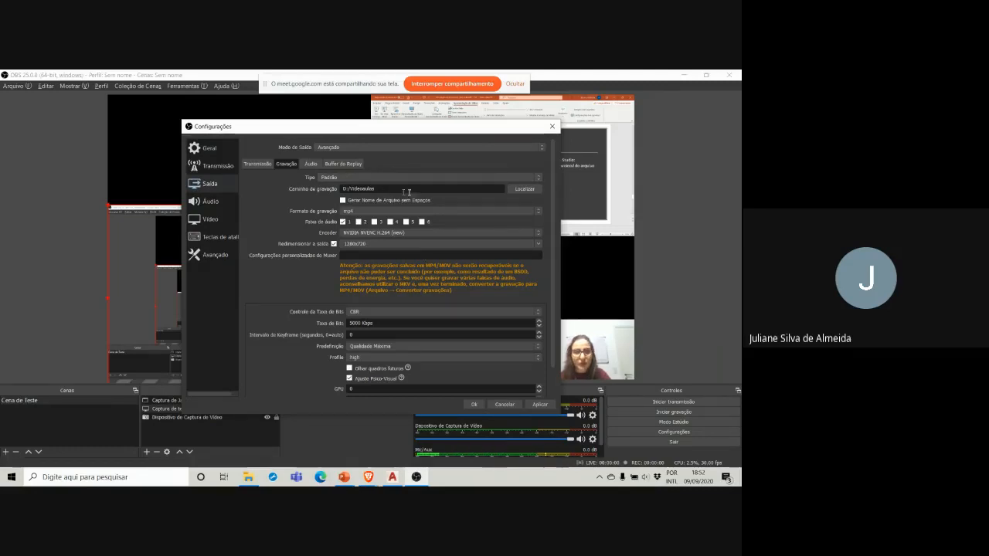
left_click(525, 190)
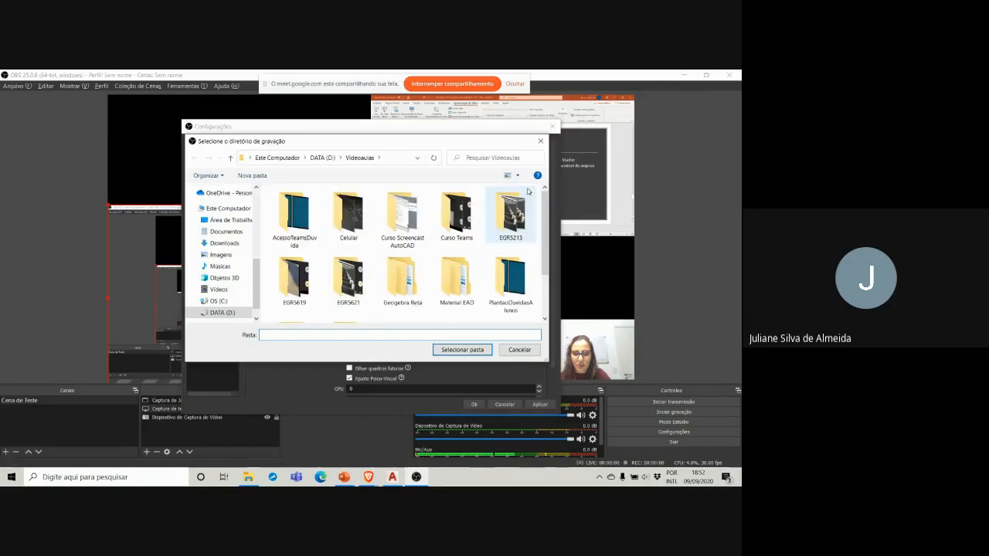
left_click(320, 158)
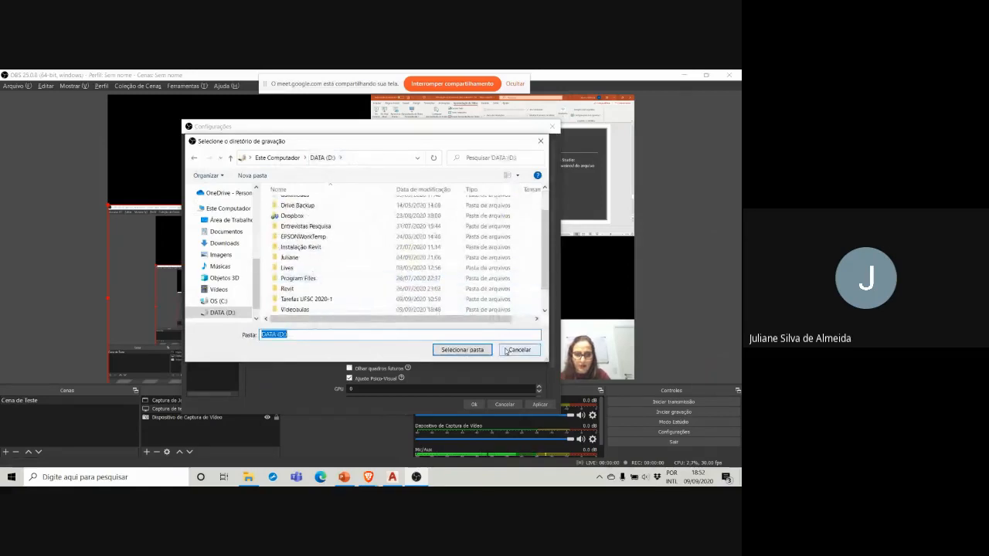
left_click(519, 350)
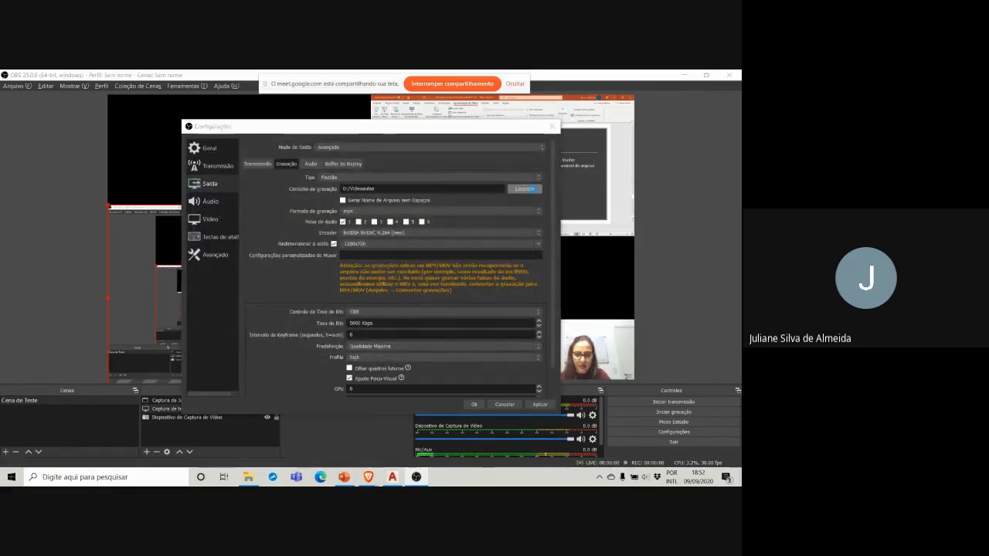
Step: Look through the subfolders of the Videoaulas recording folder and close the OBS settings without saving changes
left_click(524, 189)
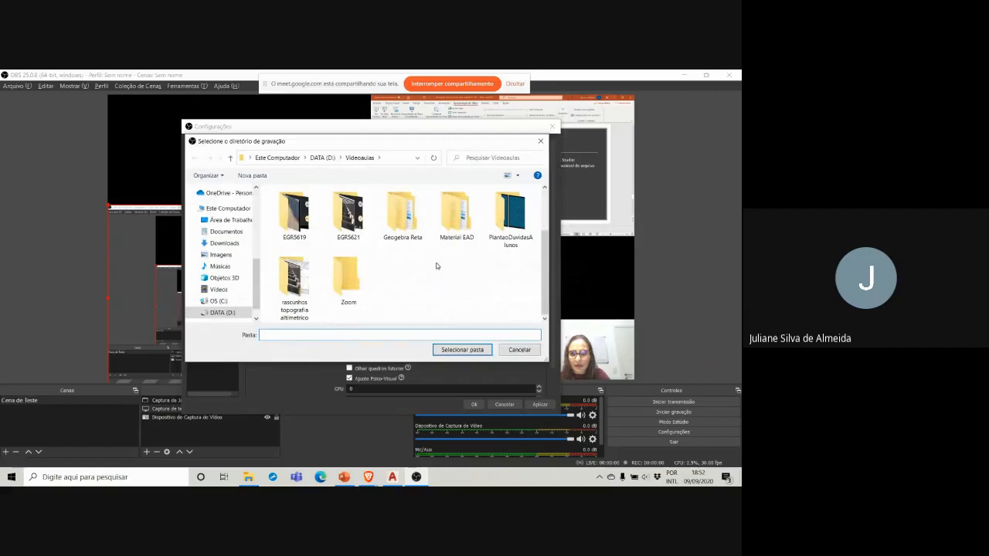
scroll(436, 266, "up", 1)
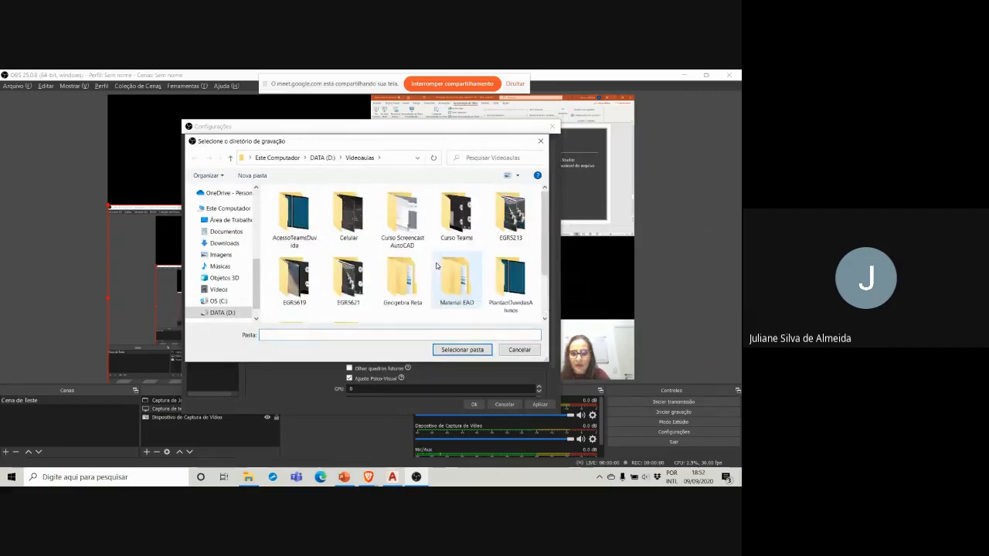
scroll(436, 266, "down", 1)
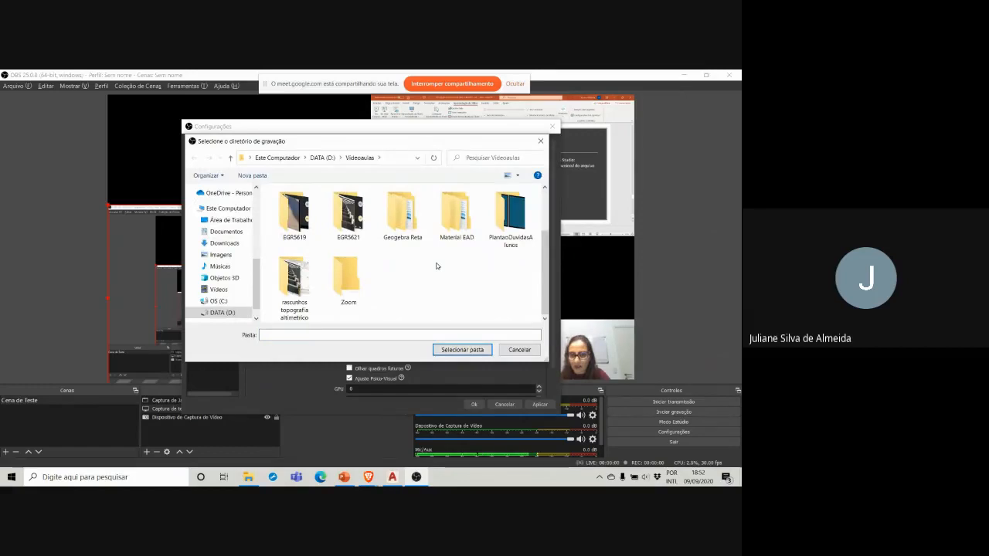
scroll(435, 266, "up", 1)
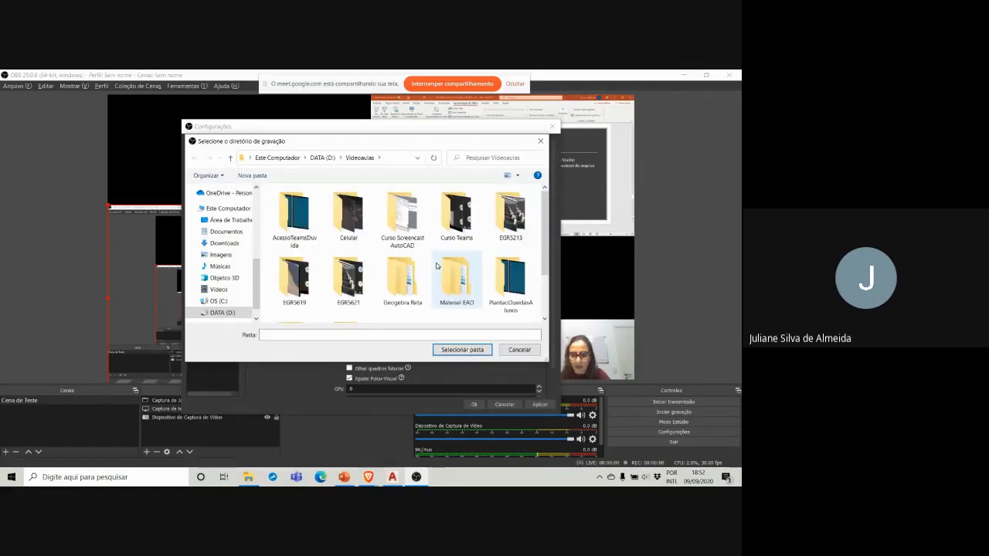
scroll(436, 266, "down", 1)
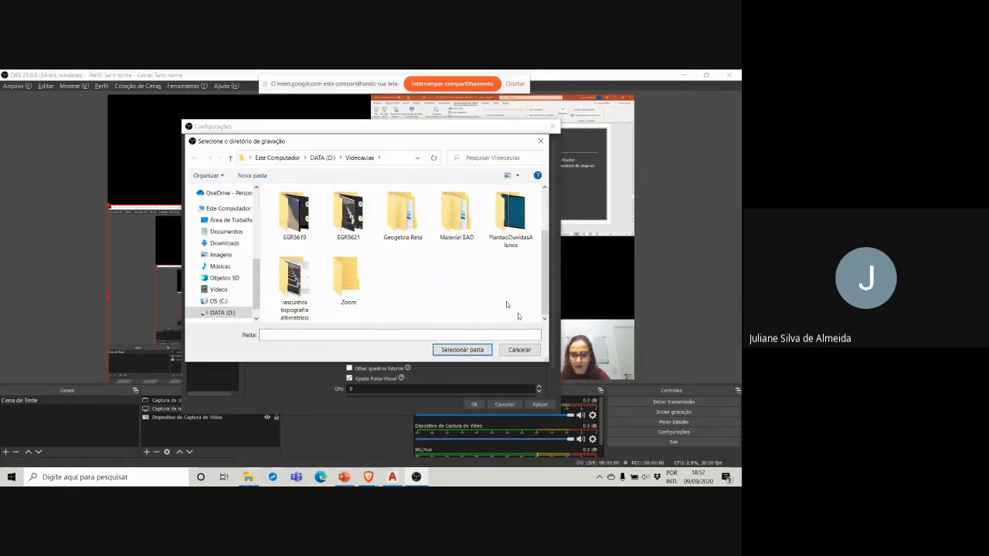
left_click(520, 352)
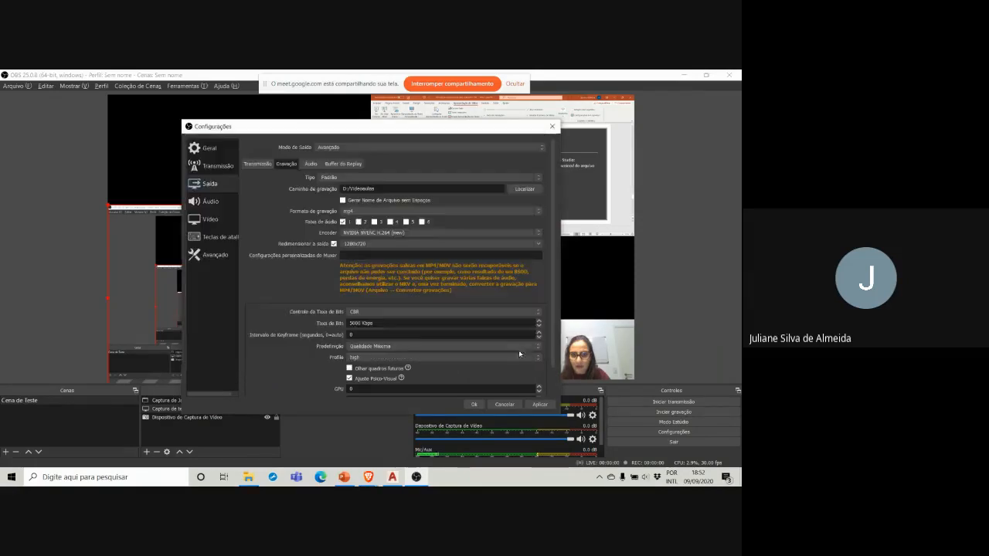
left_click(505, 404)
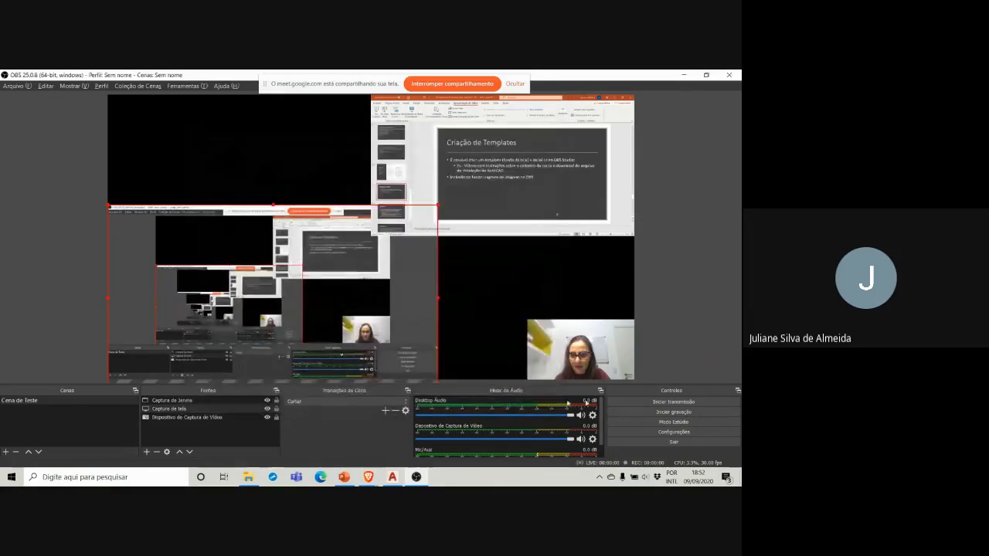
Step: Start a short test recording, show the AutoCAD drawing, and return to OBS to stop the recording
left_click(662, 413)
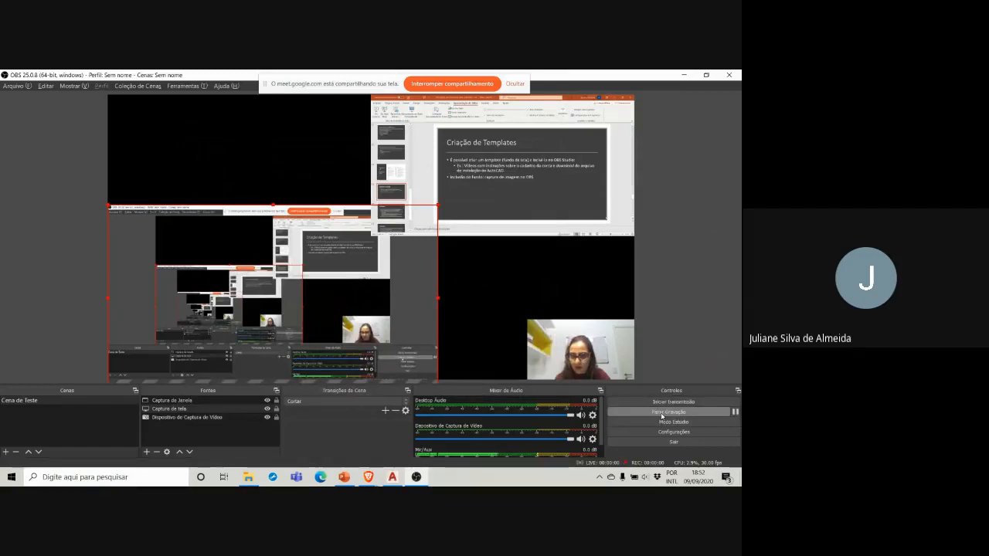
left_click(393, 478)
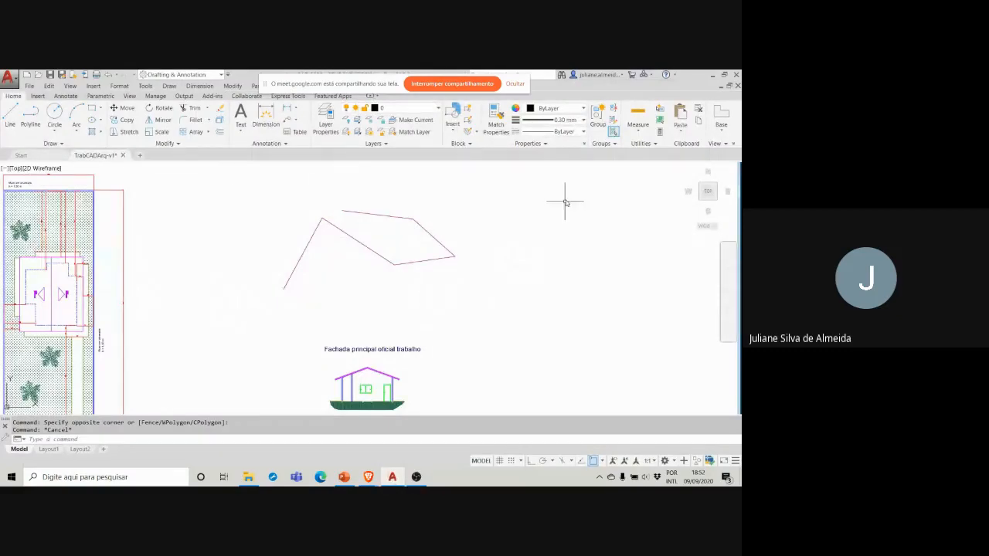
left_click(416, 477)
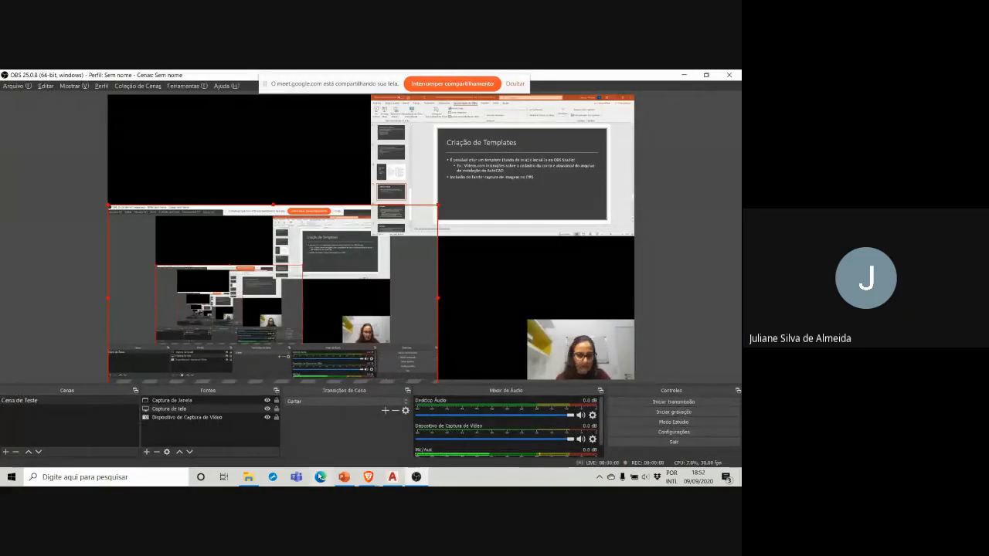
left_click(248, 476)
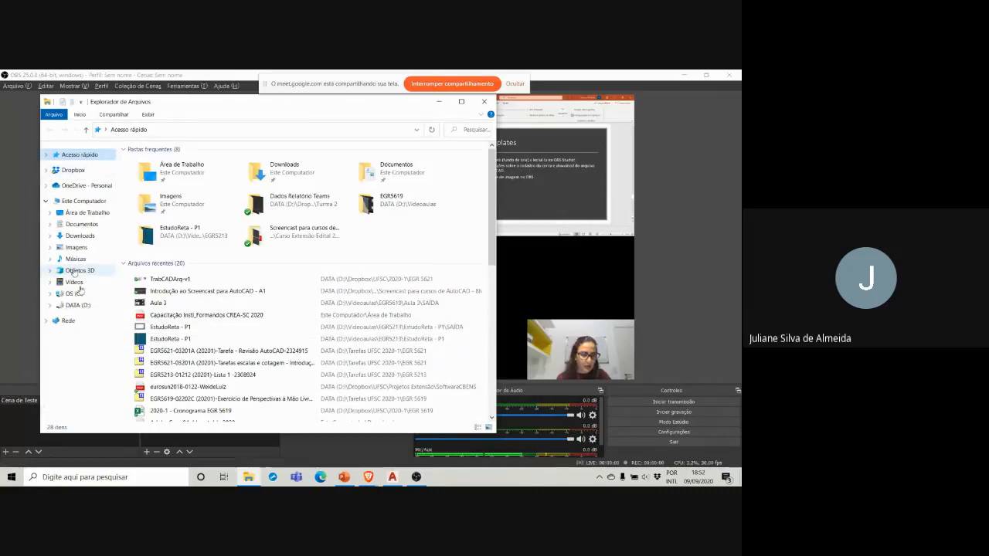
left_click(80, 307)
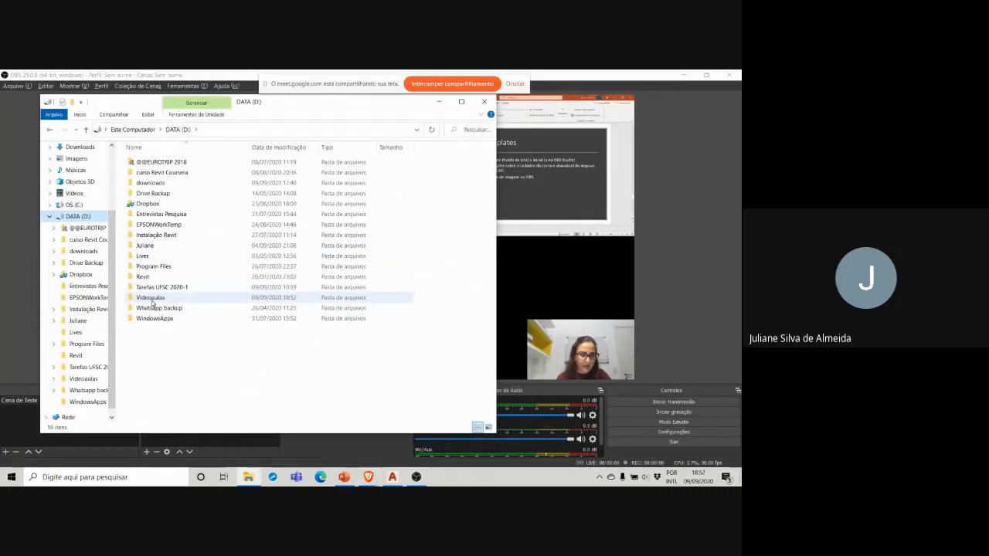
double_click(152, 298)
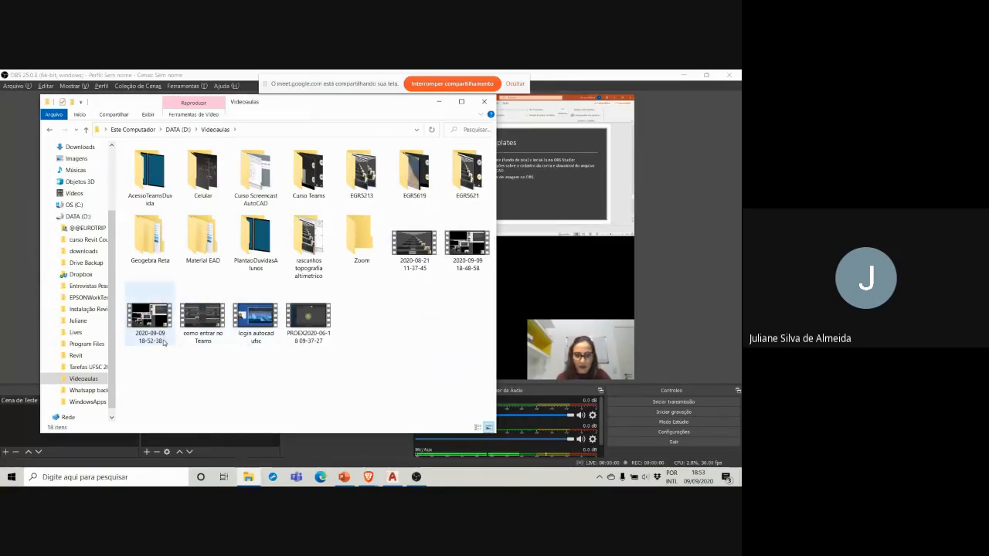
left_click(160, 343)
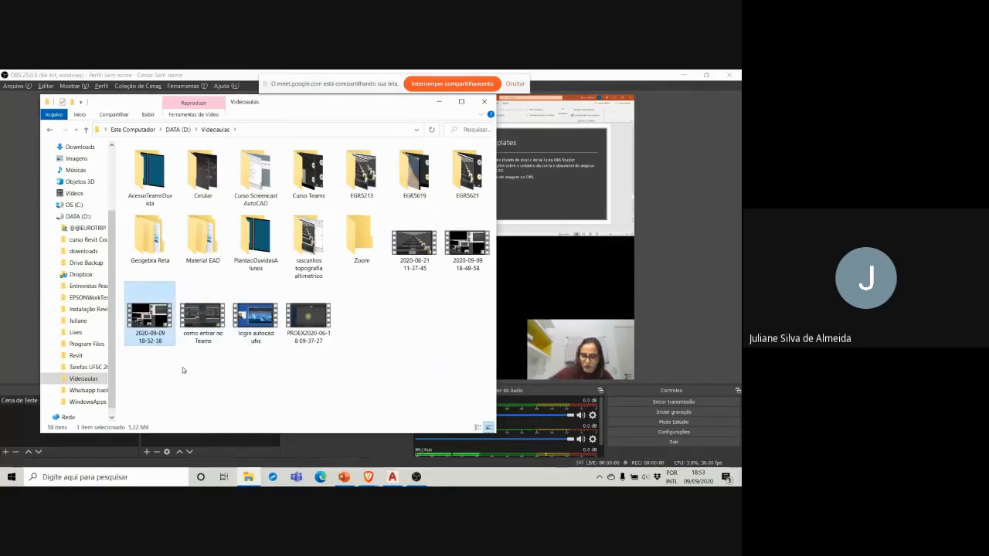
key("Delete")
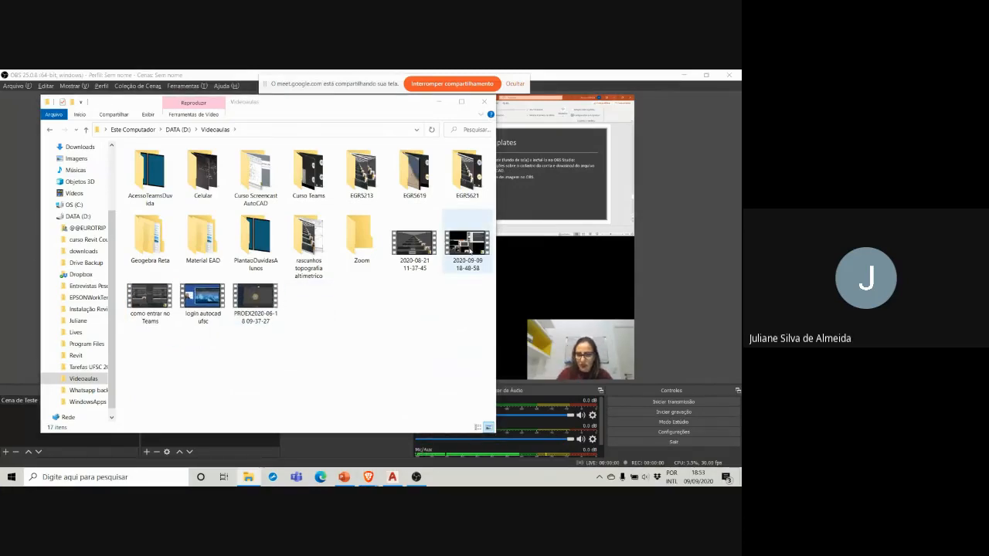
left_click(468, 252)
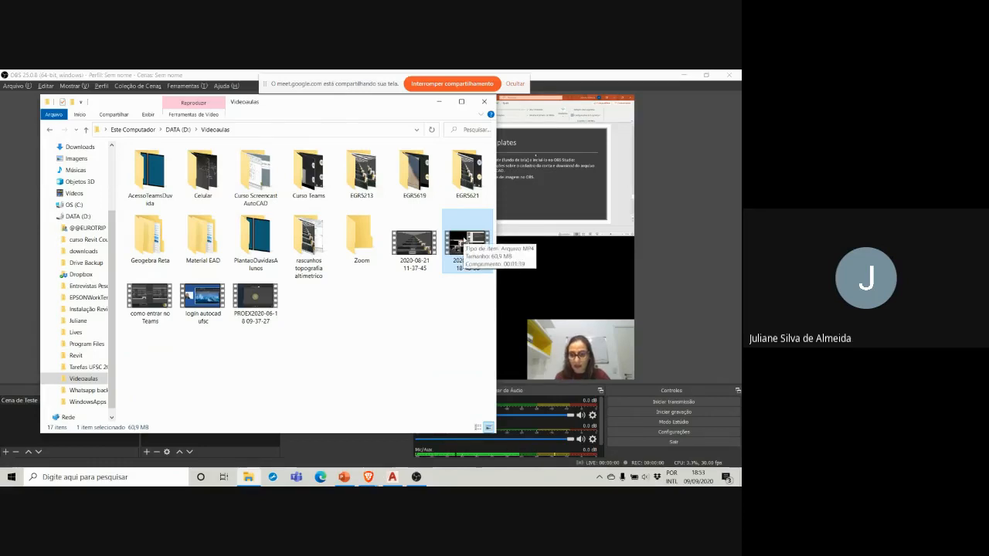
double_click(464, 242)
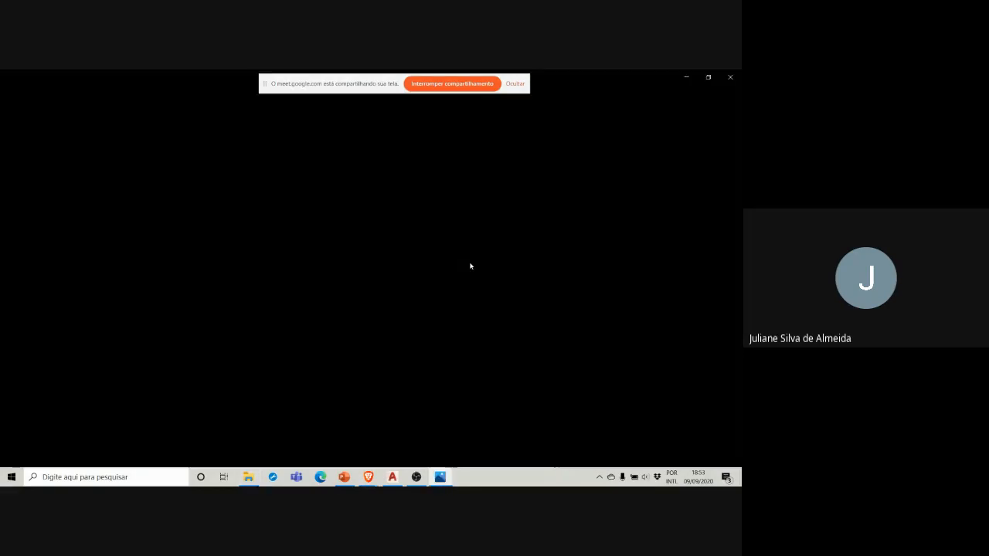
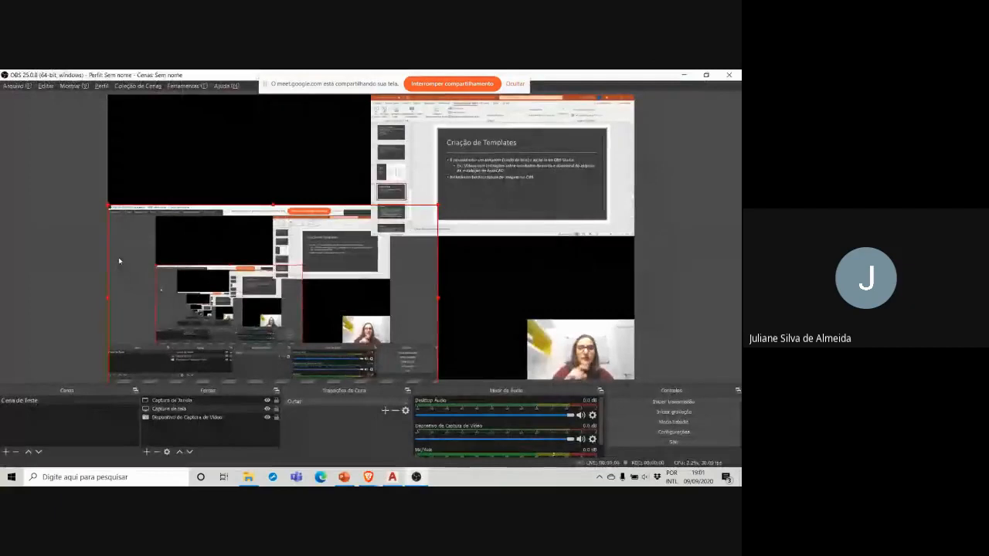
Step: Remove the Captura de Janela source from the Cena de Teste scene and confirm its removal
left_click(414, 125)
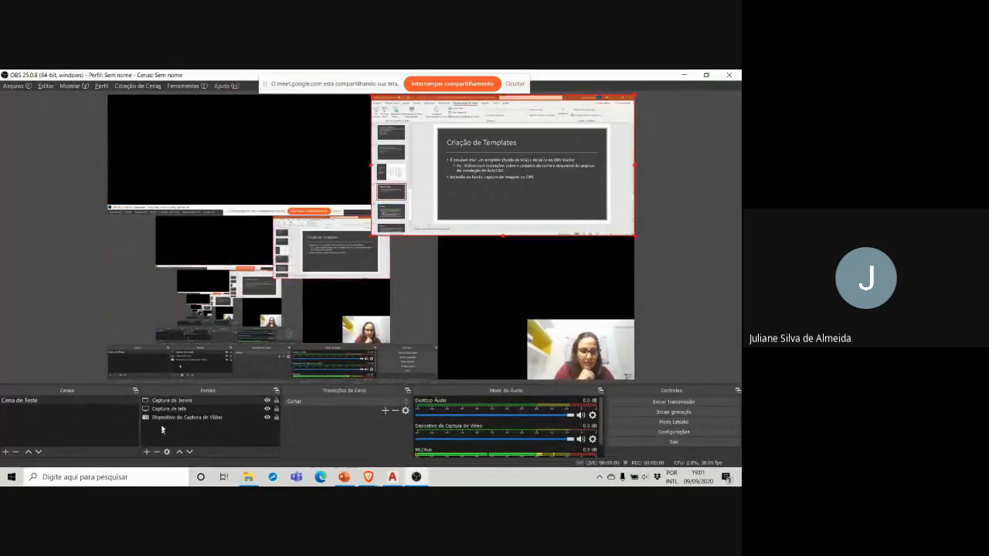
left_click(165, 401)
left_click(156, 452)
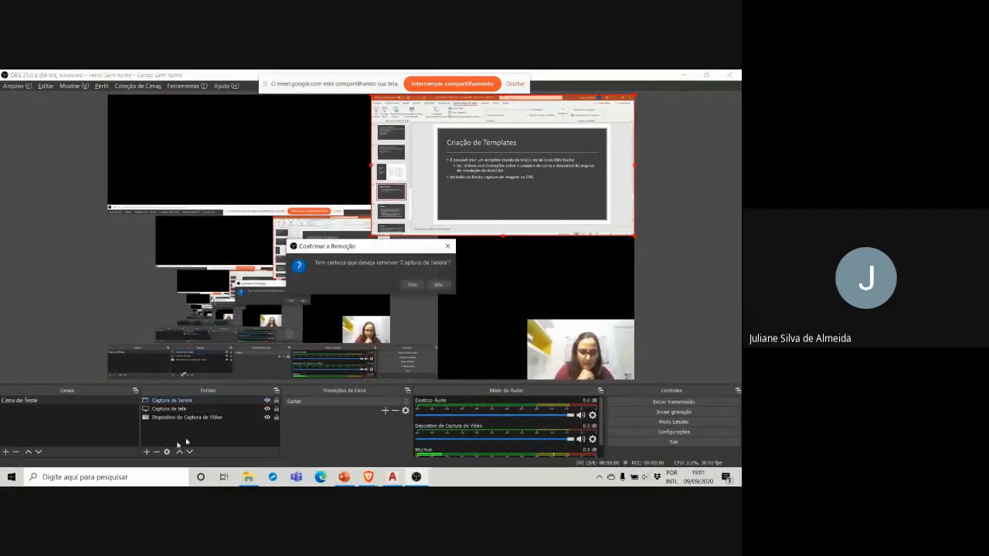
left_click(413, 284)
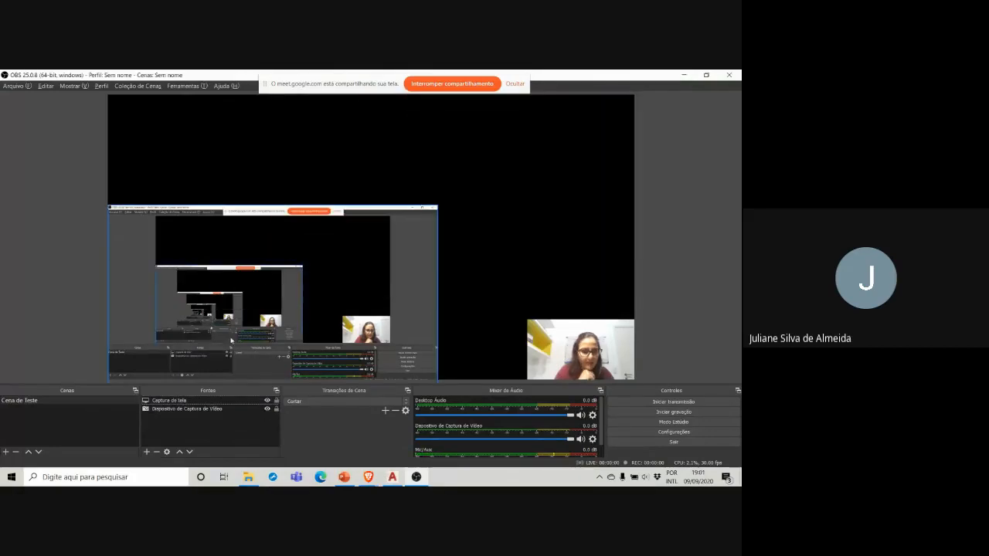
Step: Enlarge the Captura de tela source and fit it to the whole canvas
left_click(437, 210)
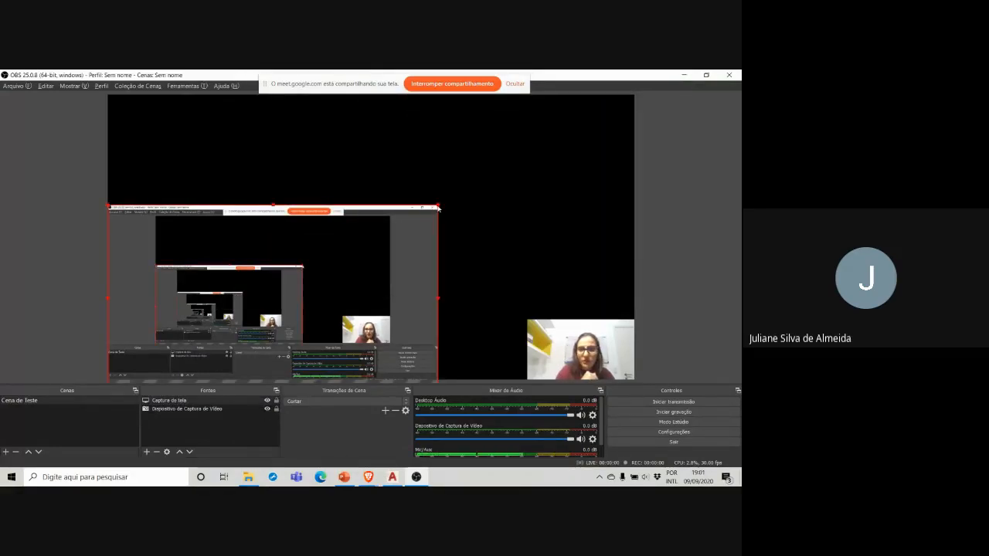
left_click_drag(438, 208, 460, 196)
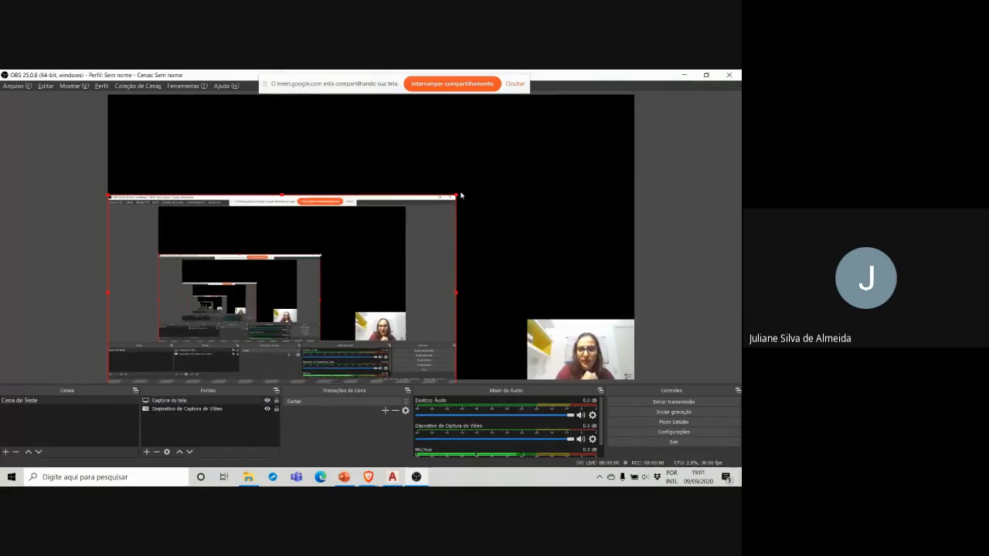
key("ctrl+f")
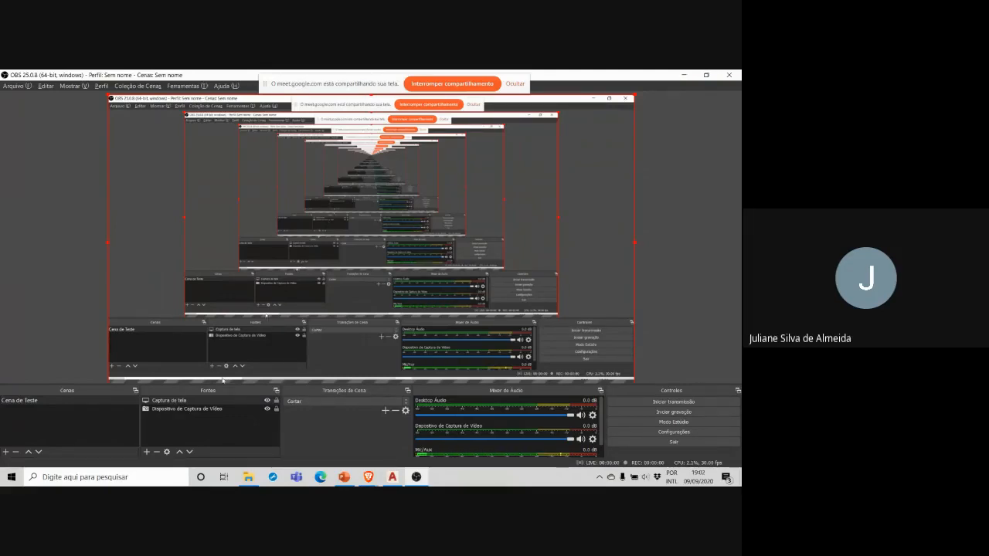
Step: Reorder the sources so that Captura de tela sits below Dispositivo de Captura de Vídeo
left_click(174, 410)
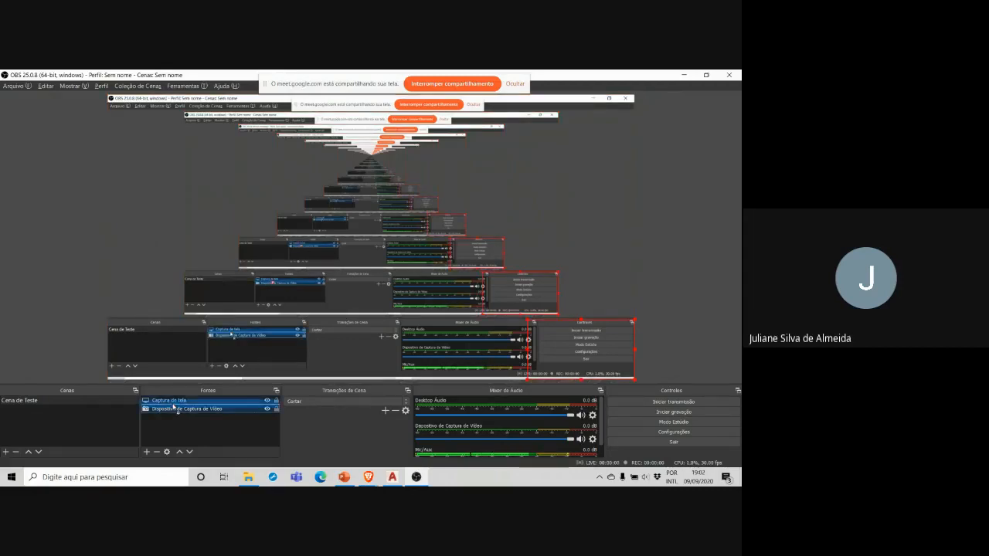
left_click(173, 401)
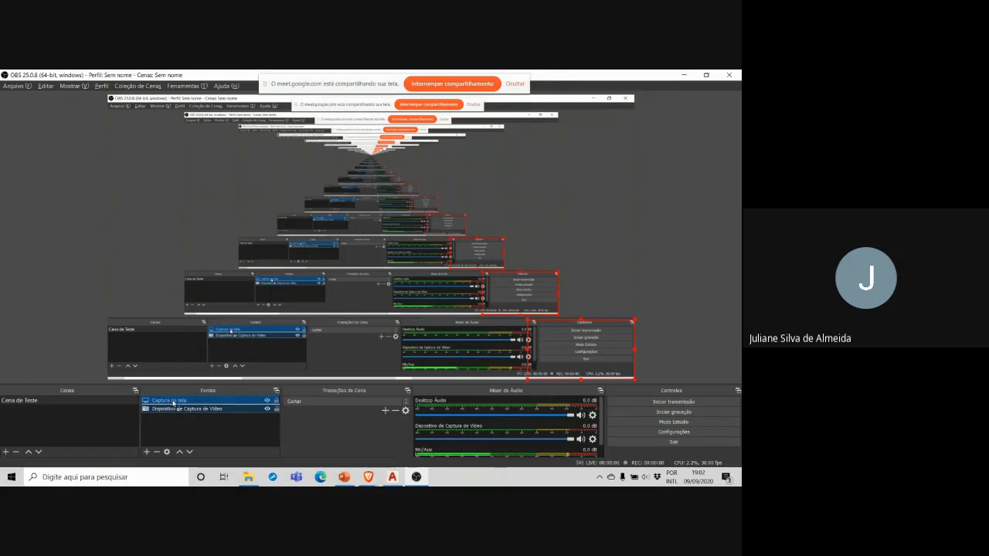
left_click(174, 409)
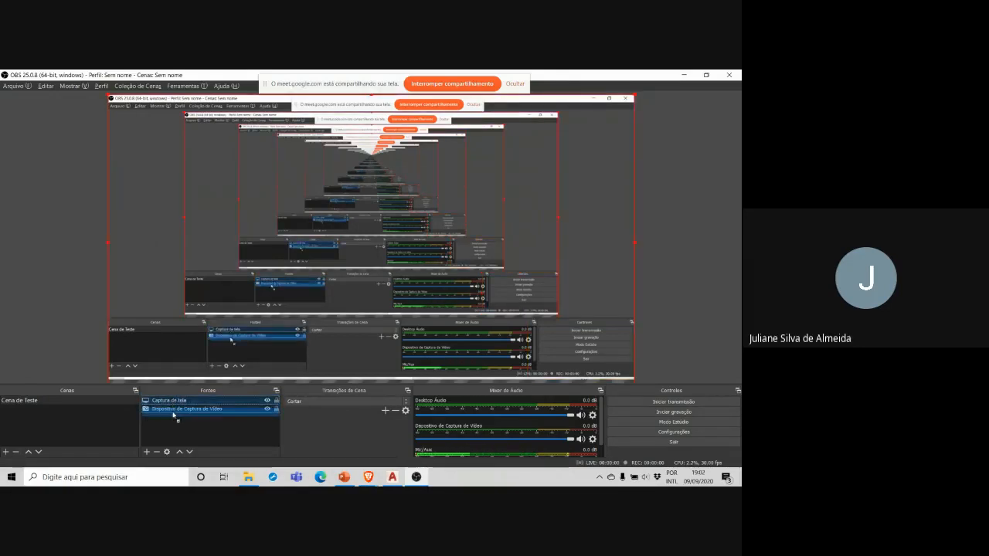
left_click_drag(173, 402, 174, 416)
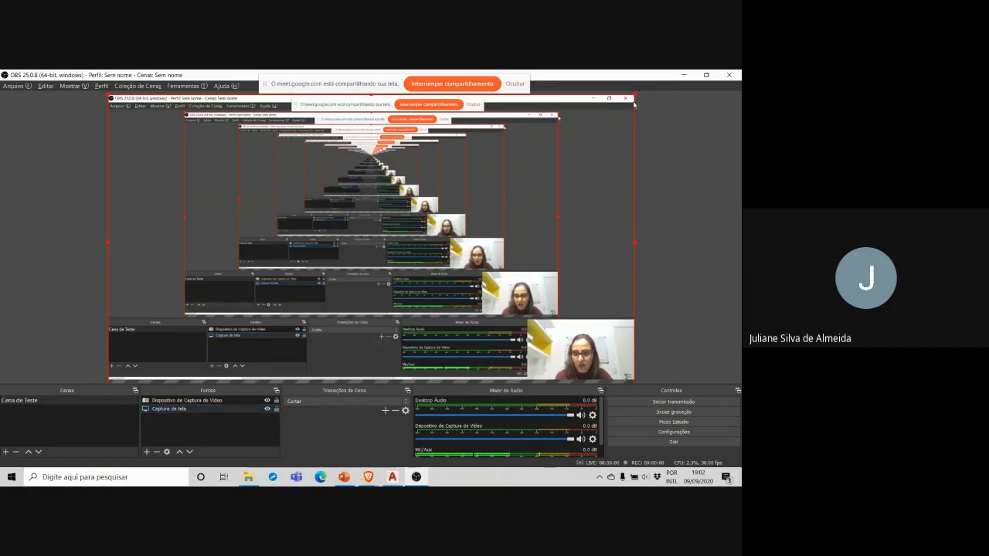
Step: Shrink the screen capture to about two thirds of the canvas width and move the webcam image into the free area beside it
left_click_drag(635, 98, 493, 184)
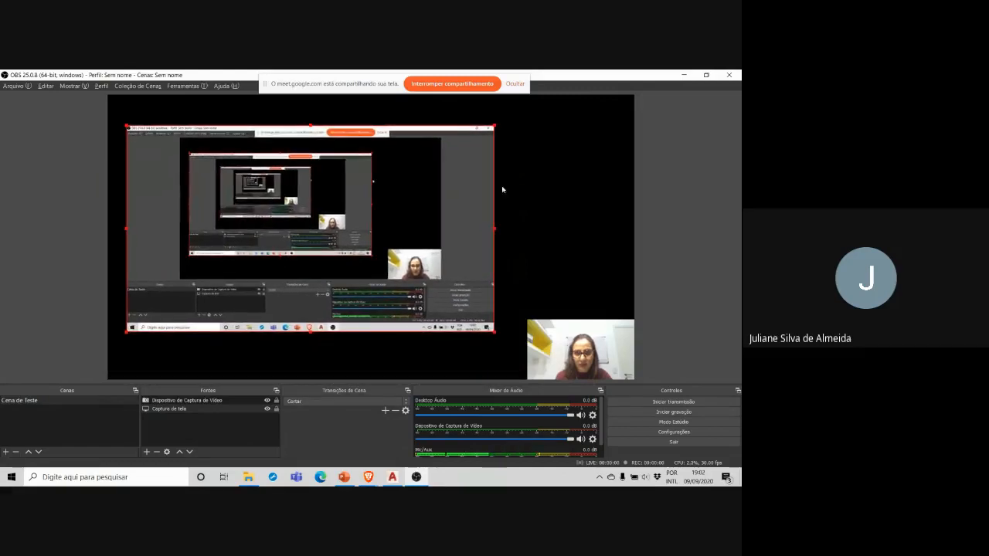
left_click_drag(580, 348, 566, 246)
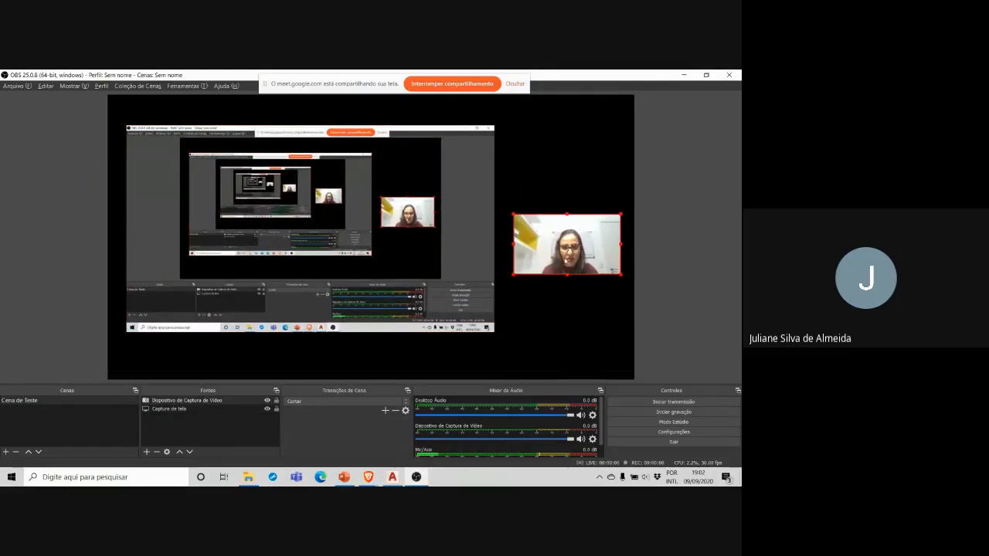
Step: Add a new image source named Imagem to the scene and open the file browser for its picture
left_click(146, 452)
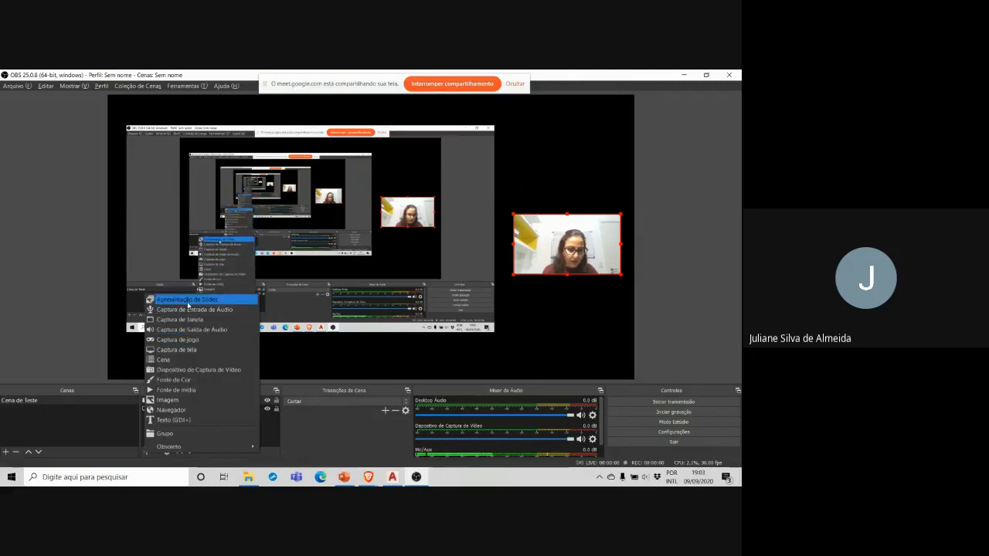
left_click(183, 401)
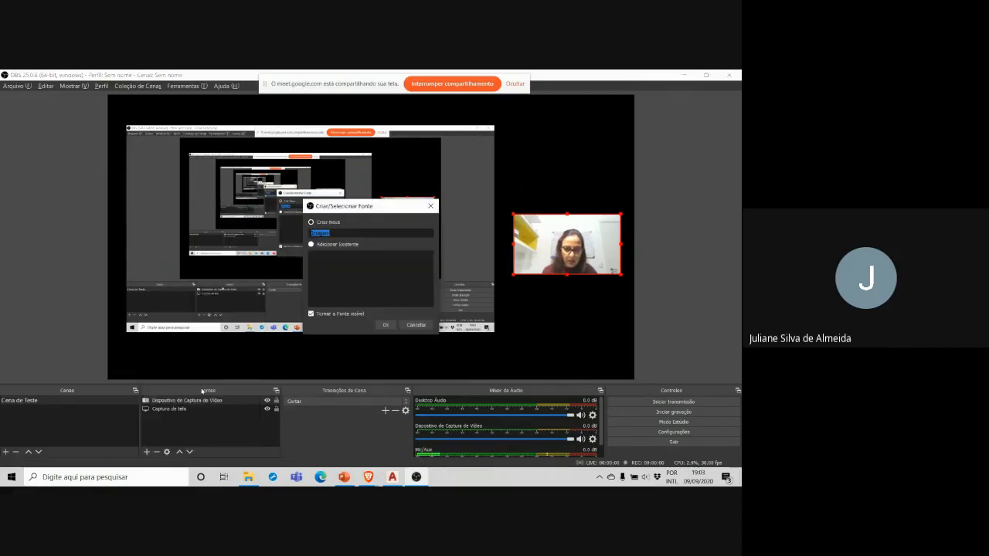
left_click(385, 325)
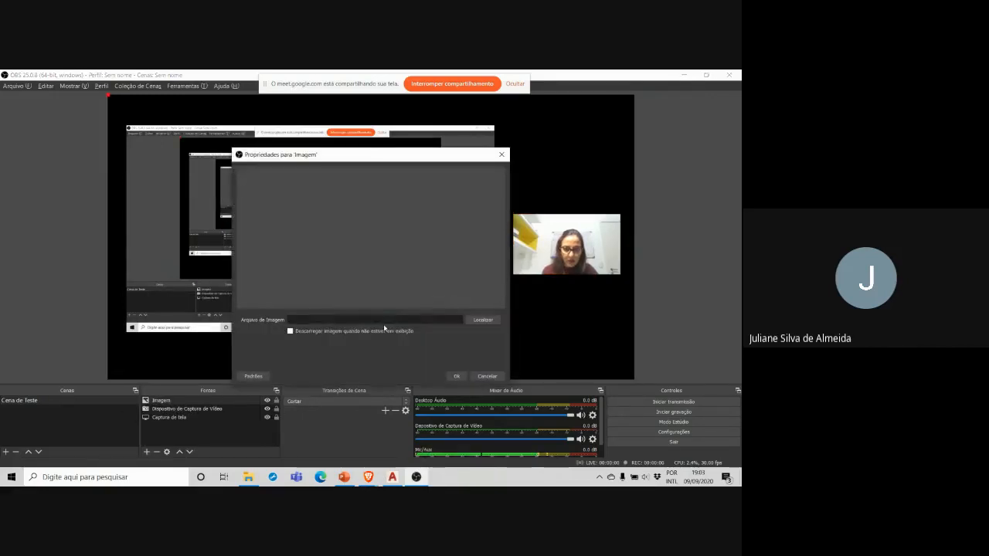
left_click(471, 323)
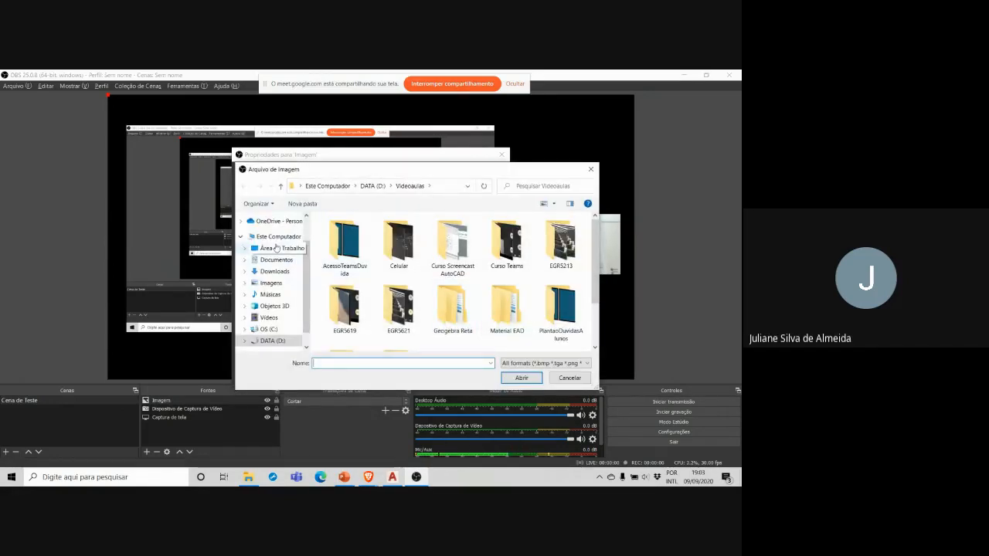
Step: Browse from DATA (D:) through Dropbox, UFSC, Projetos Extensão and Curso Extensão Edital 2-2020 PROEX to the Screencast para cursos de AutoCAD folder
left_click(271, 345)
double_click(352, 328)
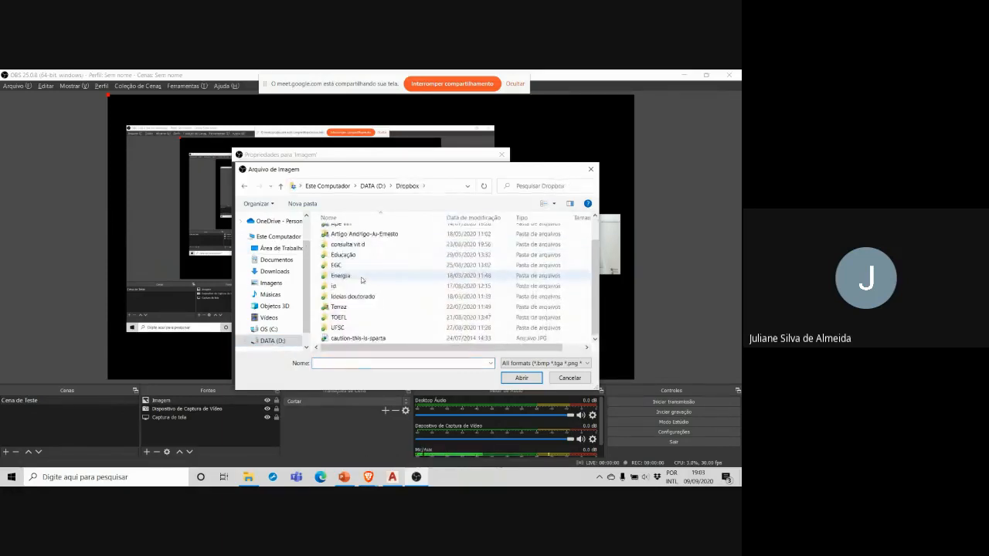
left_click(352, 327)
double_click(352, 328)
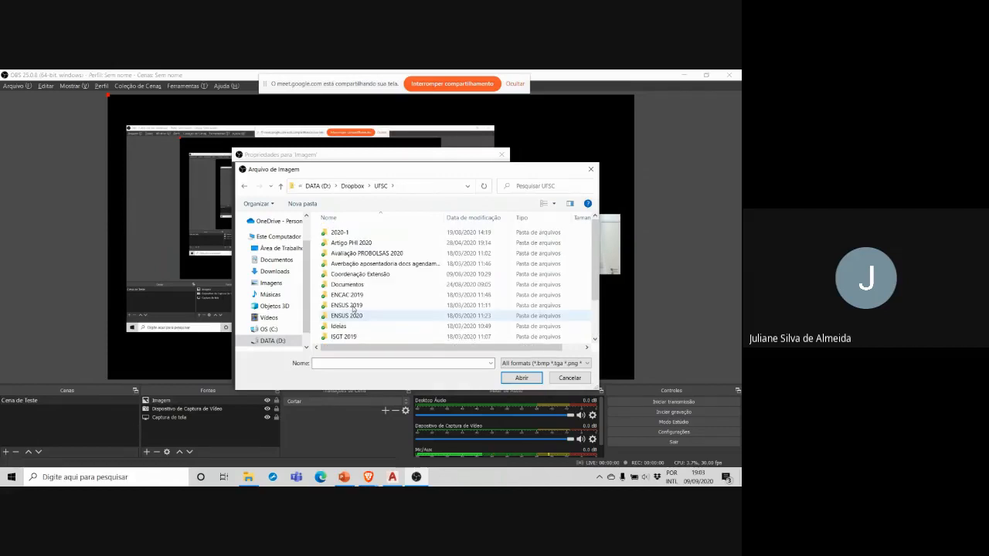
scroll(354, 309, "down", 3)
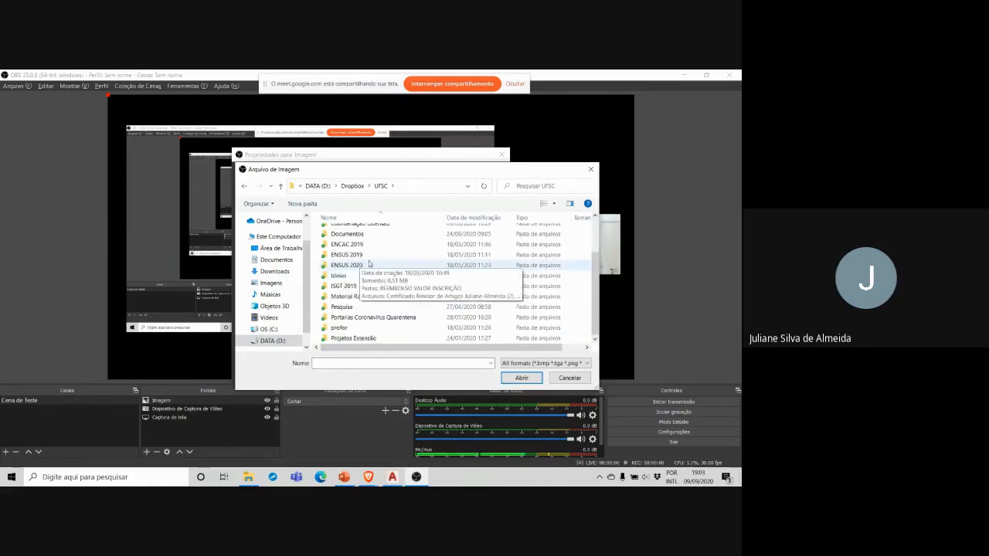
double_click(376, 341)
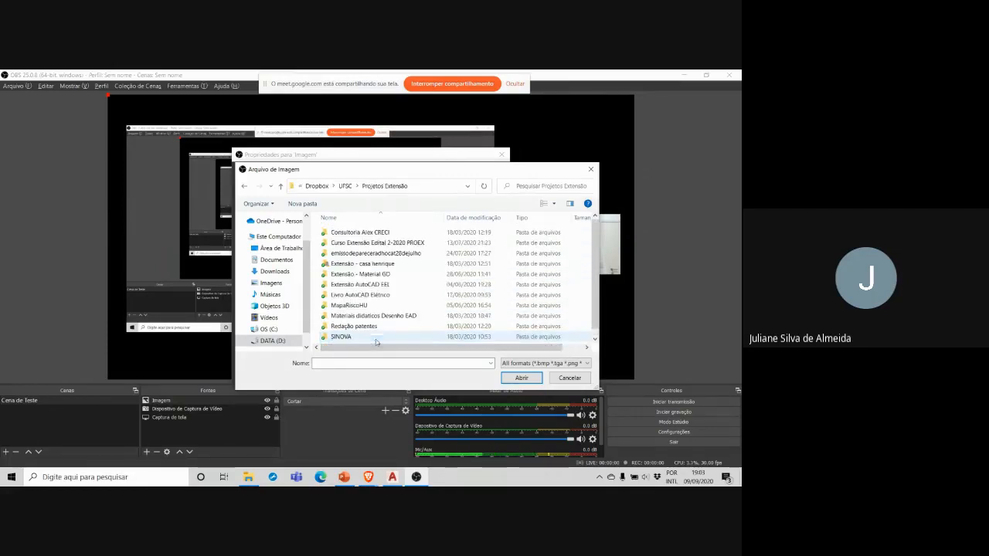
double_click(365, 244)
double_click(363, 253)
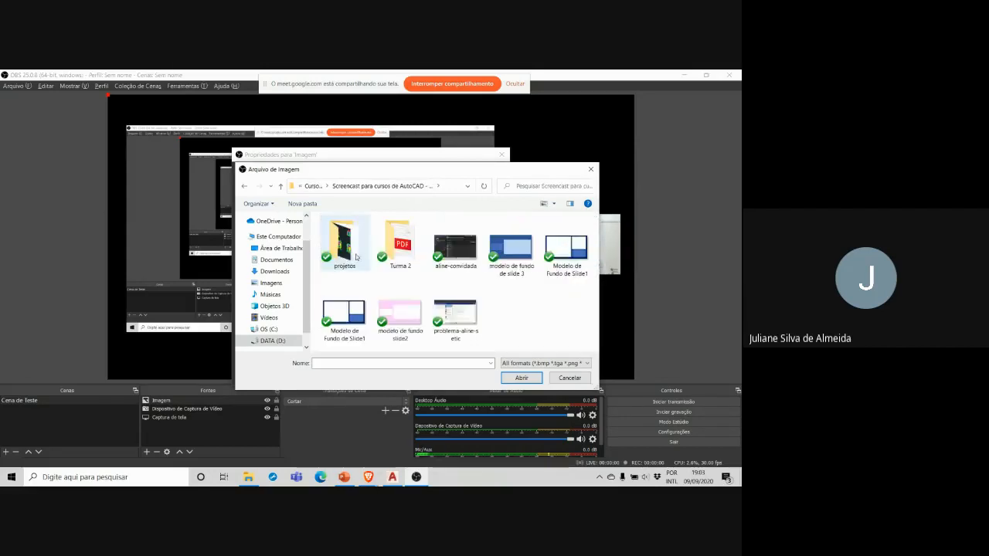
Step: Load the picture modelo de fundo slide2 into the Imagem source and accept its properties
left_click(417, 330)
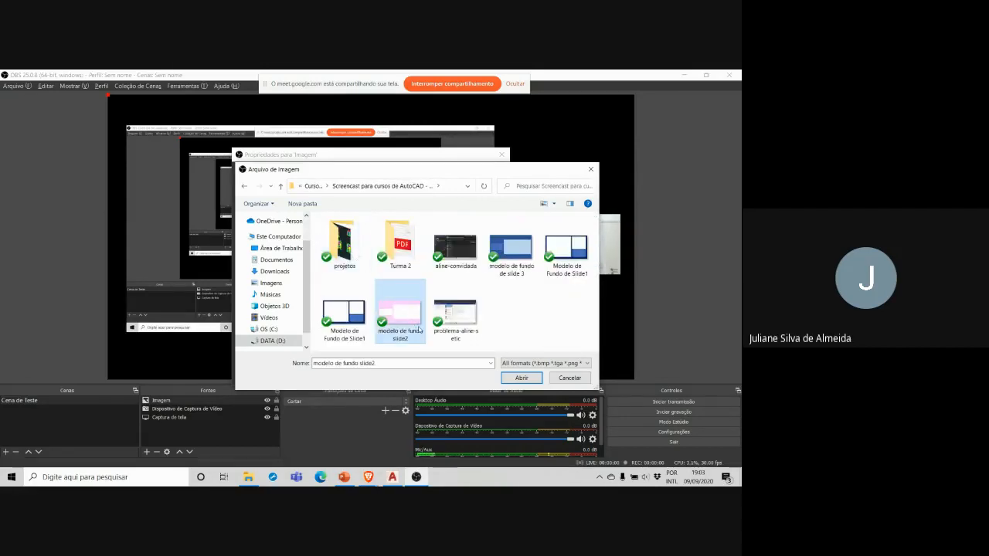
left_click(521, 378)
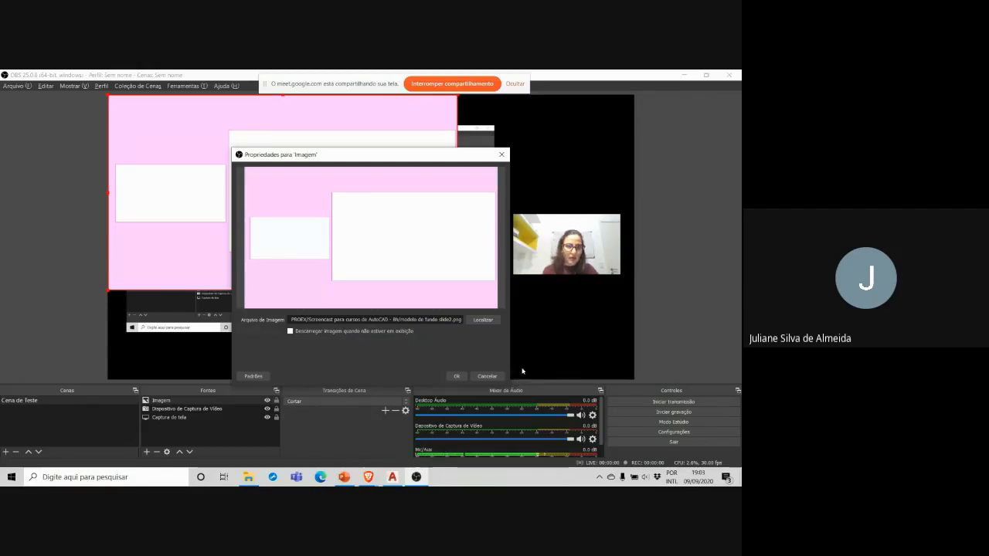
left_click(456, 376)
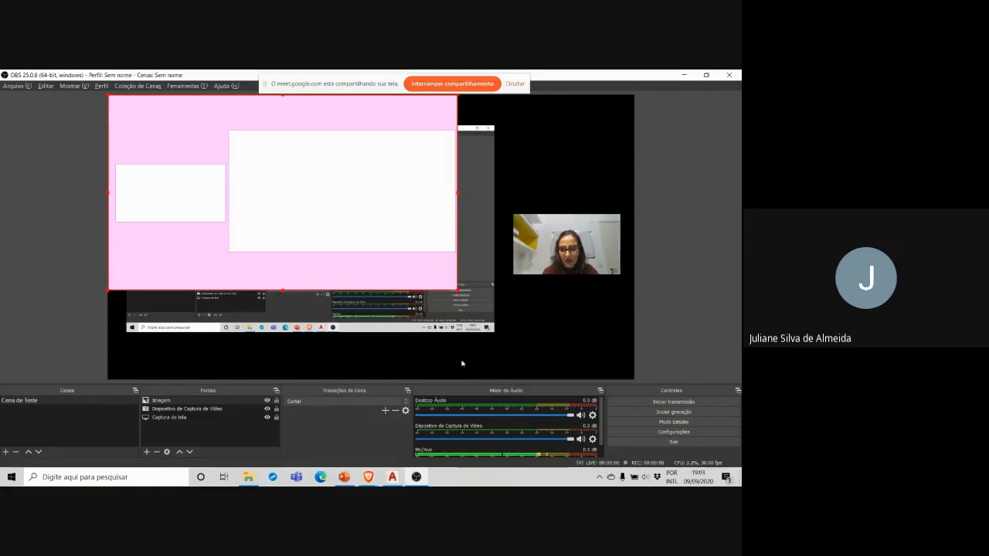
Step: Move the webcam image to the left side of the canvas and the screen capture to the right side
left_click_drag(572, 257, 173, 329)
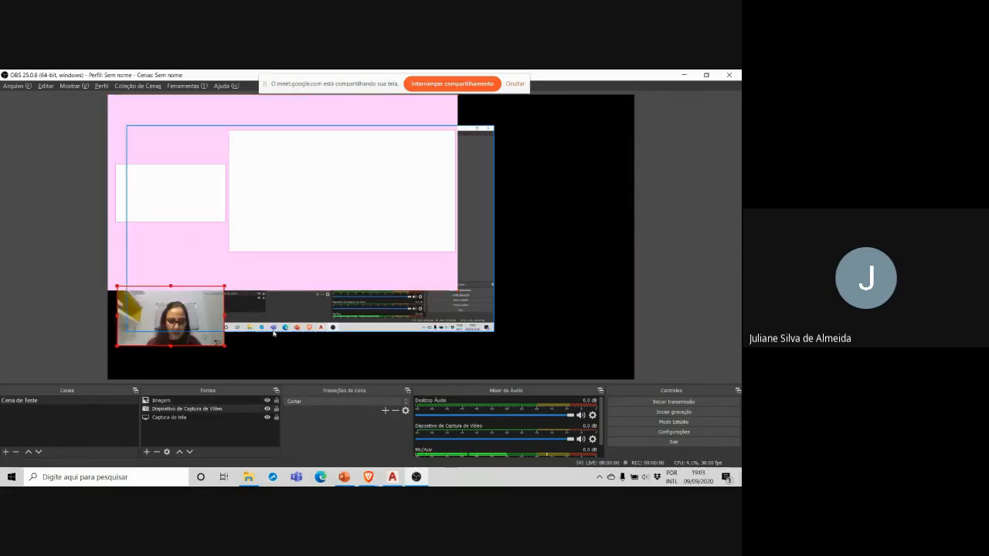
left_click_drag(340, 317, 466, 306)
left_click_drag(192, 329, 191, 241)
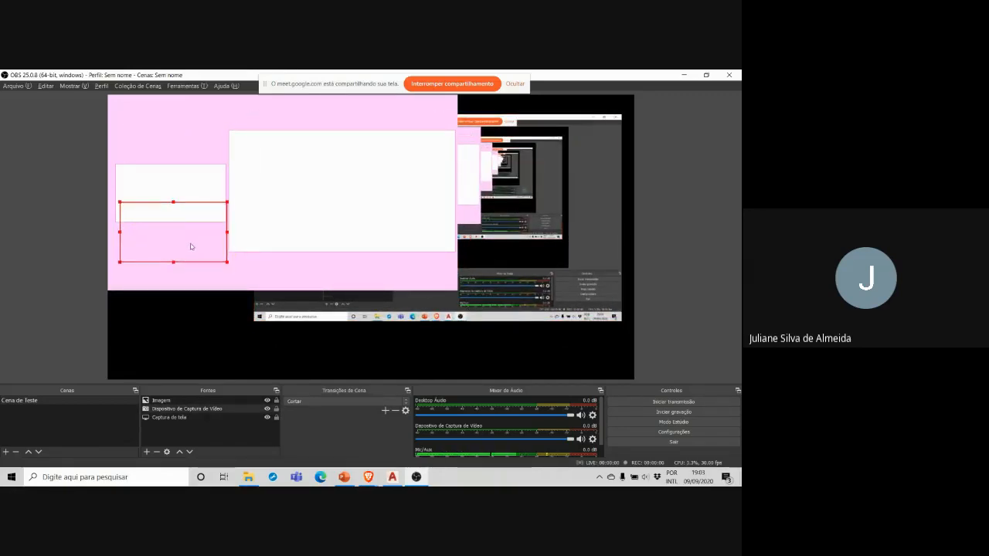
left_click_drag(507, 302, 508, 321)
Step: Enlarge the pink background image to the canvas height, centre it, and place it behind the other sources
left_click(165, 284)
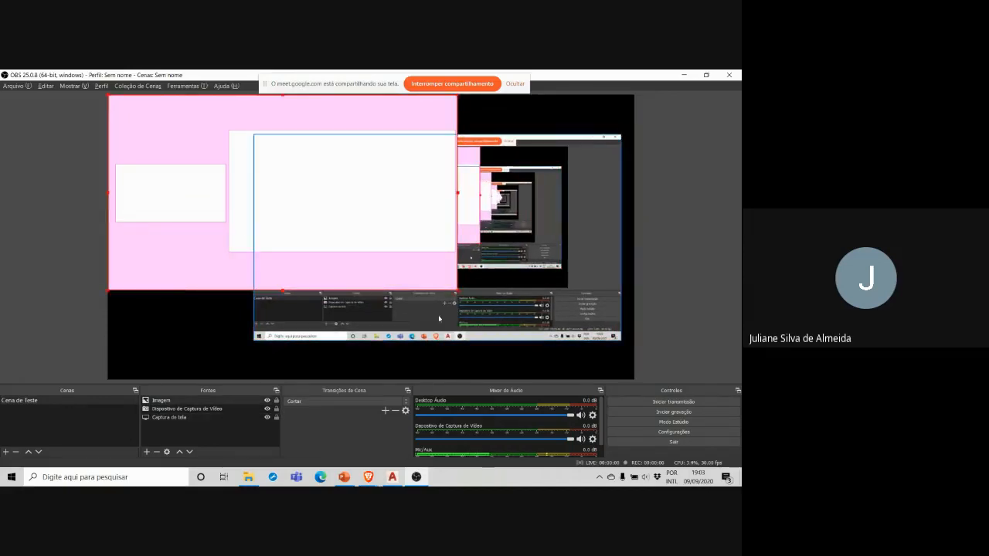
left_click_drag(458, 292, 619, 380)
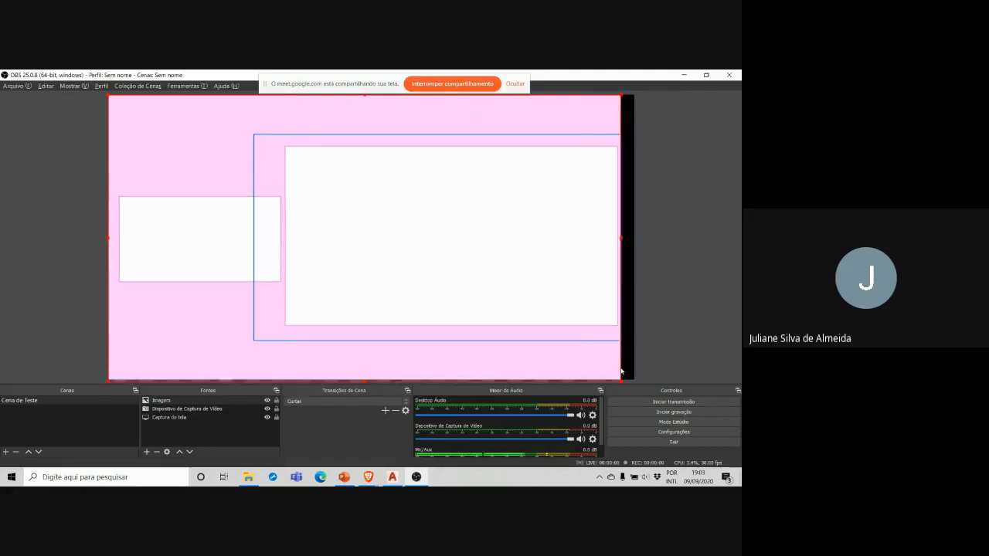
left_click_drag(375, 362, 382, 360)
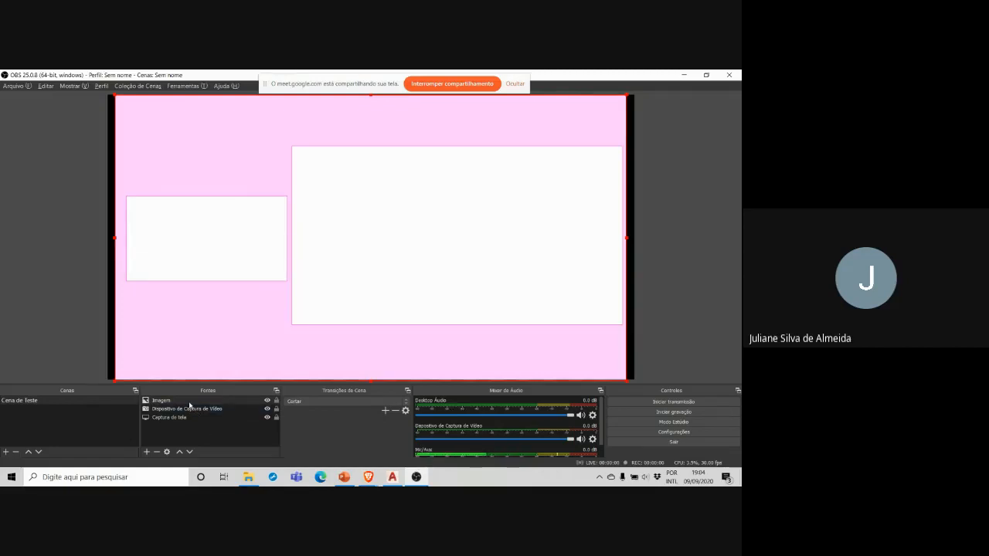
left_click_drag(189, 404, 188, 422)
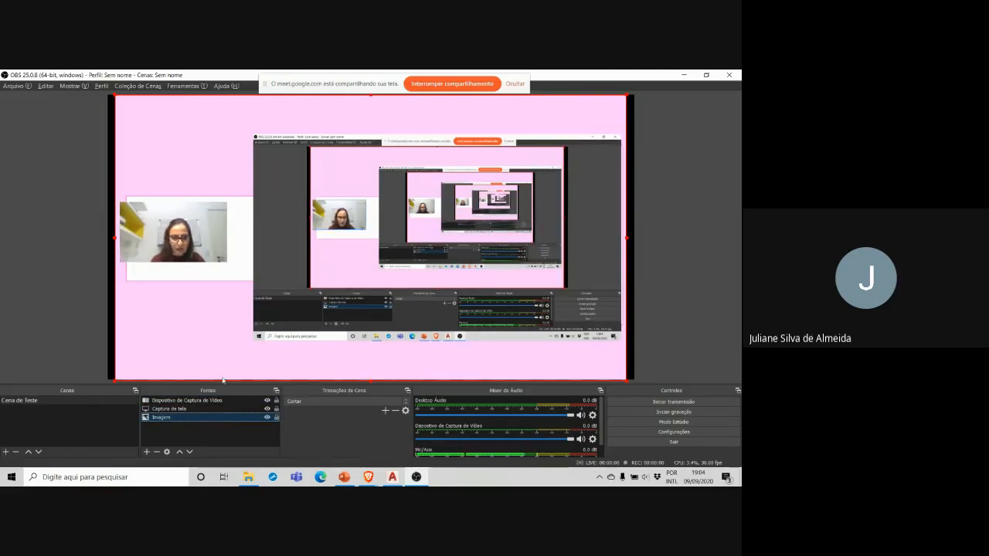
Step: Resize and position the screen capture to fill the large white frame of the background template
left_click(291, 240)
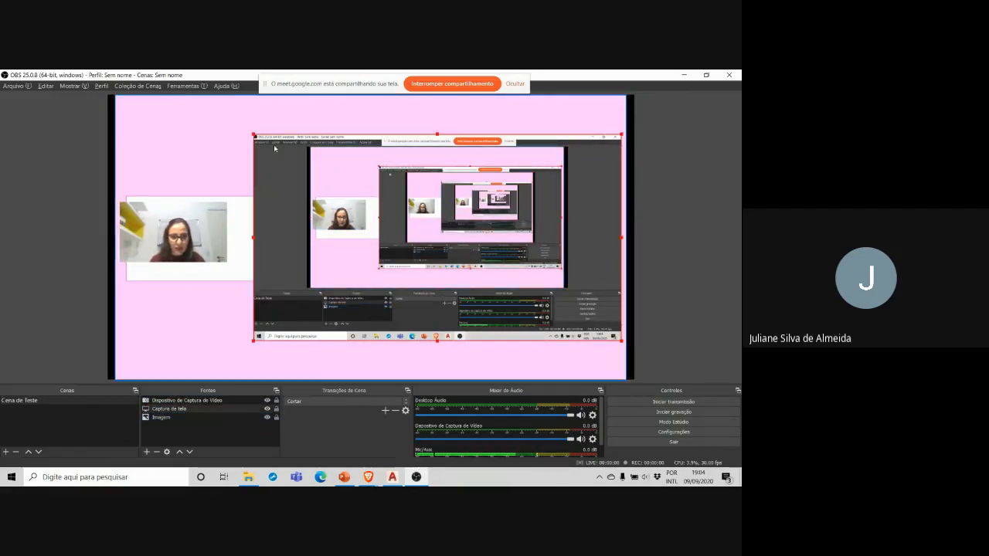
left_click_drag(254, 134, 291, 155)
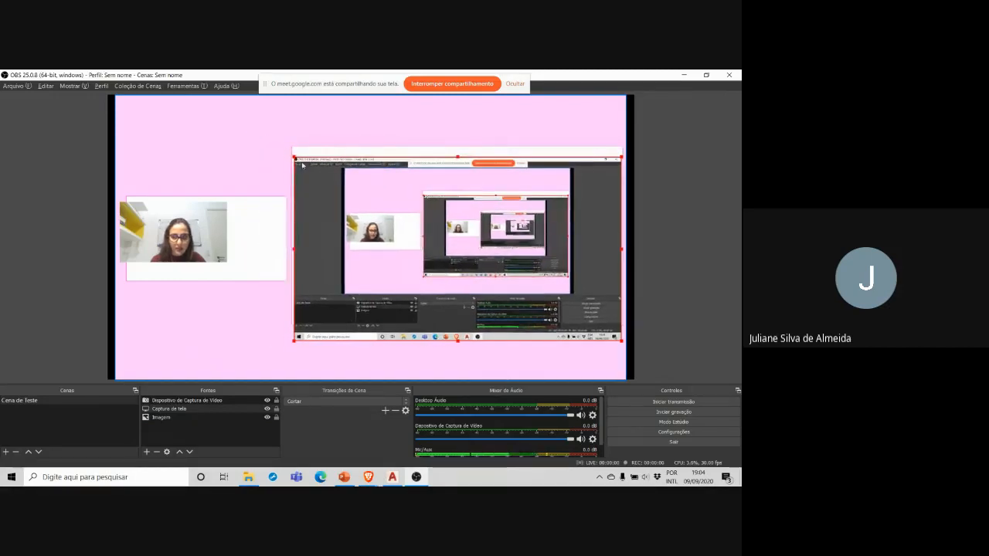
left_click_drag(335, 210, 335, 197)
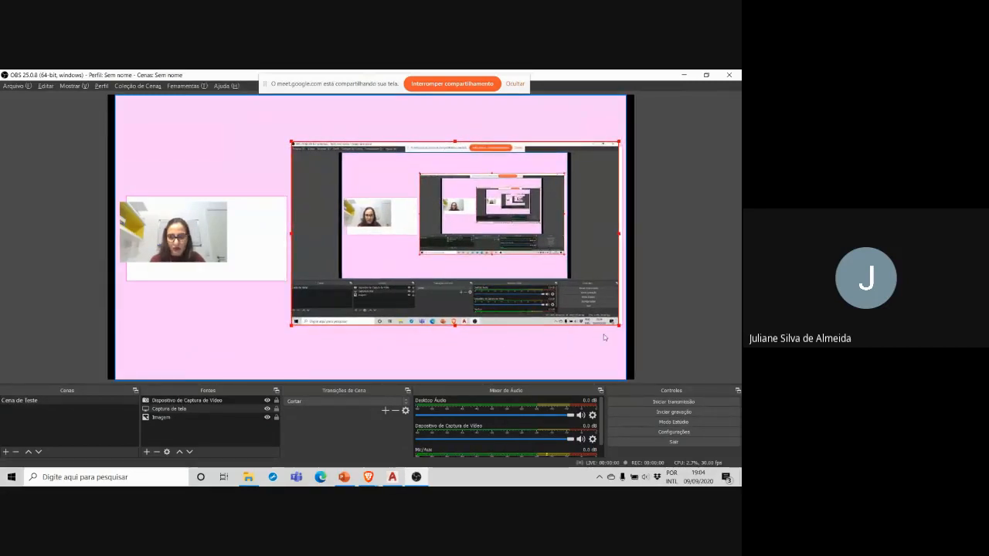
left_click_drag(619, 327, 625, 331)
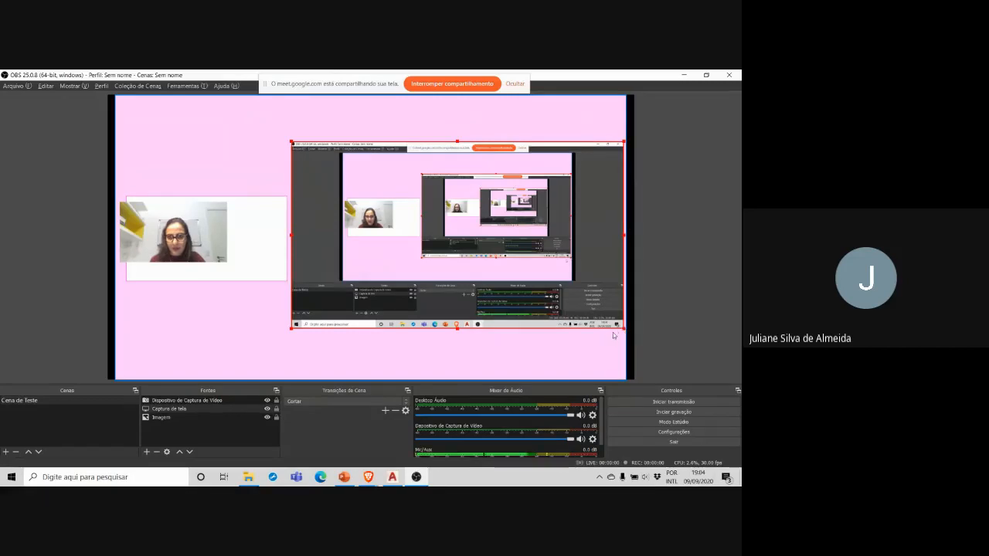
left_click_drag(624, 328, 625, 328)
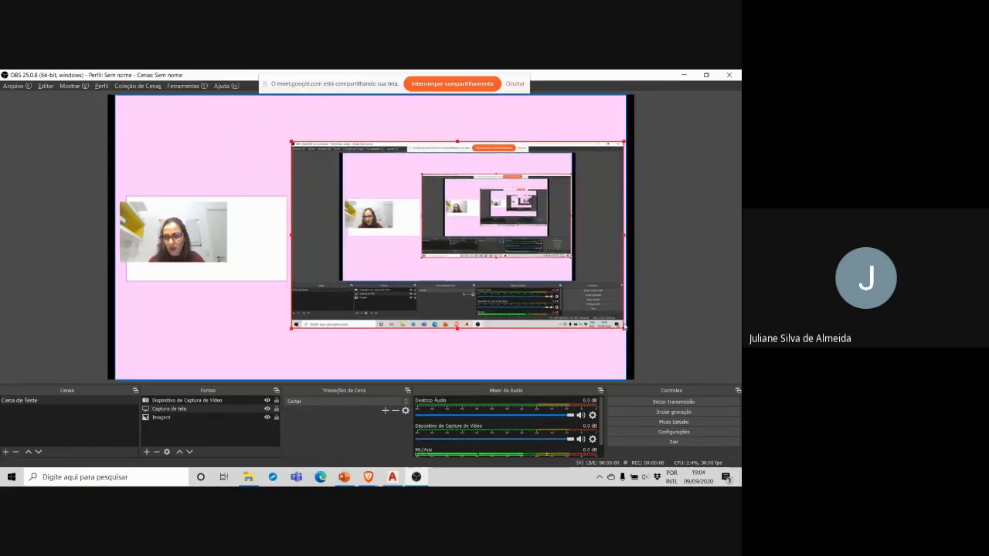
Step: Centre the webcam image in the small white frame of the background template and enlarge it to the frame's height
left_click_drag(188, 238, 218, 247)
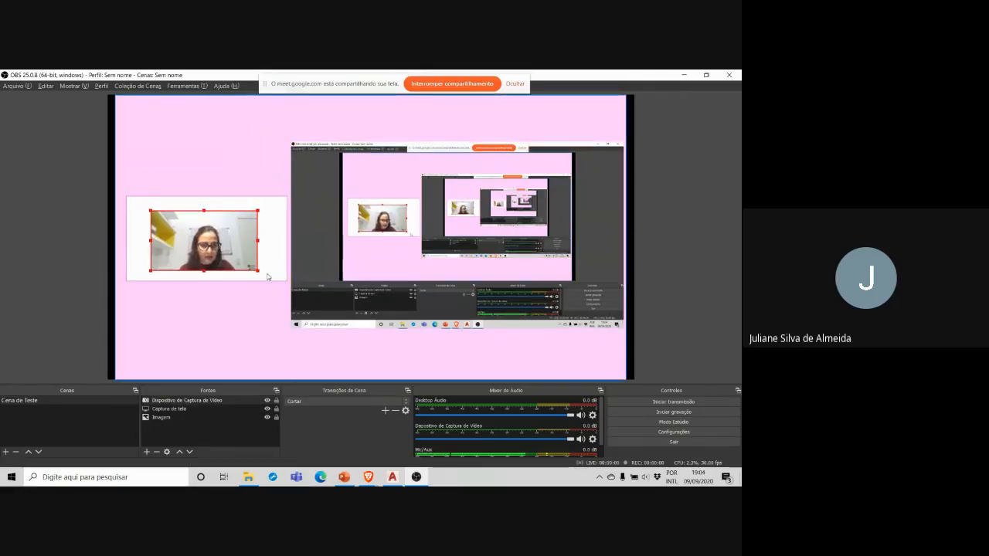
left_click_drag(260, 272, 281, 281)
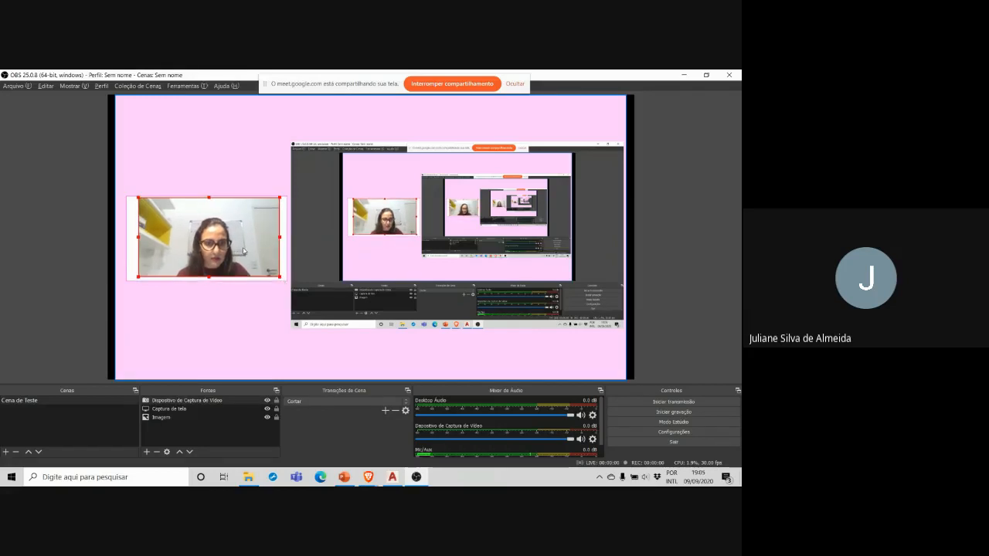
left_click(225, 340)
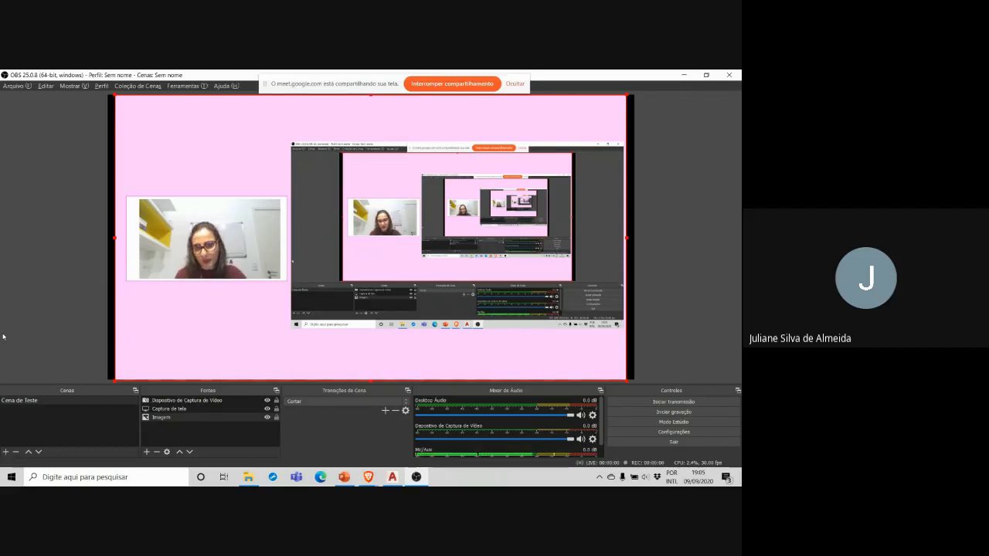
Step: Start recording the scene and switch to the AutoCAD drawing
left_click(686, 413)
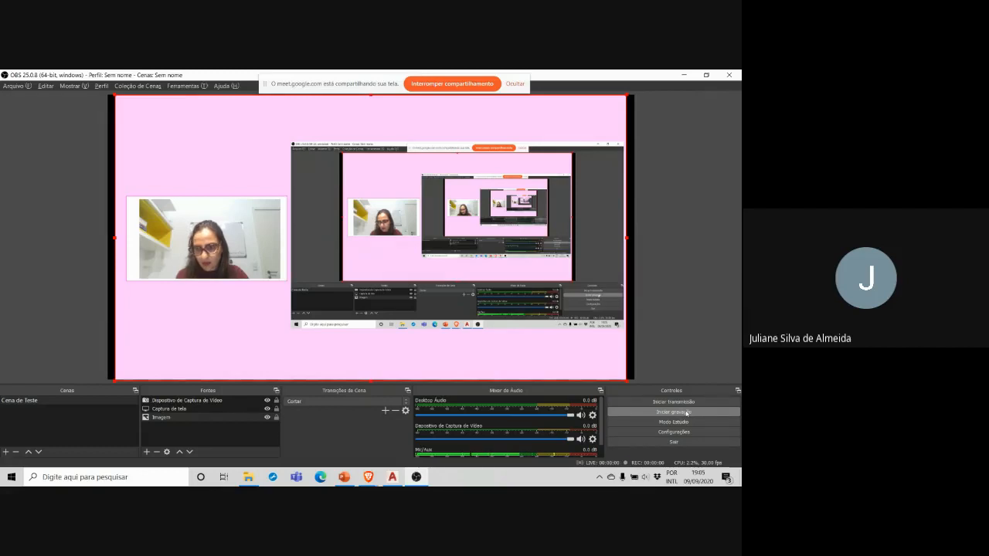
left_click(392, 481)
Step: Erase the existing loose lines above the Fachada principal drawing
left_click(491, 290)
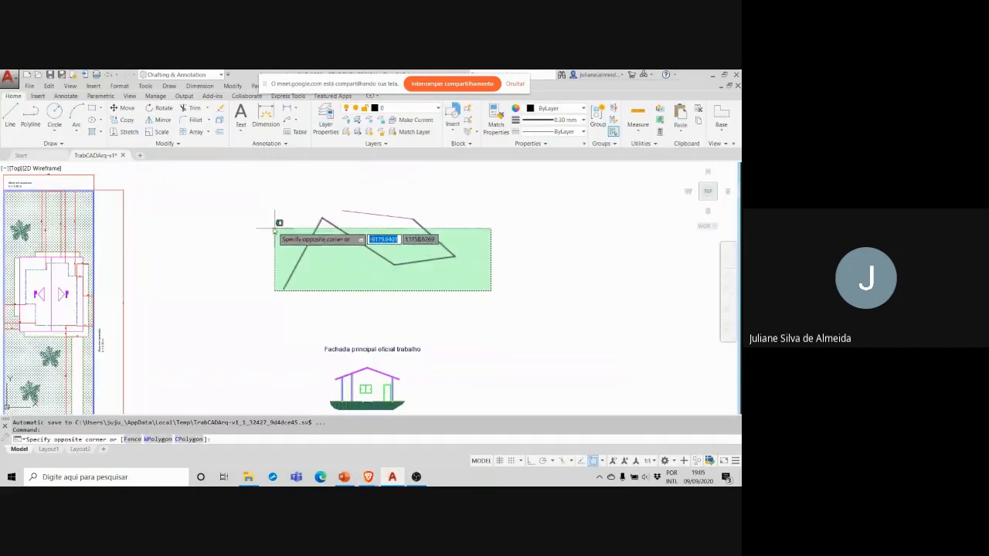
left_click(274, 229)
key("Delete")
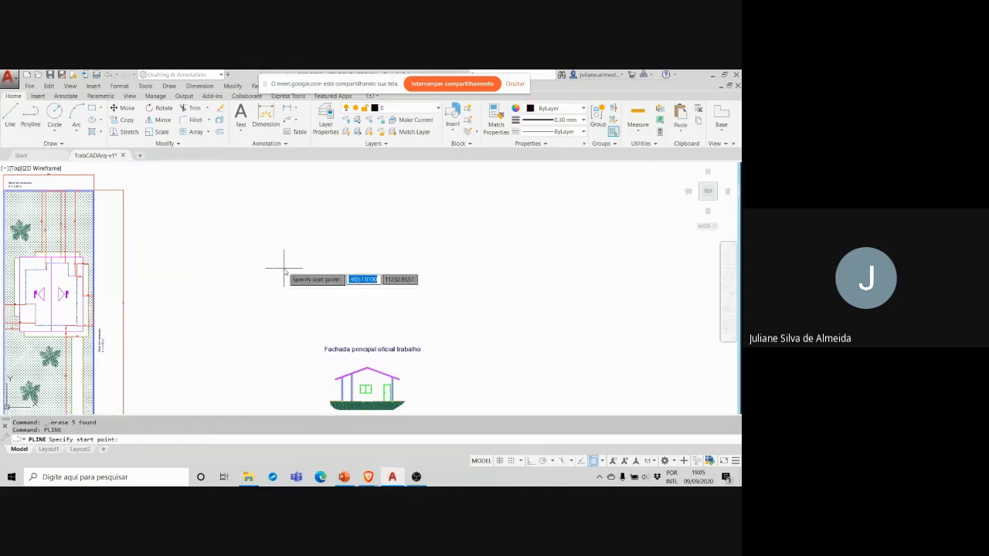
Step: Draw an open zigzag polyline with six segments in the empty area above the Fachada principal drawing
key("Return")
left_click(283, 252)
left_click(334, 290)
left_click(371, 246)
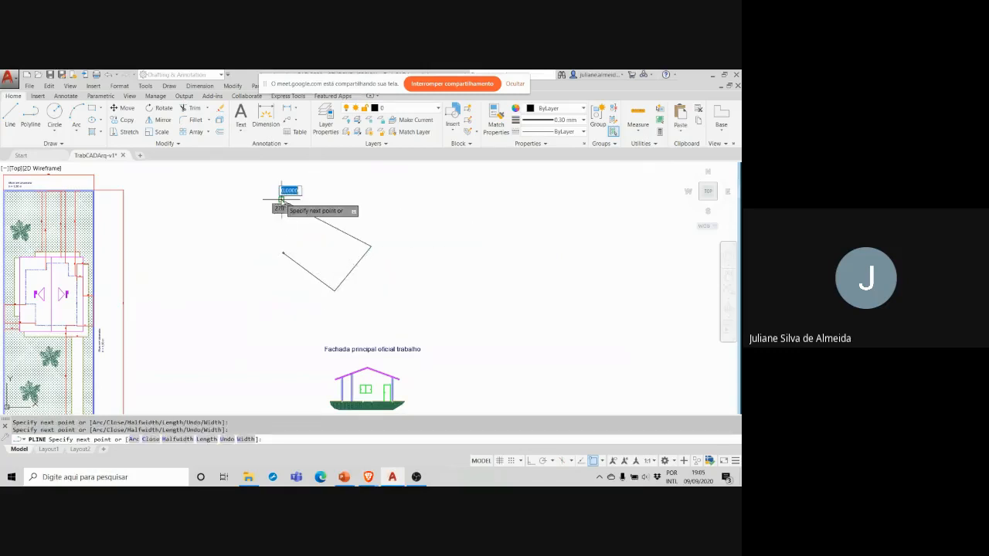
left_click(282, 200)
left_click(413, 217)
left_click(362, 187)
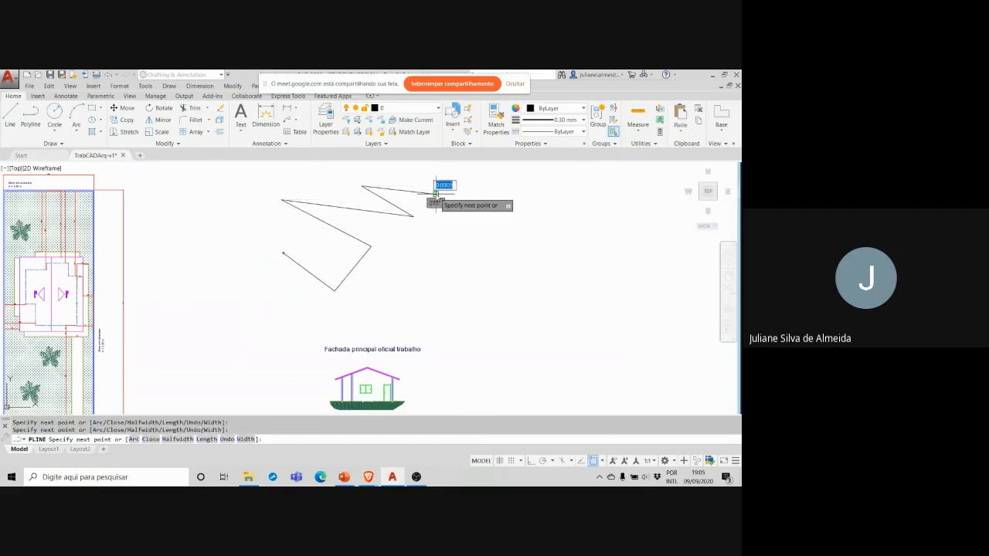
left_click(435, 194)
key("Return")
Step: Assign the zigzag polyline to the TesteScreencast layer and set its linetype to DASHED
left_click(453, 276)
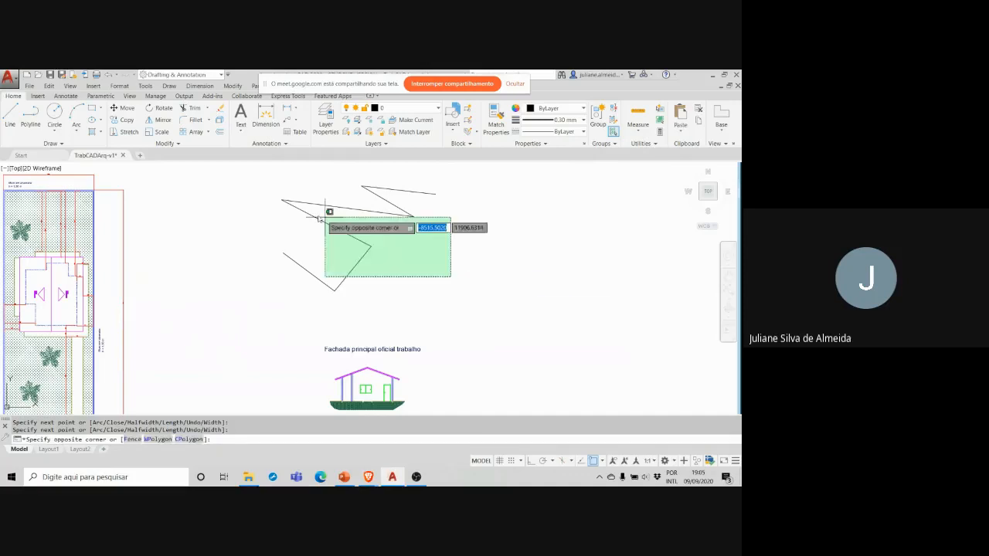
left_click(303, 202)
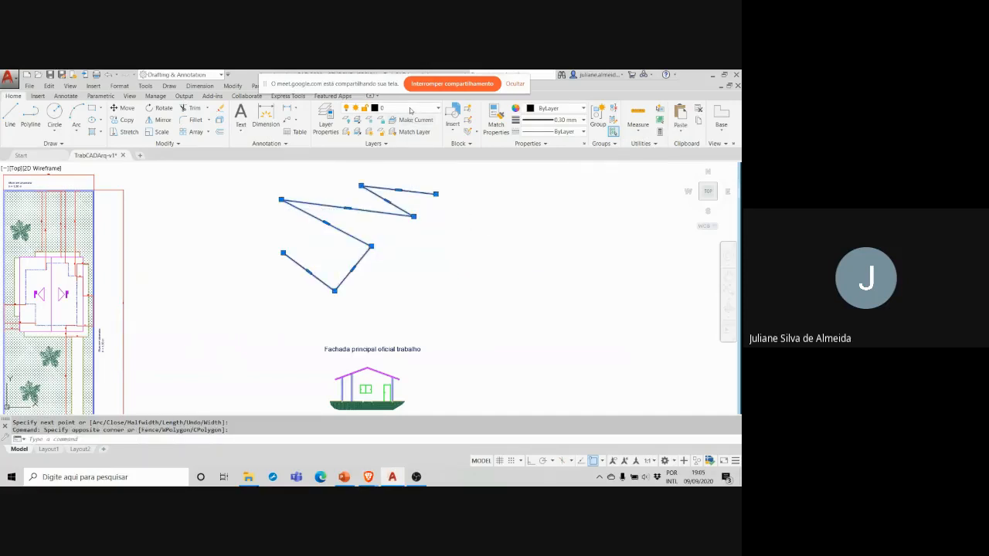
left_click(411, 111)
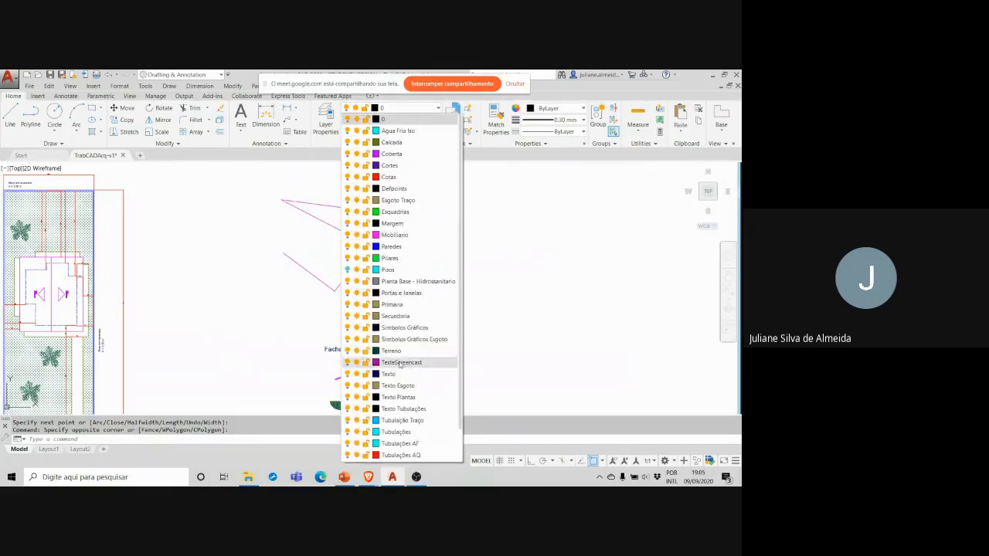
left_click(400, 363)
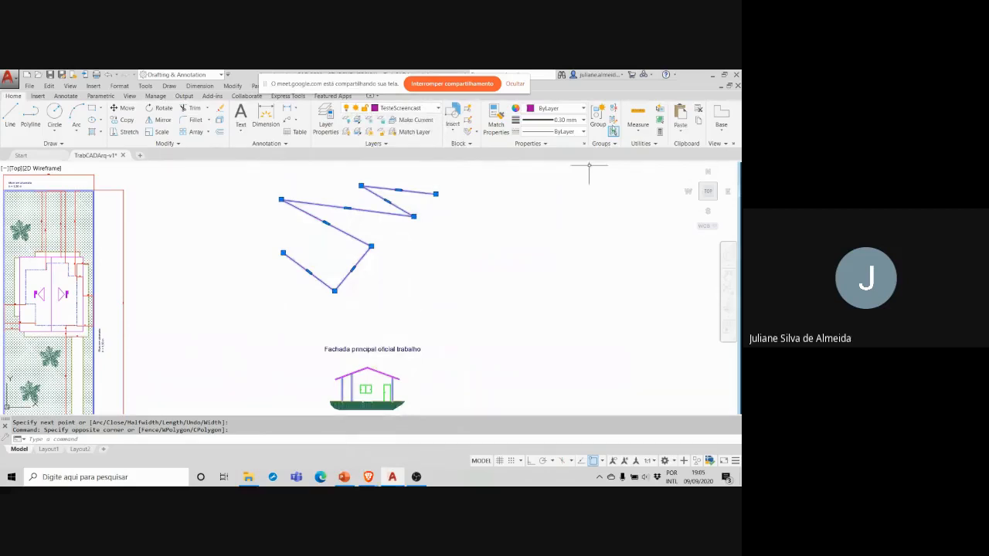
left_click(581, 131)
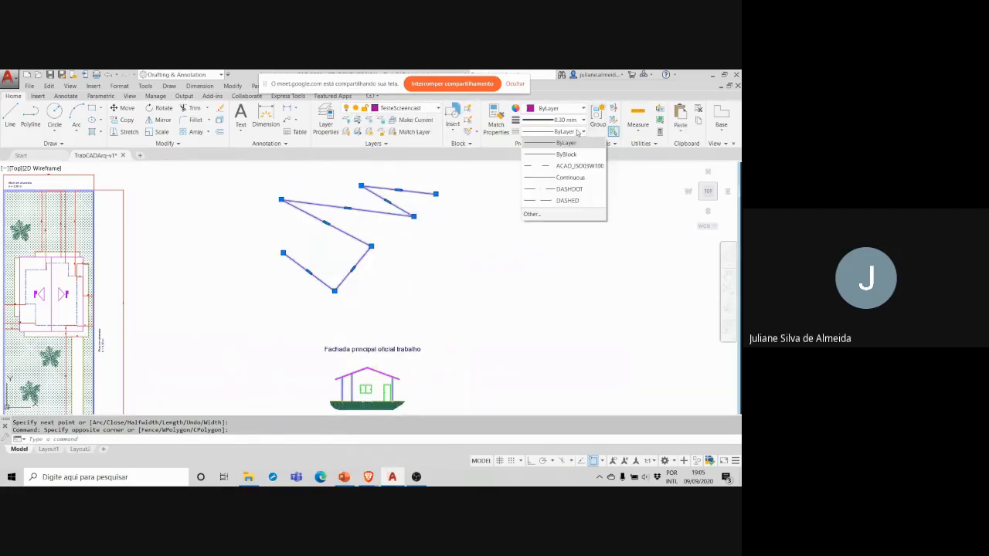
left_click(575, 200)
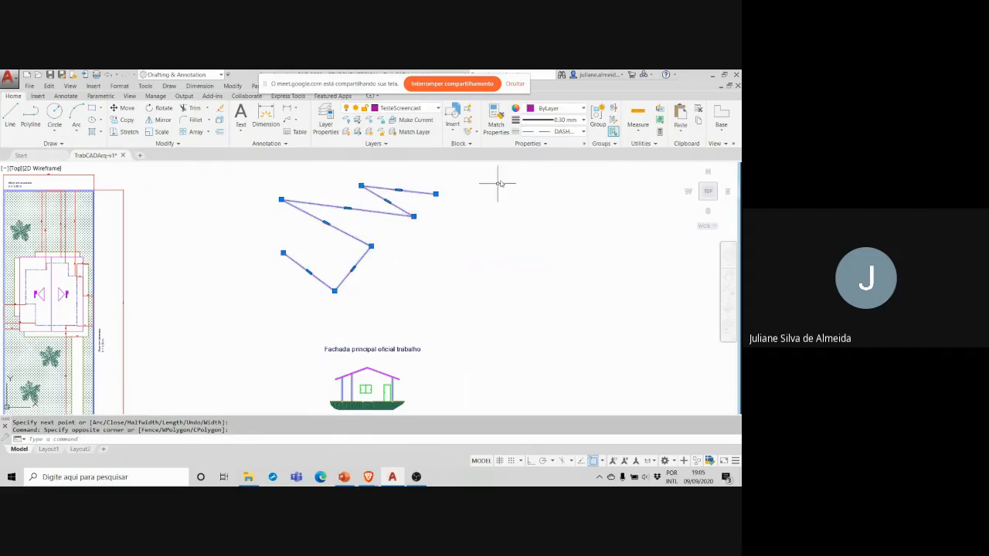
Step: Open the object properties and set the linetype scale to 10 with nothing selected
left_click(547, 146)
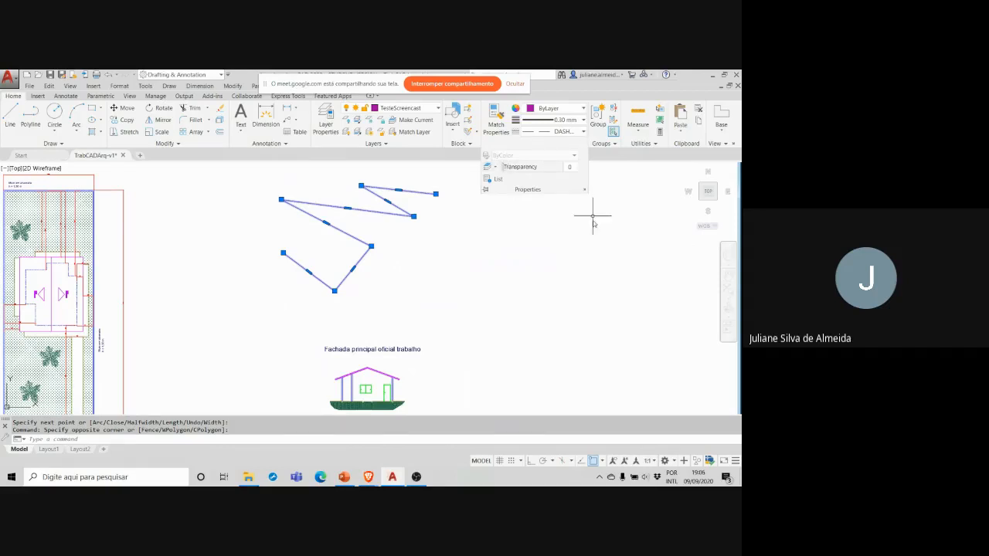
left_click(585, 191)
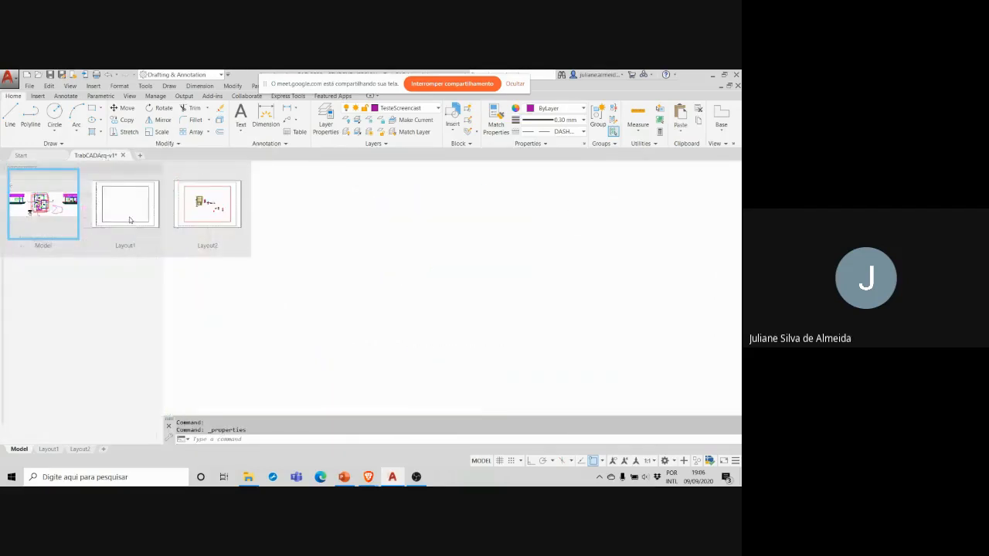
left_click(100, 239)
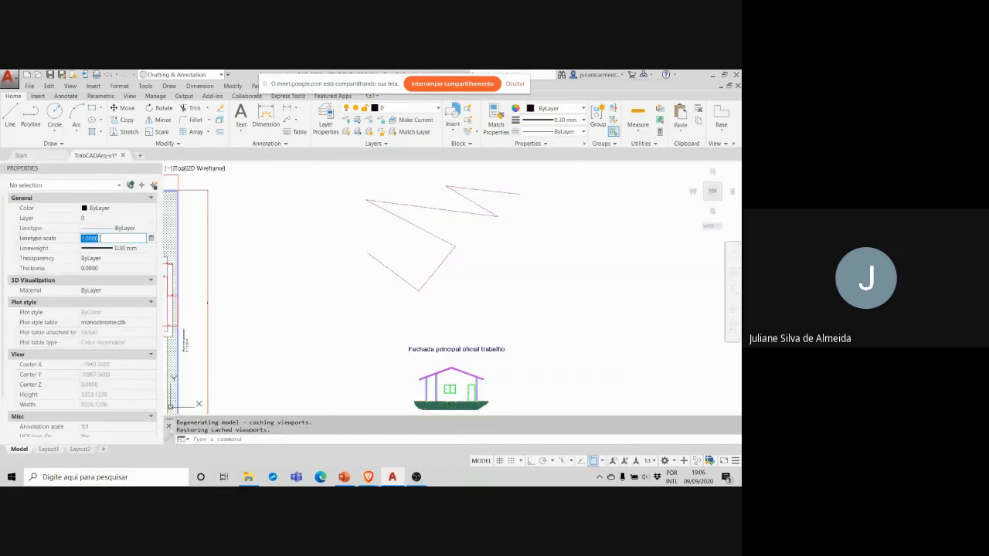
type("10")
key("Tab")
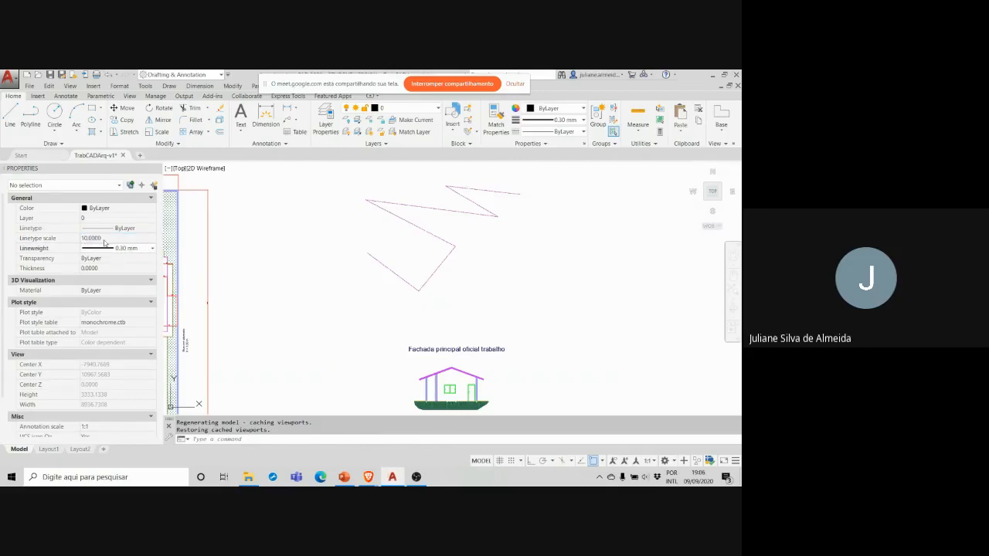
Step: Set the zigzag polyline's linetype scale to 10, close its properties and deselect it
left_click(466, 258)
left_click(444, 239)
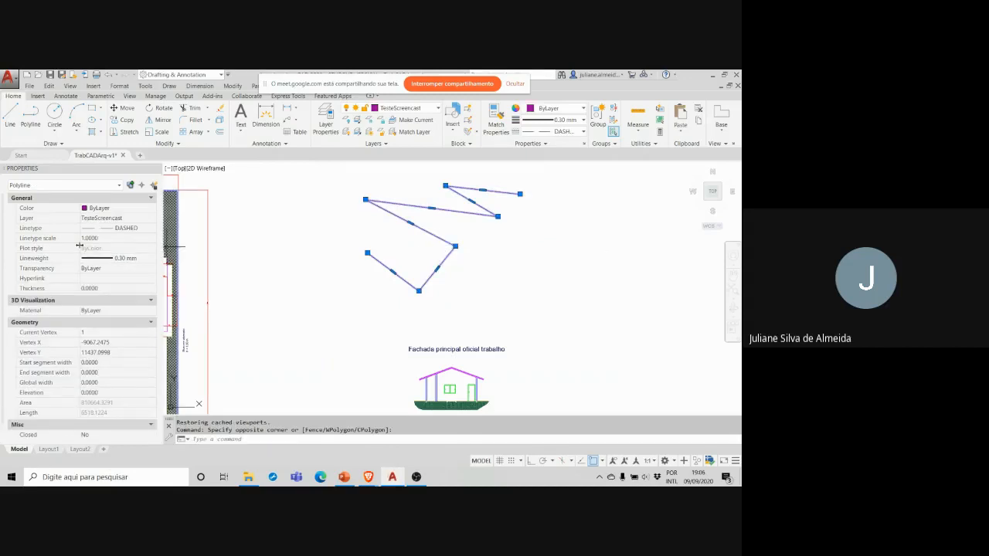
left_click(91, 238)
type("10")
key("Return")
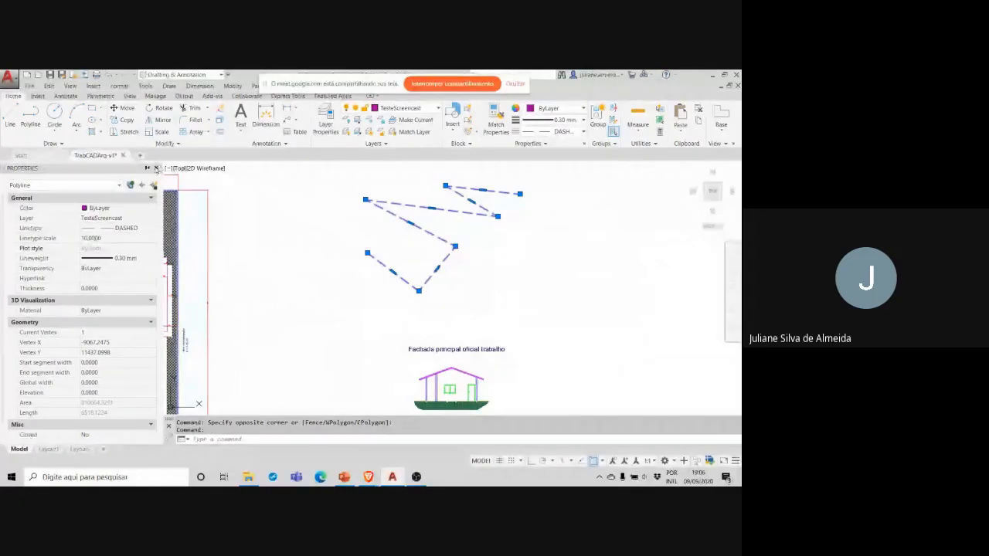
left_click(156, 169)
key("Escape")
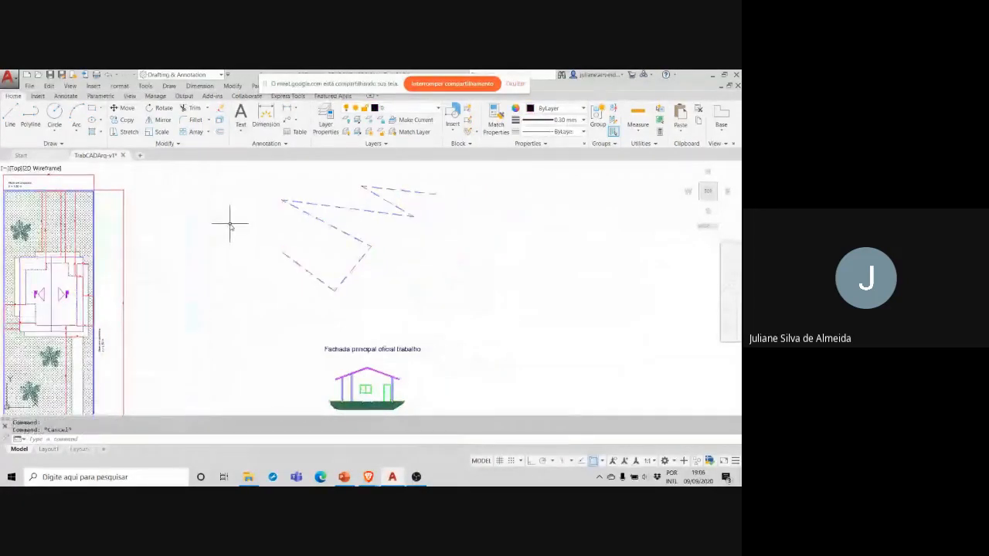
Step: Switch back to OBS, demonstrate pausing and resuming the recording, and stop it
left_click(416, 476)
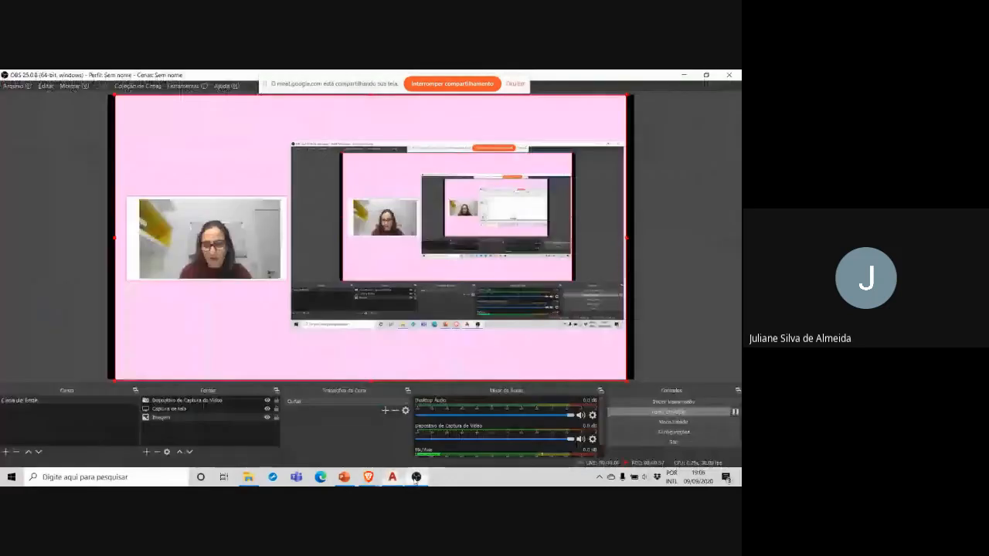
left_click(735, 411)
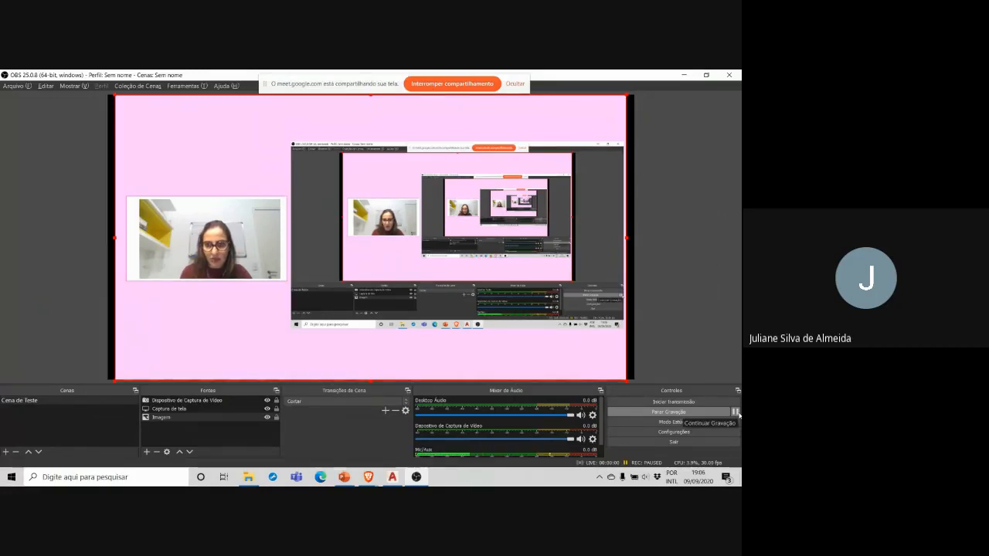
left_click(736, 412)
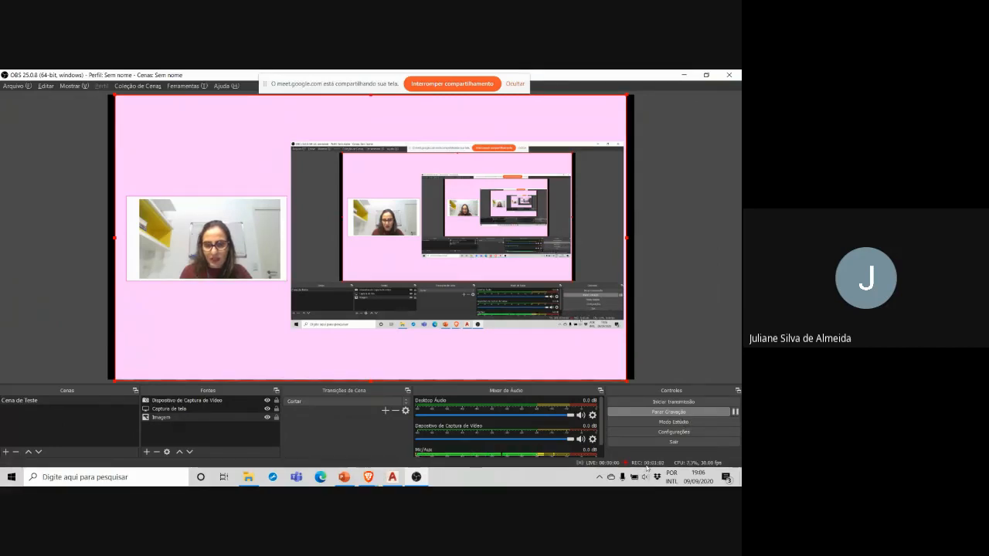
left_click(736, 413)
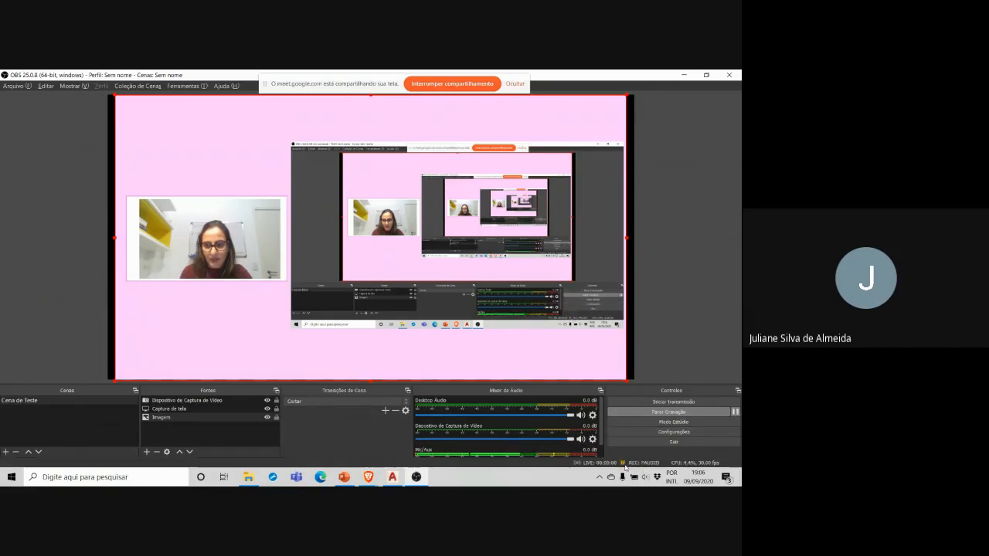
left_click(736, 413)
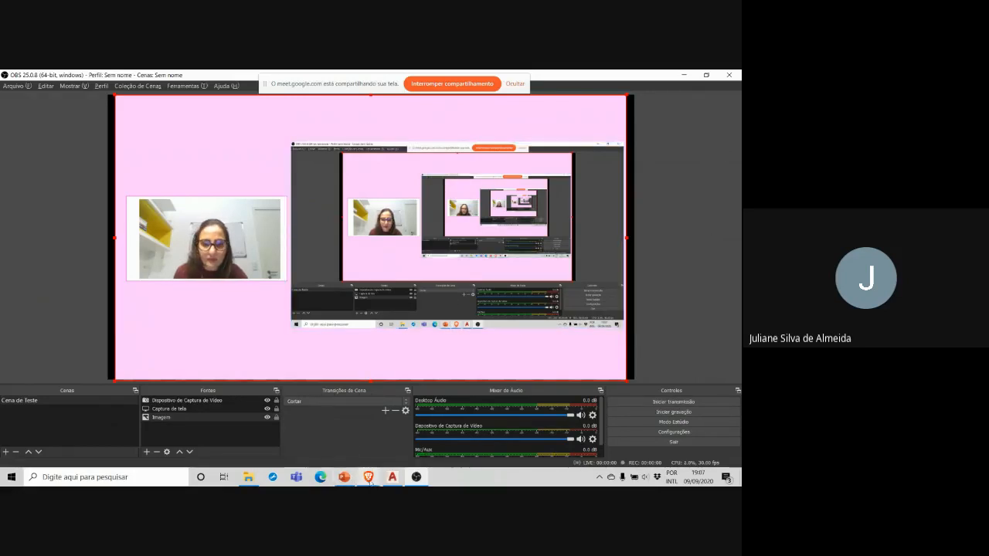
Step: Switch to the Introdução ao Screencast presentation in PowerPoint at the Criação de Templates slide
mouse_move(346, 480)
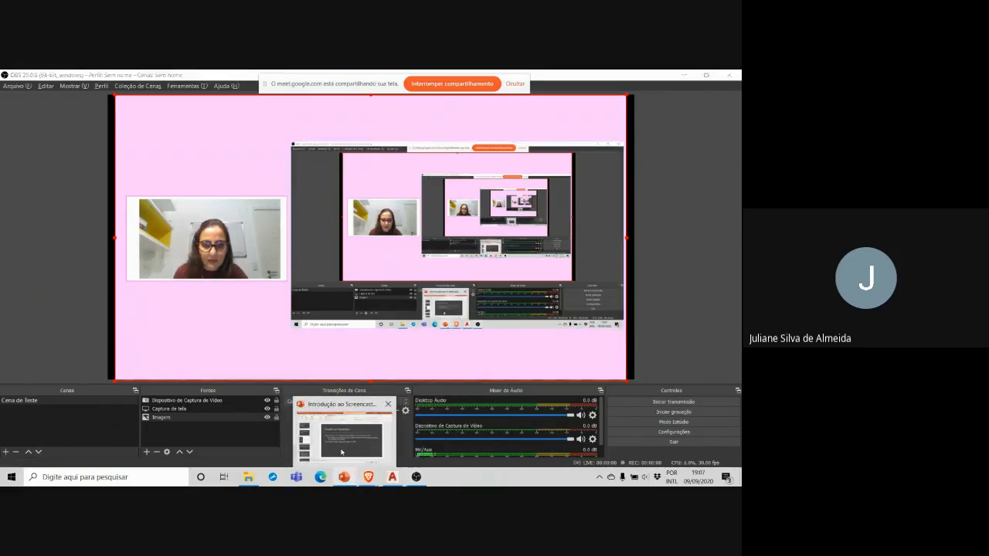
left_click(341, 449)
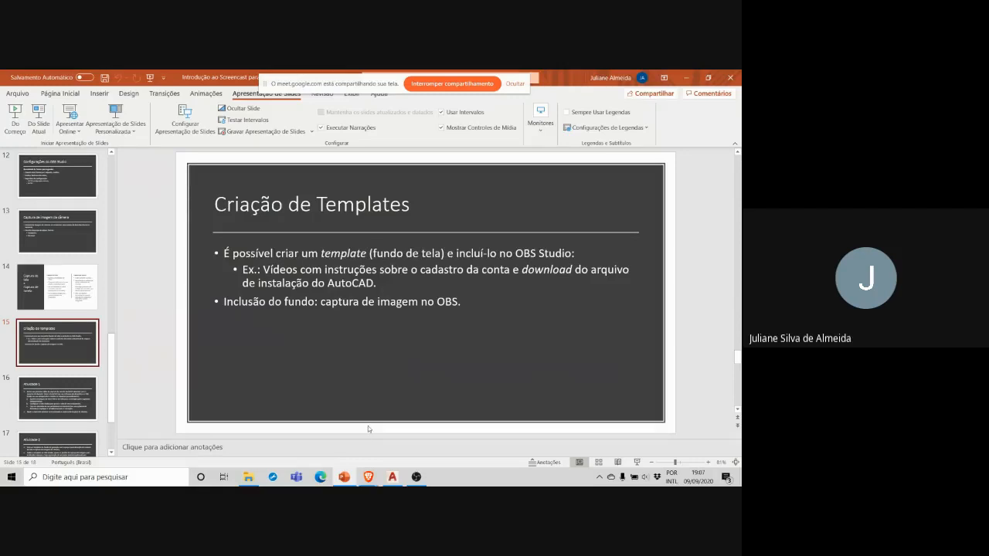